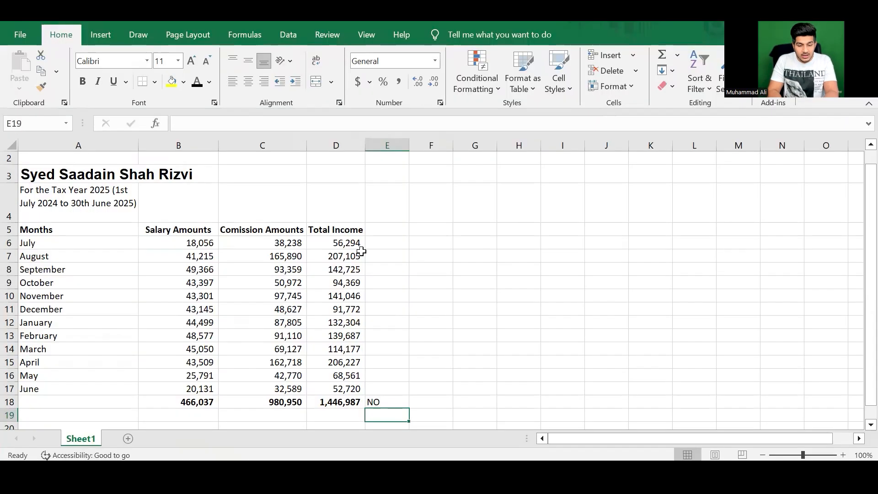
Step: Check the SUM formulas behind the row 18 totals in D18 and C18
{"action": "left_click", "coordinate": [347, 411]}
{"action": "left_click", "coordinate": [351, 400]}
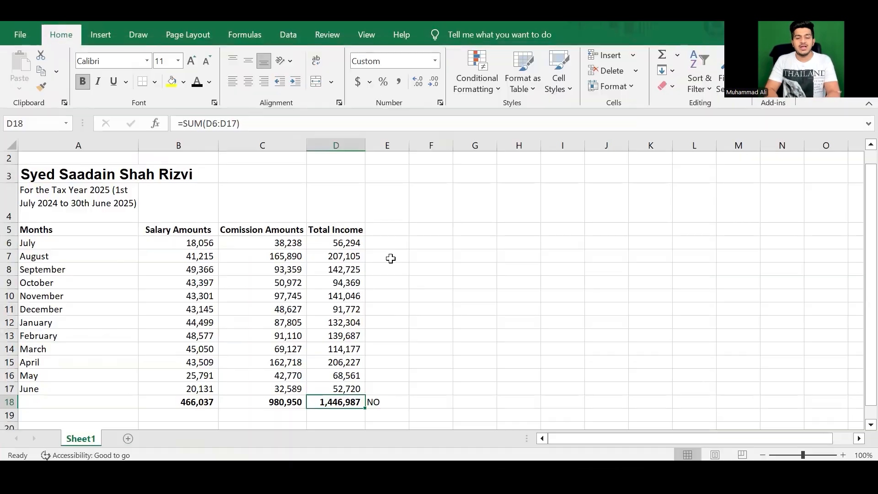
{"action": "key", "text": "Left"}
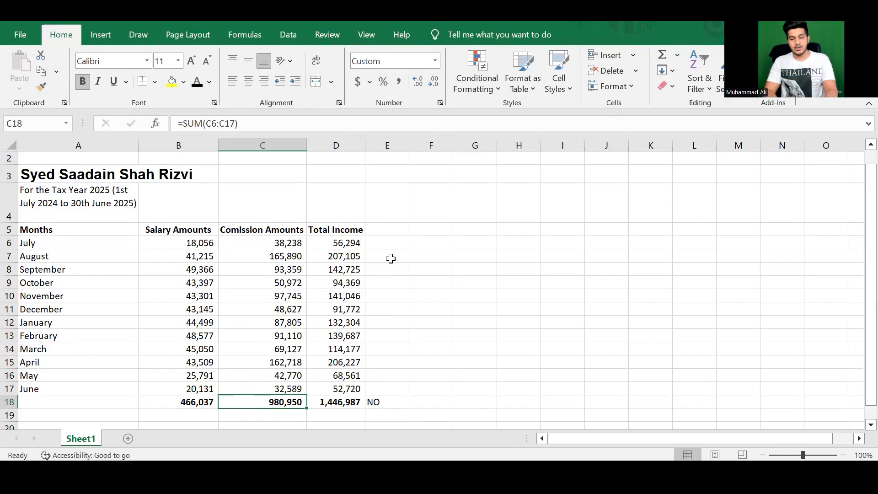
Step: Switch from Excel to Chrome to enter a new web address
{"action": "key", "text": "alt+Tab"}
{"action": "key", "text": "alt+Tab"}
{"action": "key", "text": "alt+Tab"}
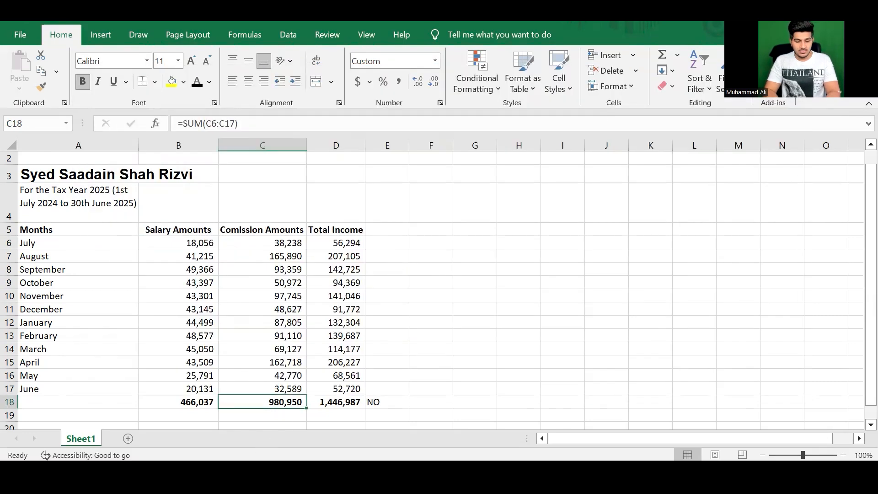
{"action": "left_click", "coordinate": [260, 472]}
{"action": "left_click", "coordinate": [187, 41]}
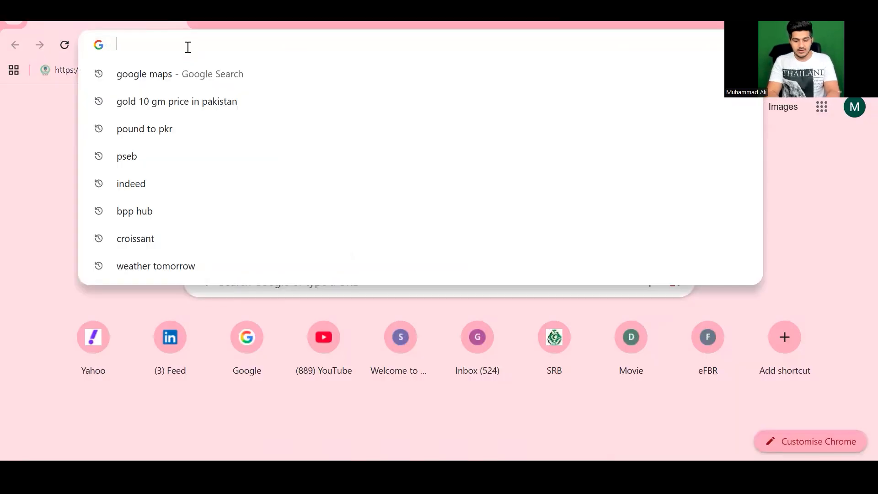
Step: Load the IRIS site, log out, and sign back in to the dashboard
{"action": "type", "text": "iris"}
{"action": "key", "text": "Return"}
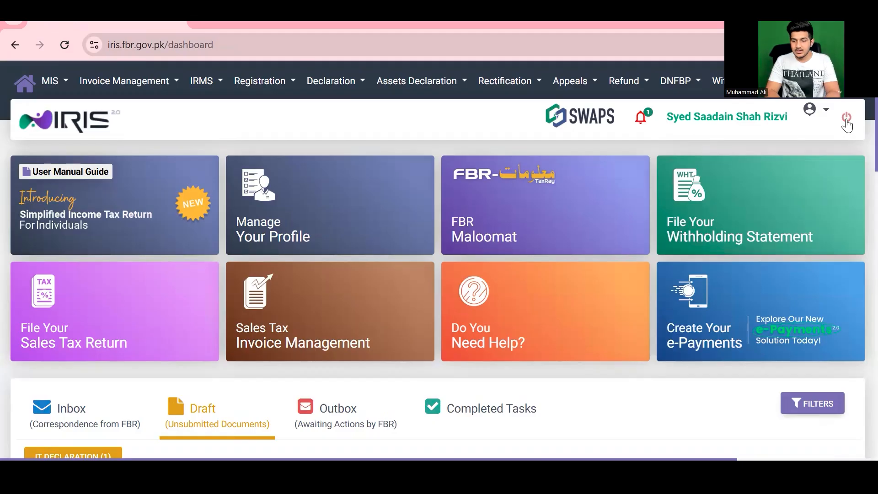
{"action": "left_click", "coordinate": [845, 120]}
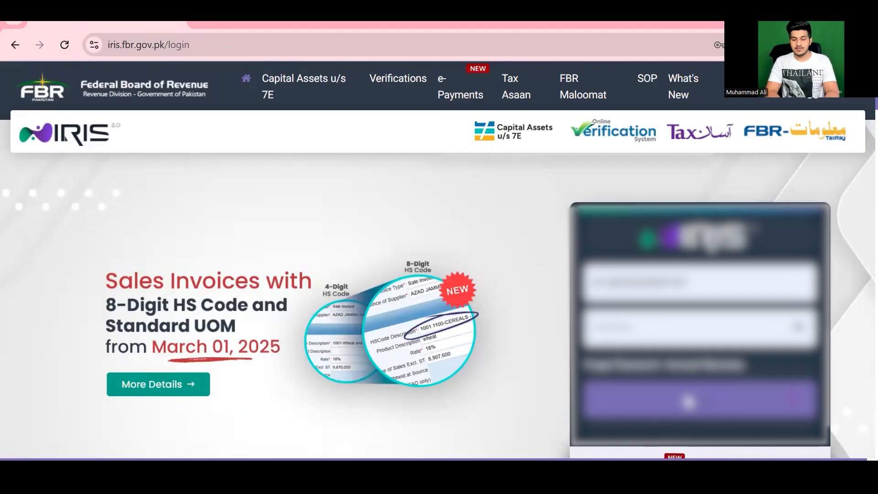
{"action": "left_click", "coordinate": [688, 401]}
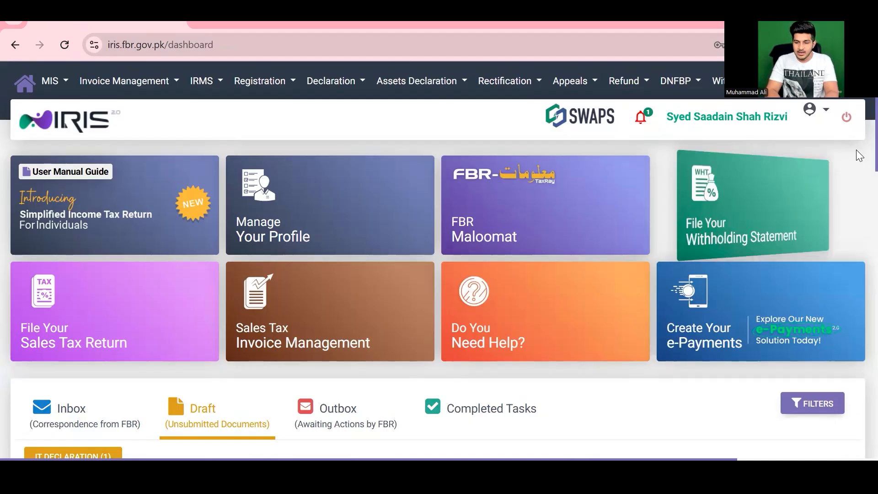
{"action": "scroll", "coordinate": [854, 147], "scroll_direction": "down", "scroll_amount": 1}
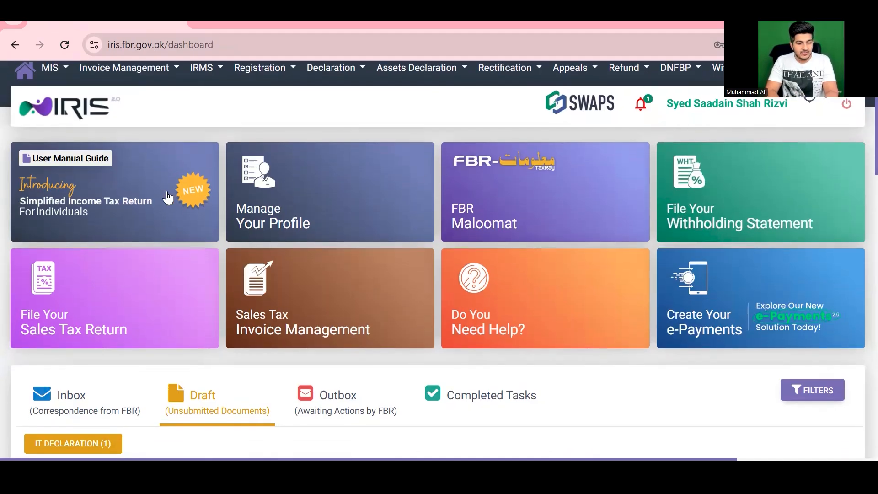
Step: Abandon the new-return attempt and delete the existing IT Declaration draft
{"action": "left_click", "coordinate": [167, 197]}
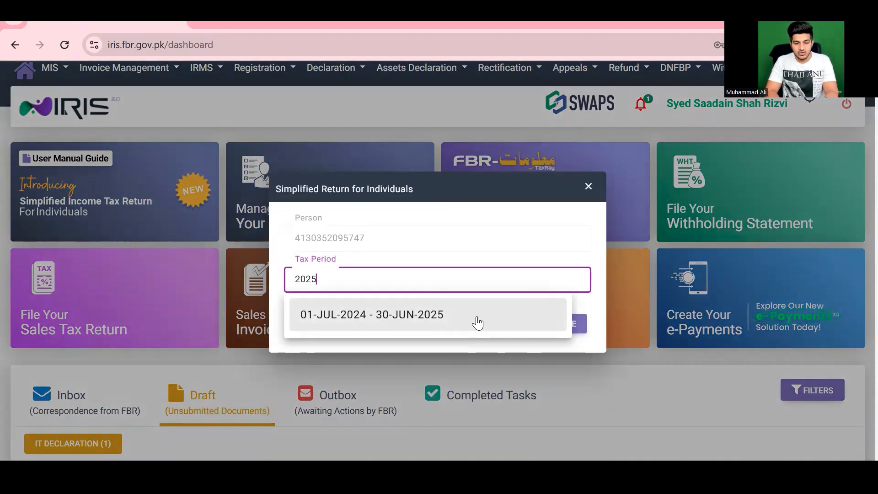
{"action": "left_click", "coordinate": [477, 320]}
{"action": "left_click", "coordinate": [544, 322]}
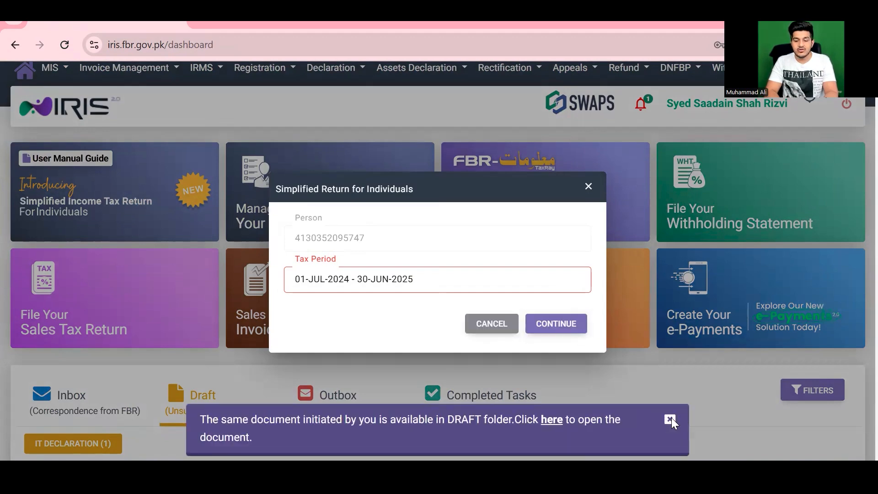
{"action": "left_click", "coordinate": [670, 420]}
{"action": "left_click", "coordinate": [737, 225]}
{"action": "scroll", "coordinate": [856, 155], "scroll_direction": "down", "scroll_amount": 5}
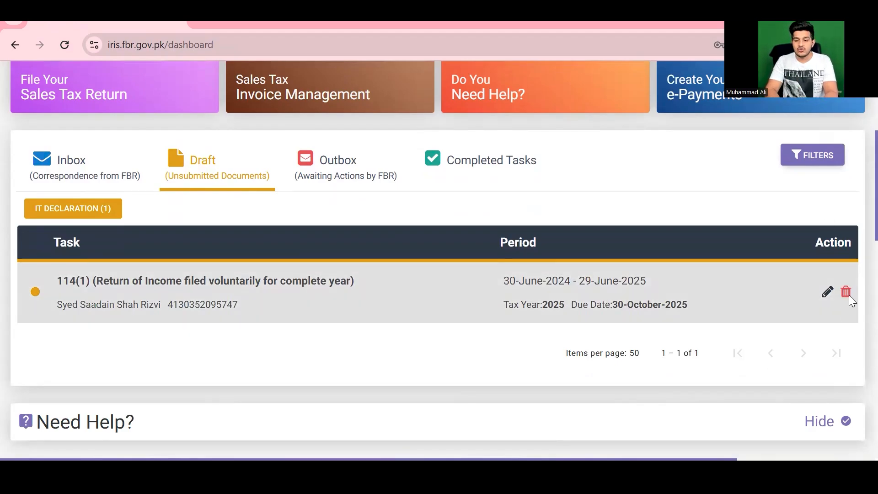
{"action": "left_click", "coordinate": [846, 293]}
{"action": "left_click", "coordinate": [404, 344]}
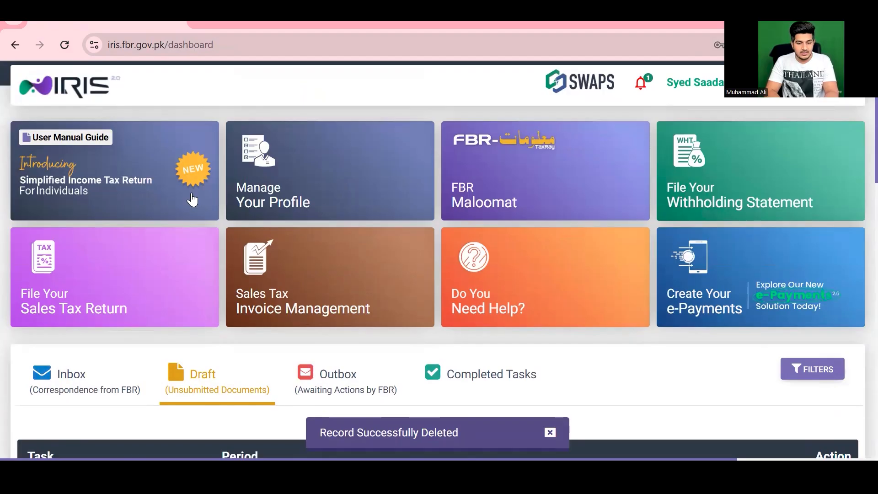
Step: Start a new simplified return for the 01-JUL-2024 - 30-JUN-2025 period
{"action": "left_click", "coordinate": [163, 193]}
{"action": "left_click", "coordinate": [507, 323]}
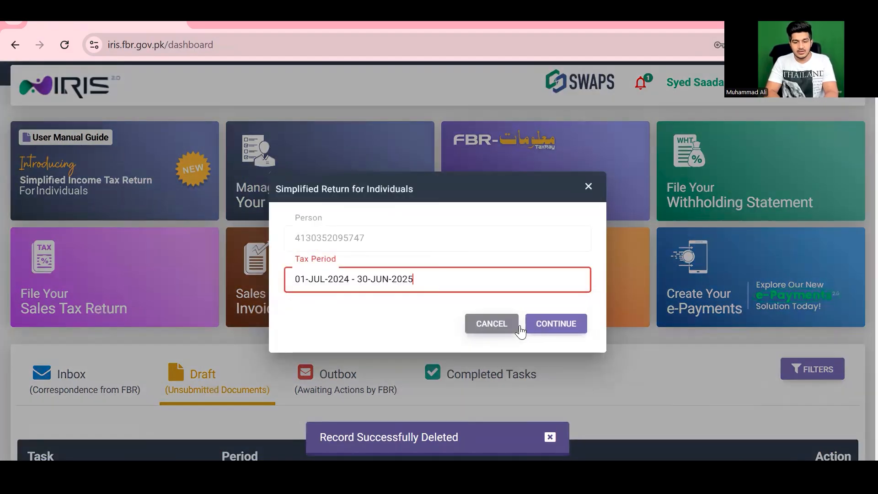
{"action": "left_click", "coordinate": [543, 323]}
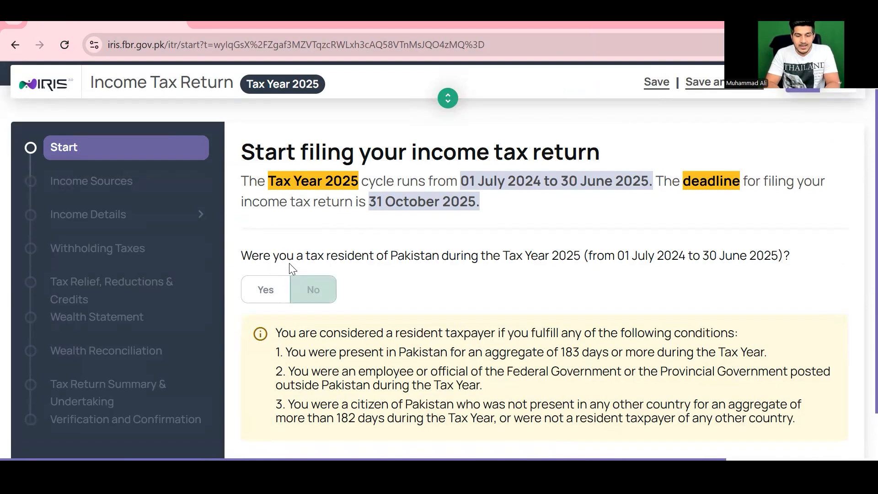
Step: Answer Yes to being a Pakistan tax resident and continue to income sources
{"action": "left_click_drag", "start_coordinate": [242, 258], "coordinate": [790, 255]}
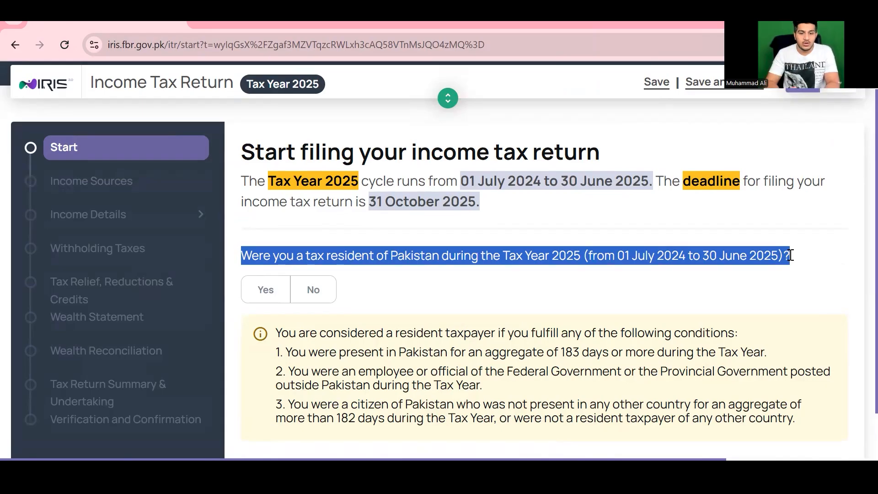
{"action": "left_click", "coordinate": [267, 290]}
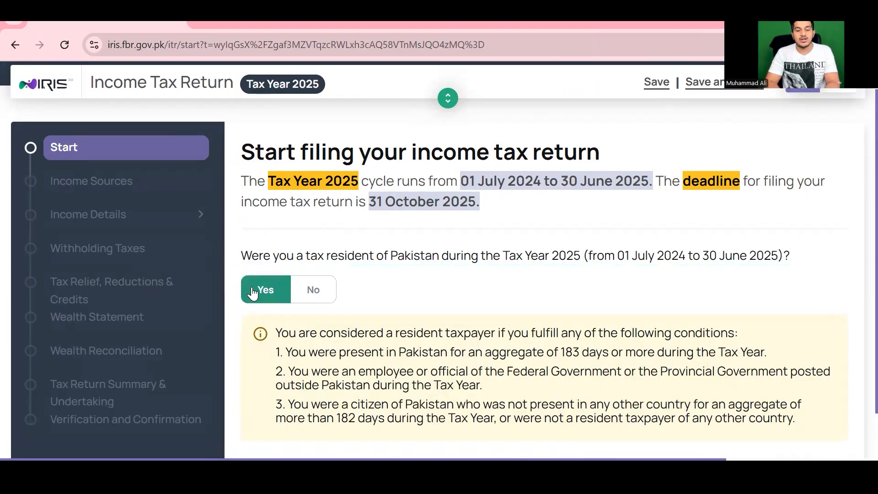
{"action": "scroll", "coordinate": [436, 298], "scroll_direction": "down", "scroll_amount": 2}
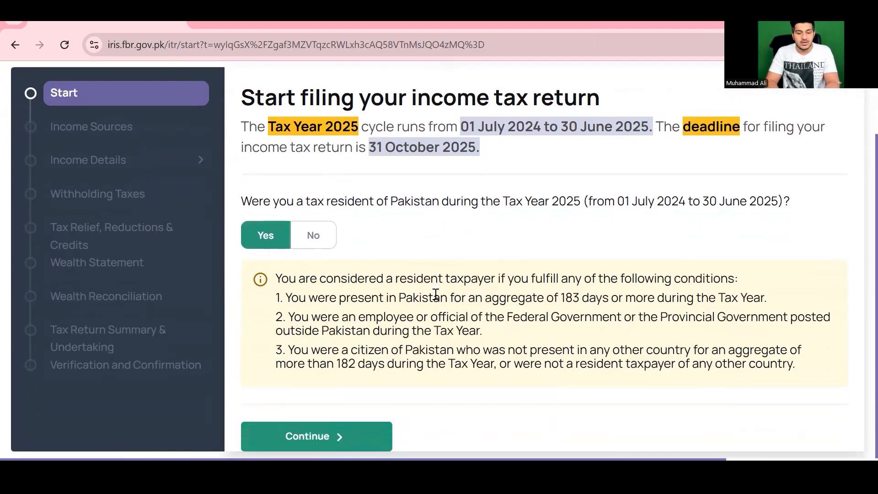
{"action": "left_click", "coordinate": [338, 435]}
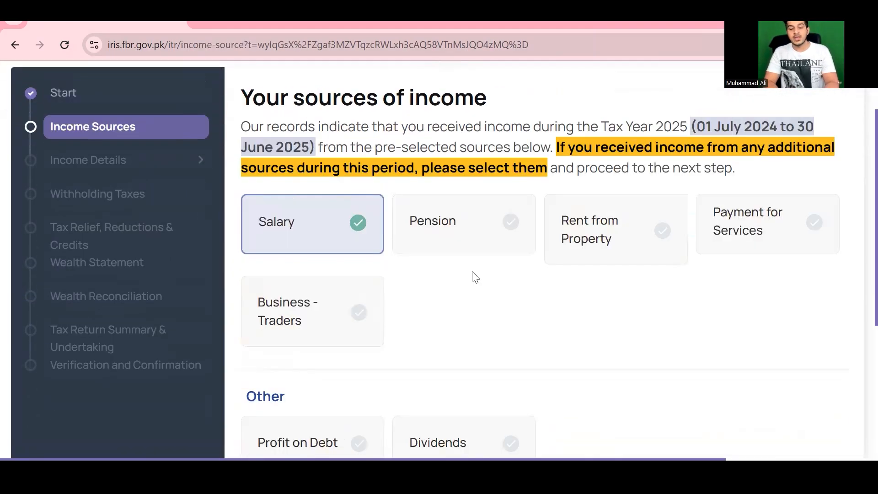
Step: Answer Yes to having other income sources besides salary
{"action": "scroll", "coordinate": [475, 277], "scroll_direction": "down", "scroll_amount": 2}
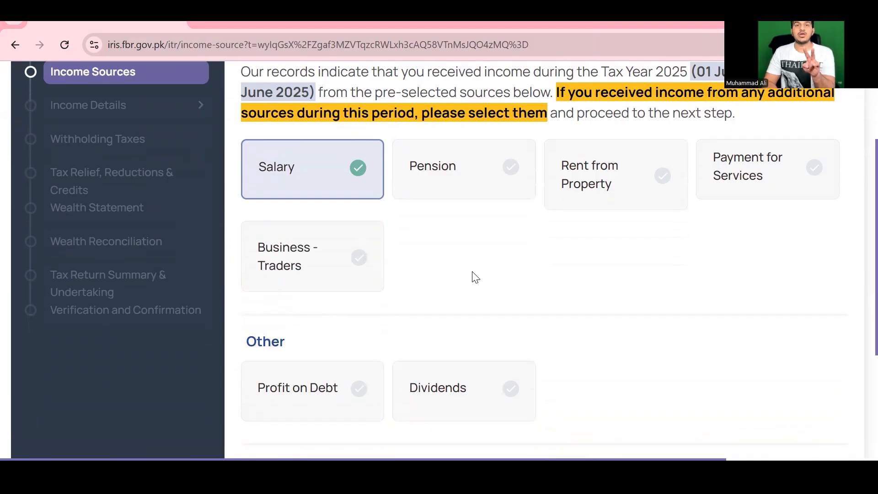
{"action": "scroll", "coordinate": [475, 277], "scroll_direction": "down", "scroll_amount": 5}
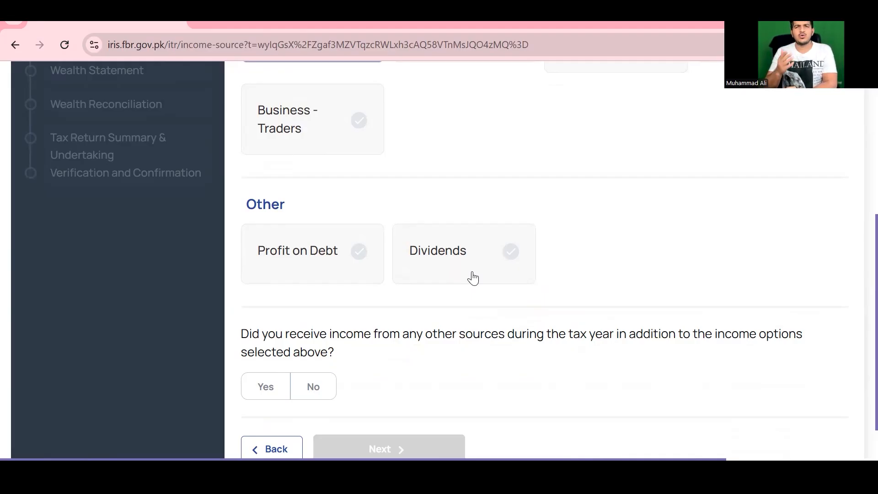
{"action": "left_click_drag", "start_coordinate": [260, 337], "coordinate": [440, 354]}
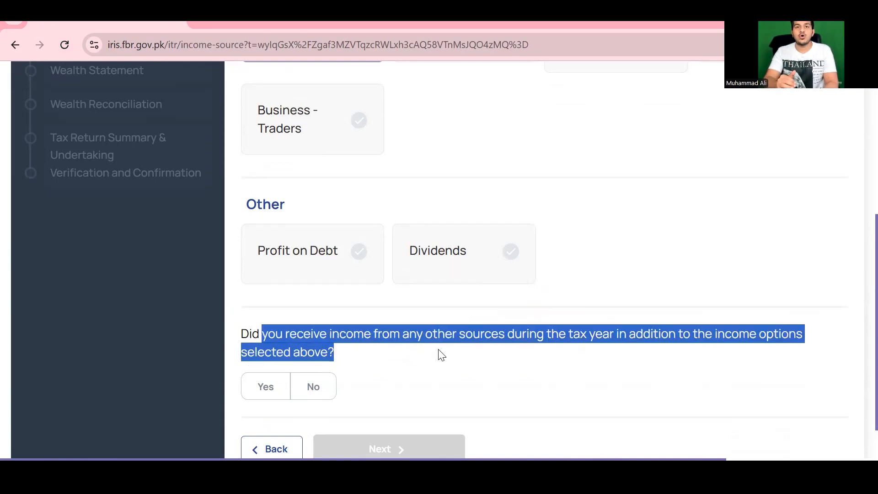
{"action": "left_click", "coordinate": [252, 393]}
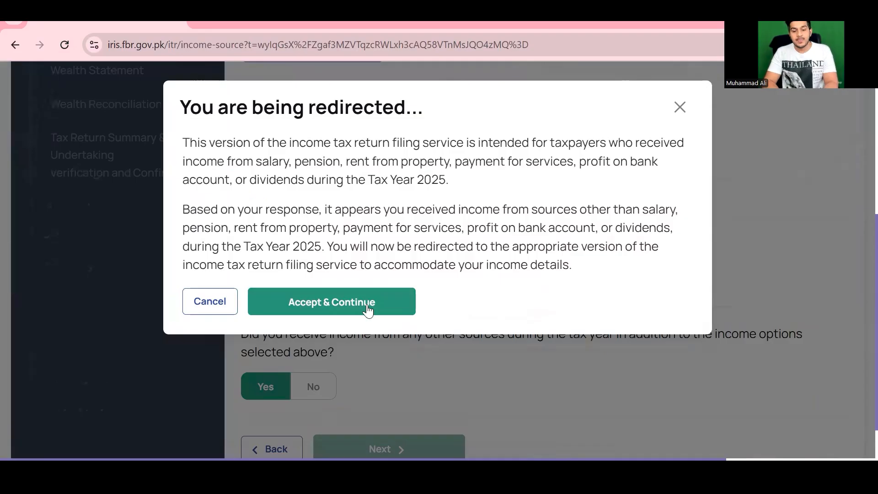
{"action": "left_click", "coordinate": [368, 309]}
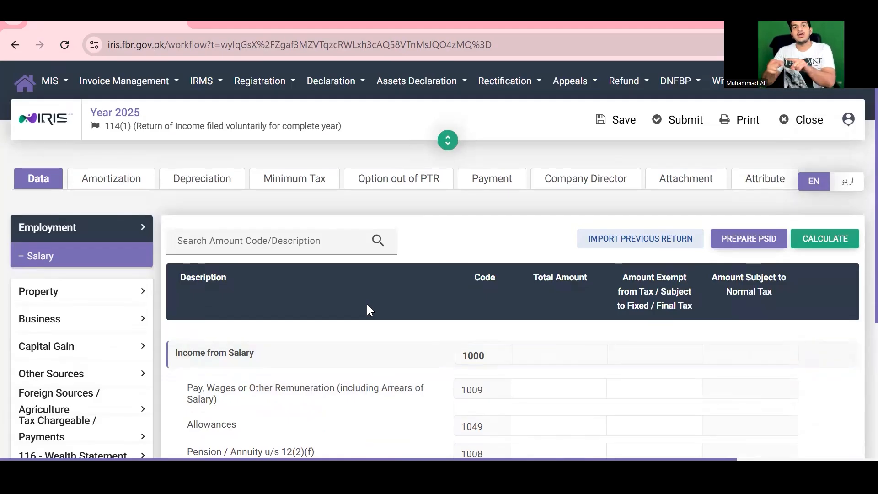
{"action": "scroll", "coordinate": [366, 304], "scroll_direction": "down", "scroll_amount": 3}
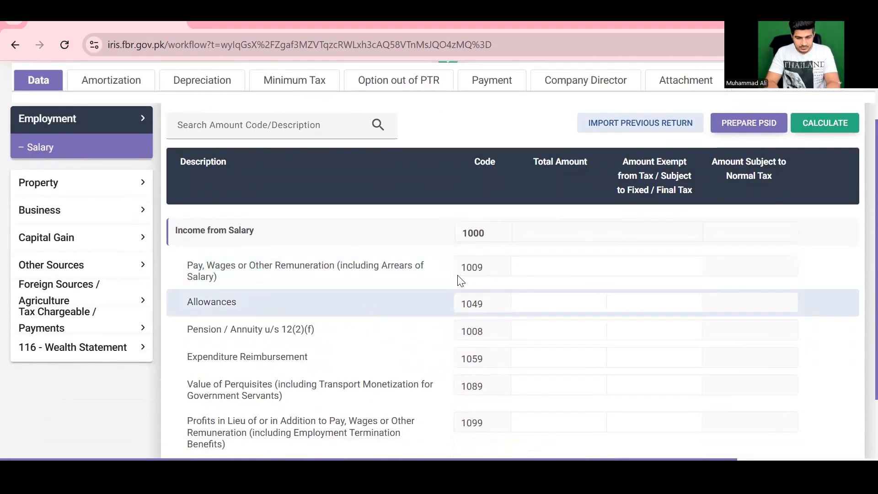
{"action": "left_click", "coordinate": [535, 267]}
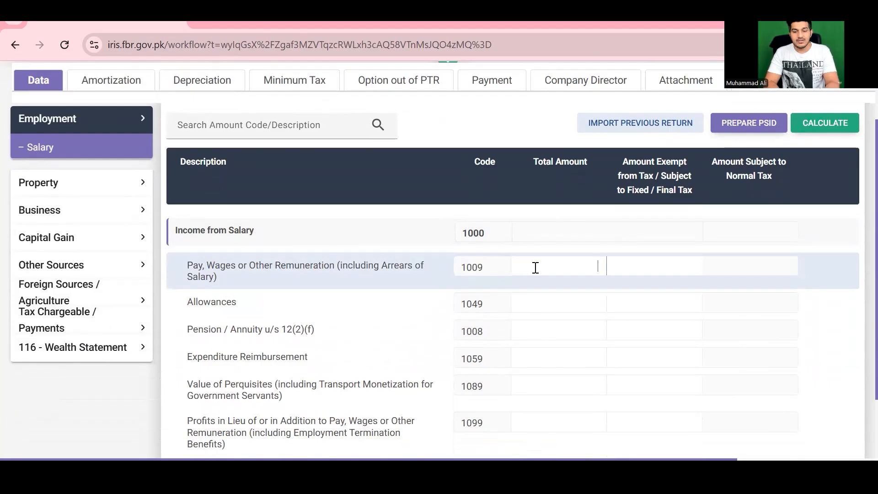
{"action": "scroll", "coordinate": [254, 163], "scroll_direction": "down", "scroll_amount": 1}
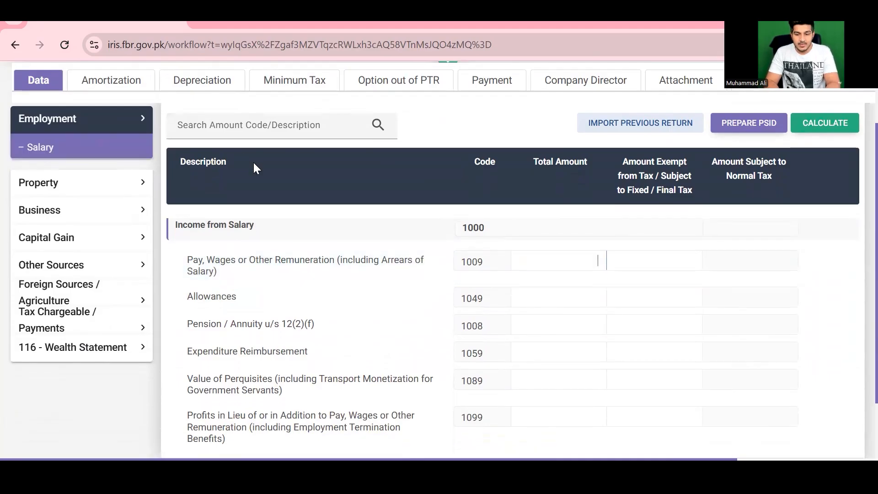
{"action": "scroll", "coordinate": [435, 120], "scroll_direction": "up", "scroll_amount": 3}
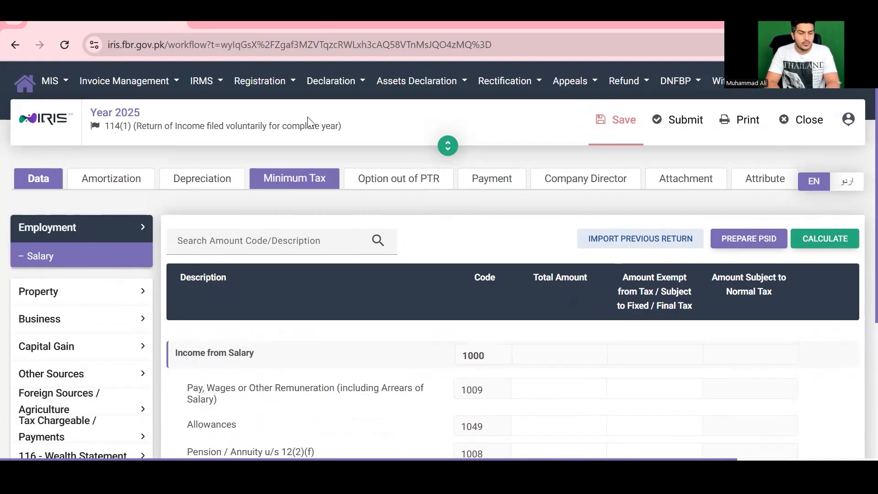
{"action": "left_click", "coordinate": [26, 235]}
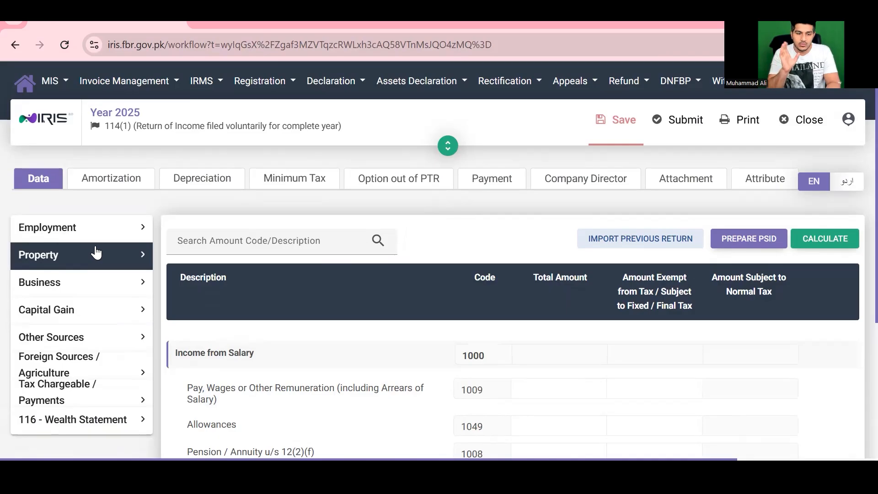
{"action": "left_click", "coordinate": [102, 232]}
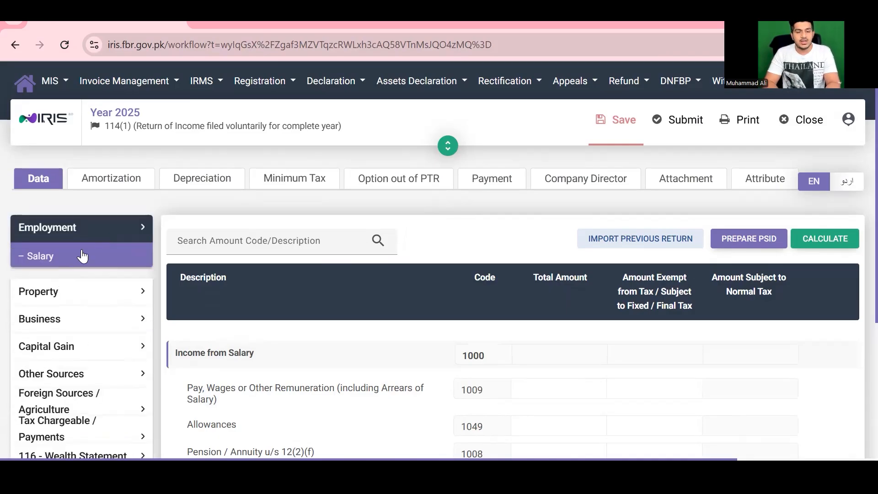
{"action": "left_click", "coordinate": [83, 256]}
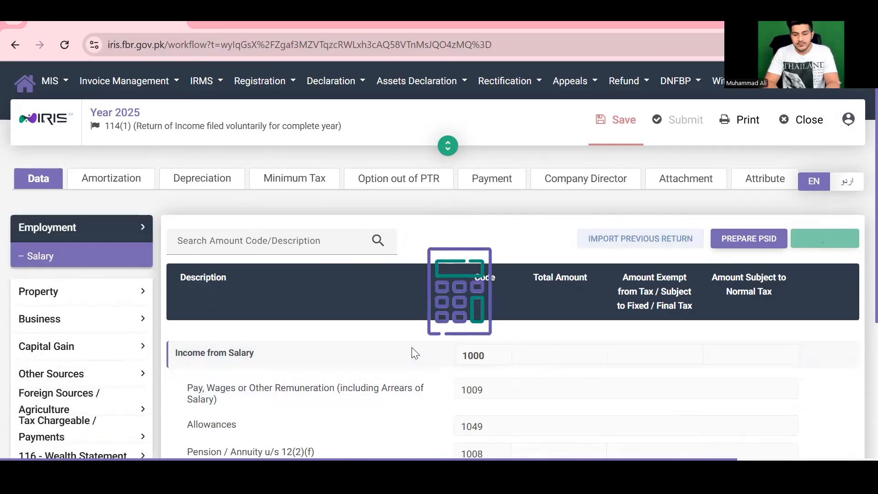
{"action": "scroll", "coordinate": [408, 341], "scroll_direction": "down", "scroll_amount": 3}
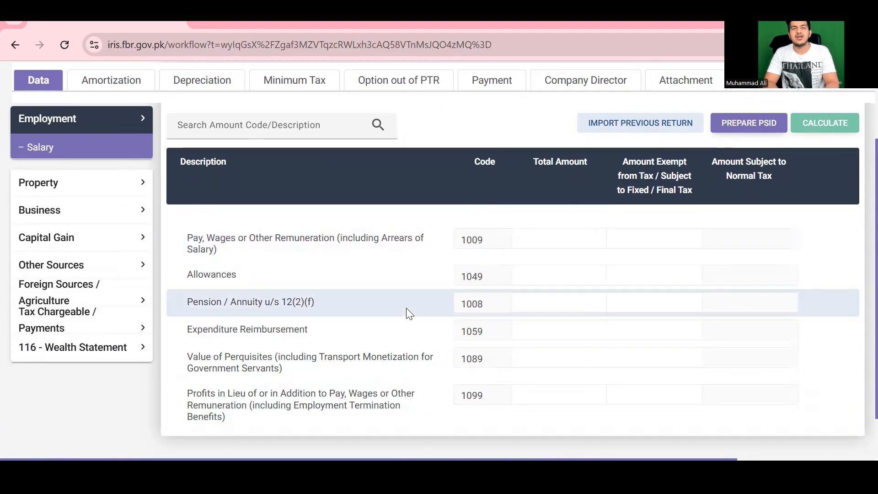
{"action": "scroll", "coordinate": [390, 319], "scroll_direction": "up", "scroll_amount": 1}
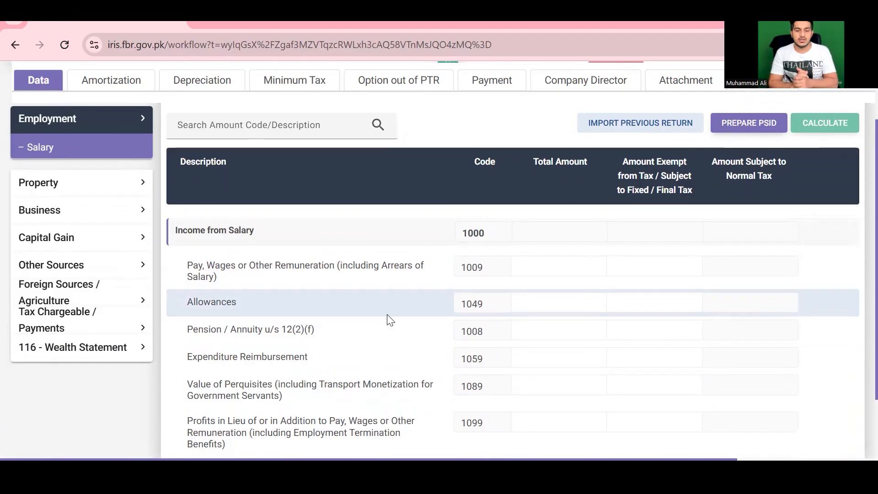
{"action": "key", "text": "alt+Tab"}
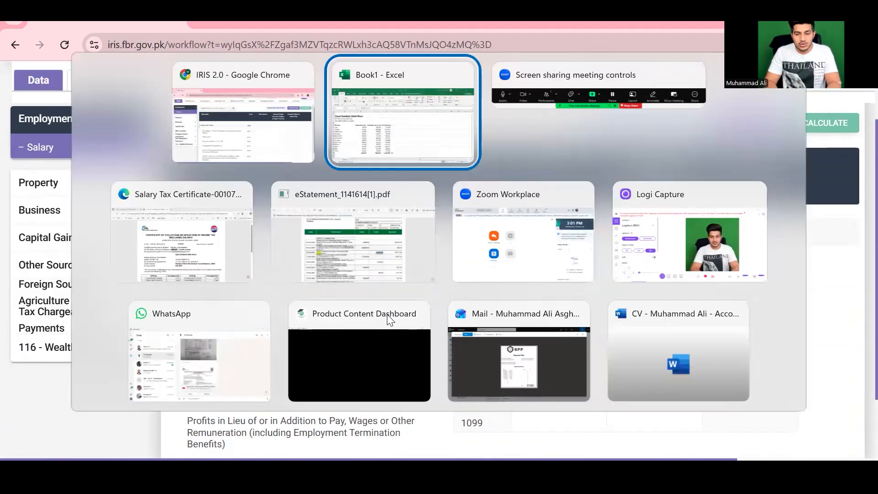
{"action": "key", "text": "alt+Tab"}
{"action": "key", "text": "alt+Tab"}
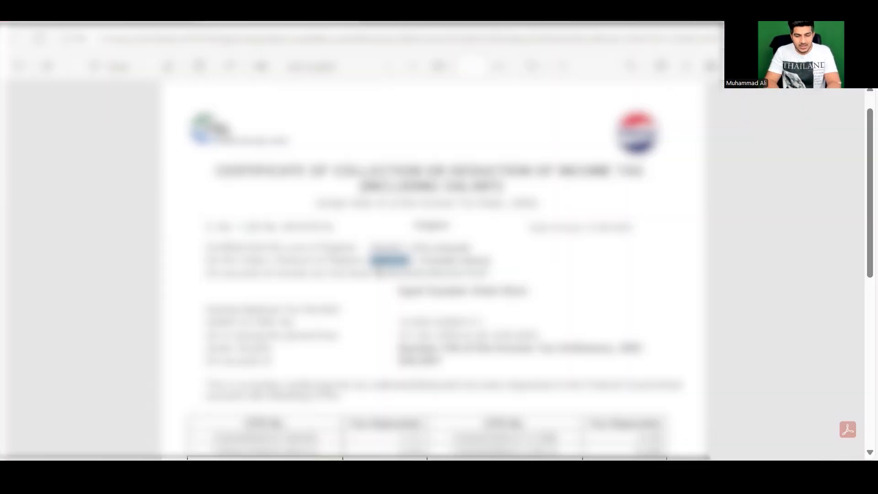
{"action": "key", "text": "alt+Tab"}
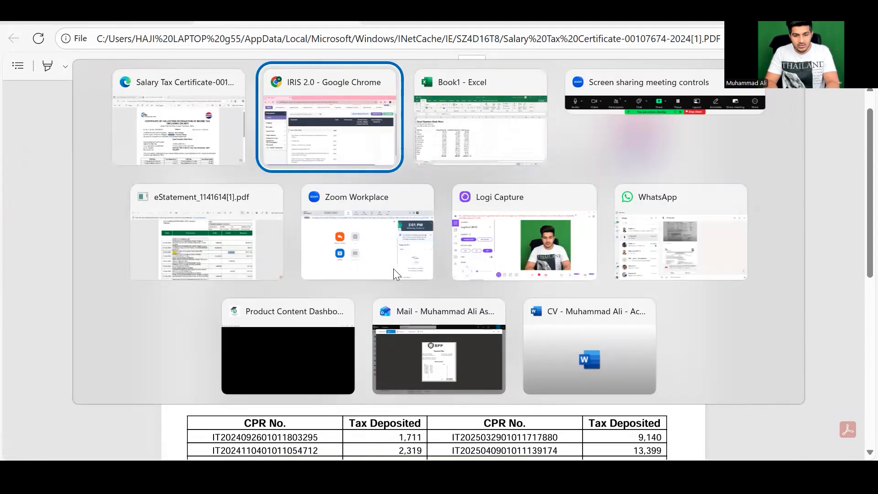
Step: Enter 2035670 in the code 1009 Total Amount field from the salary certificate
{"action": "left_click", "coordinate": [533, 270]}
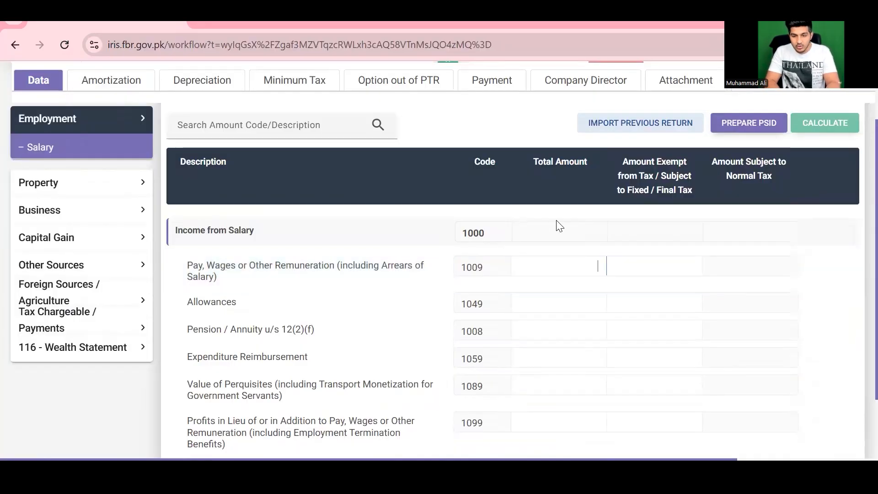
{"action": "left_click_drag", "start_coordinate": [583, 159], "coordinate": [590, 160]}
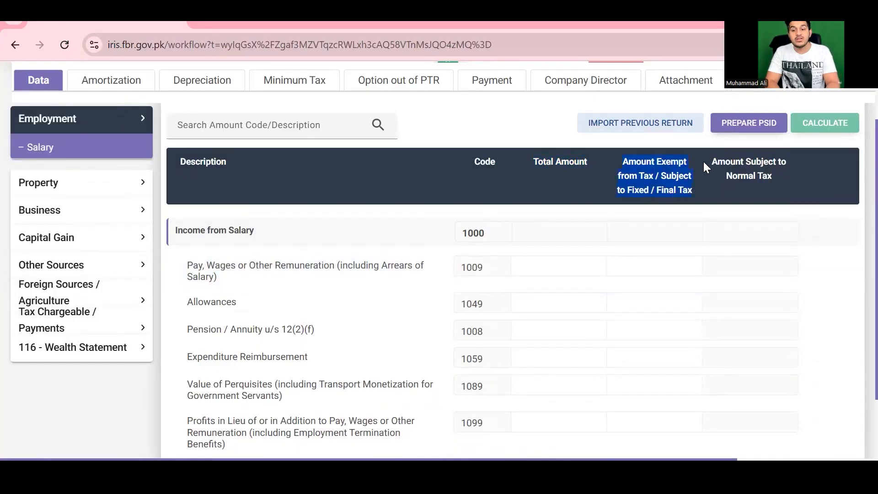
{"action": "left_click", "coordinate": [589, 260]}
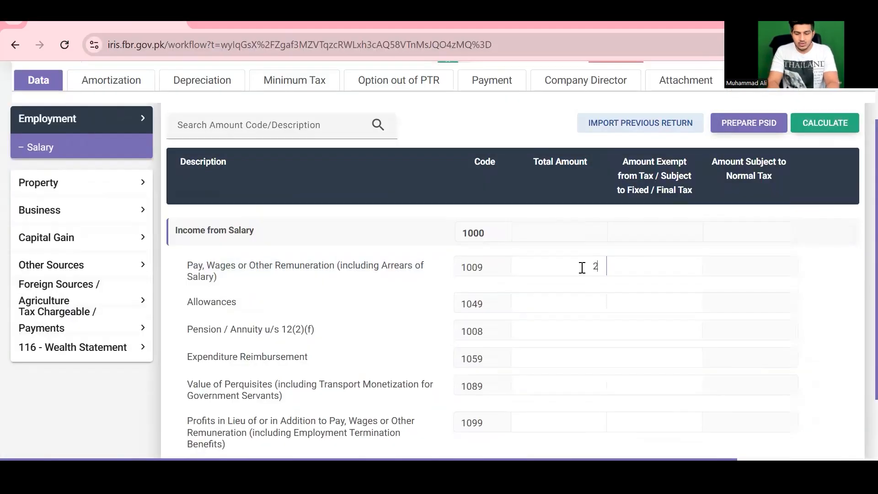
{"action": "type", "text": "2035"}
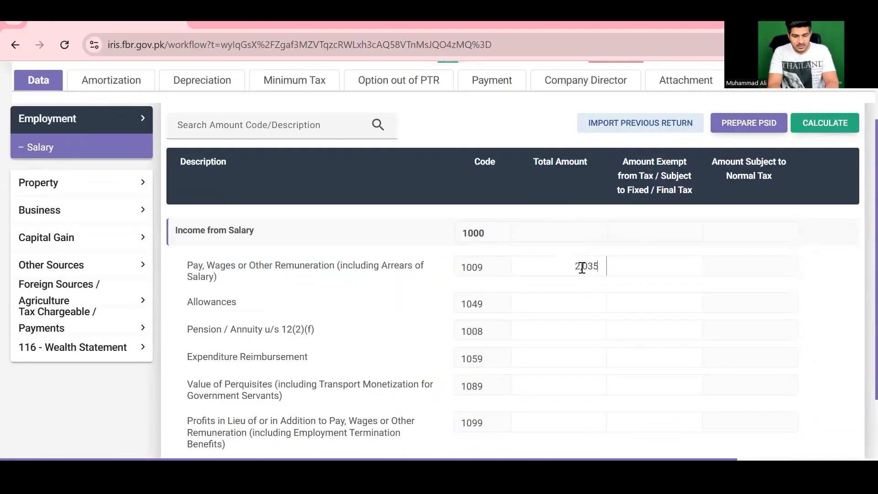
{"action": "type", "text": "670"}
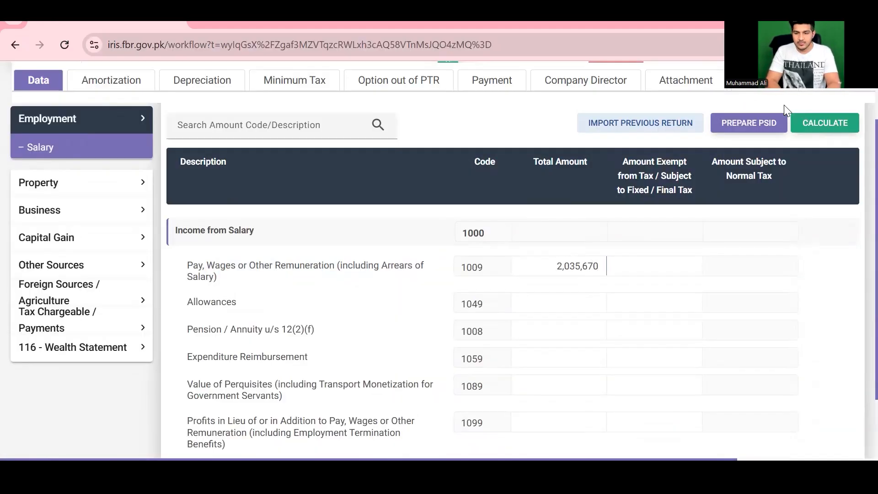
{"action": "left_click", "coordinate": [802, 120]}
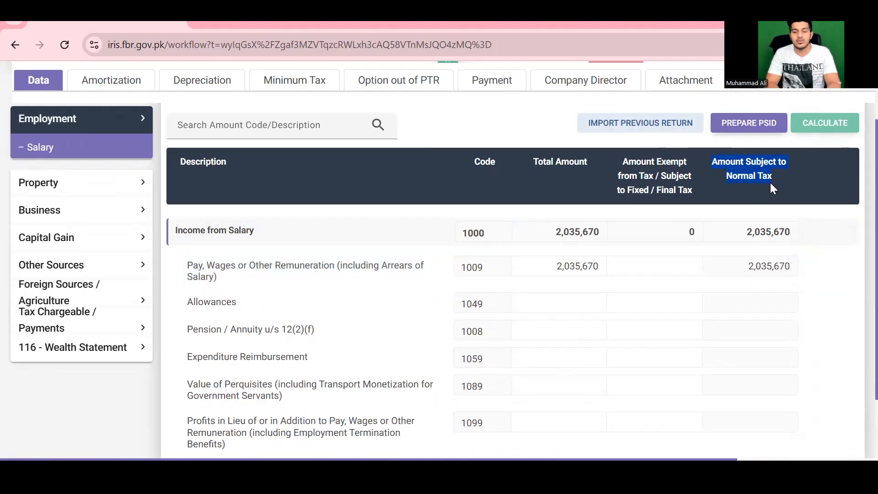
{"action": "left_click_drag", "start_coordinate": [748, 266], "coordinate": [788, 267]}
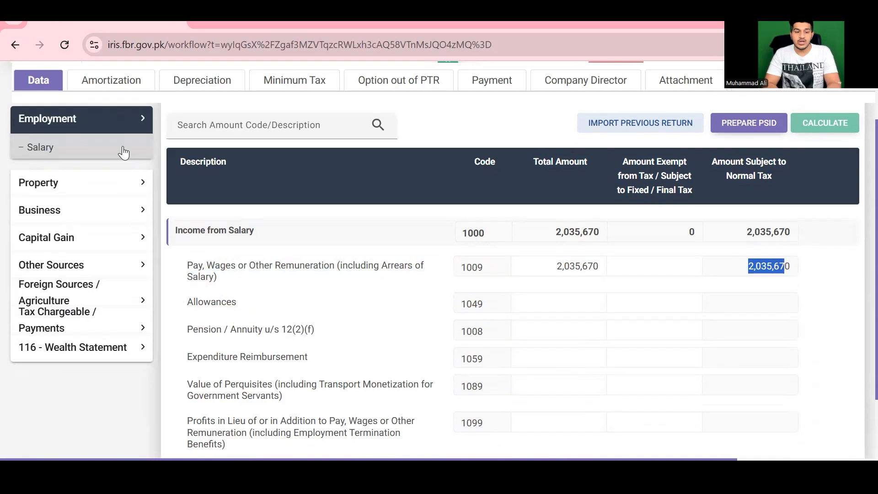
{"action": "left_click", "coordinate": [71, 328]}
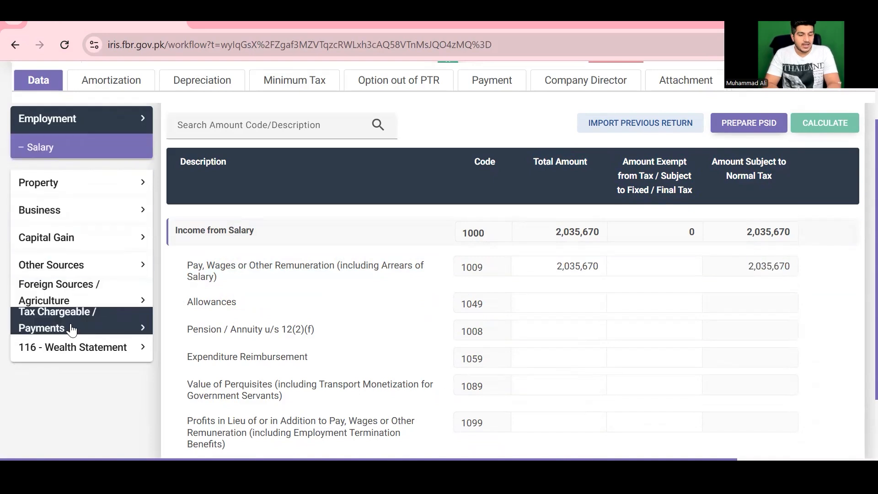
{"action": "scroll", "coordinate": [72, 328], "scroll_direction": "down", "scroll_amount": 4}
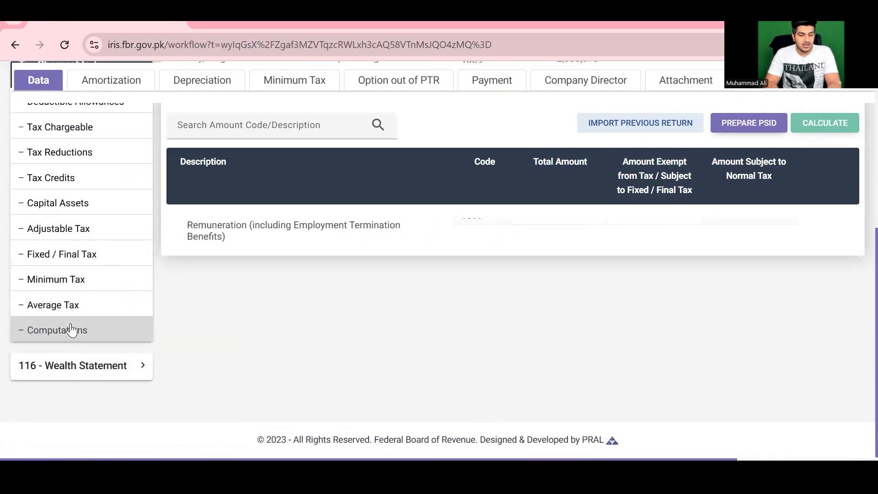
{"action": "scroll", "coordinate": [73, 338], "scroll_direction": "up", "scroll_amount": 7}
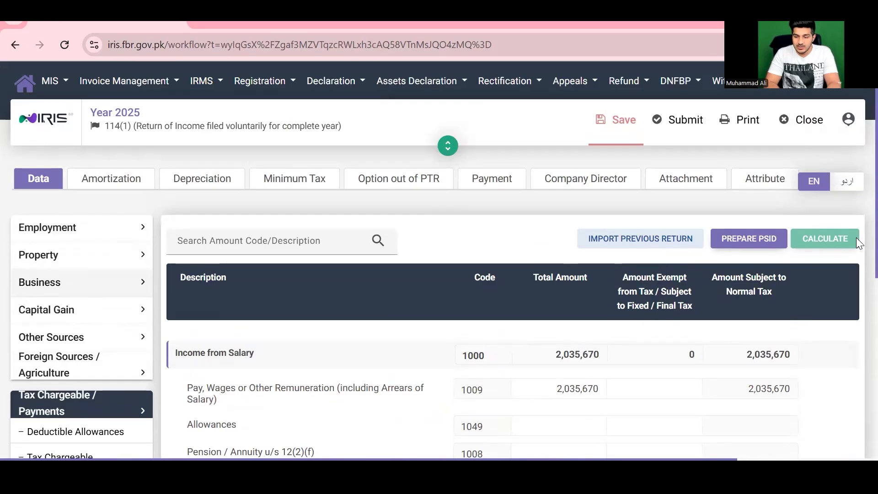
{"action": "scroll", "coordinate": [856, 237], "scroll_direction": "down", "scroll_amount": 3}
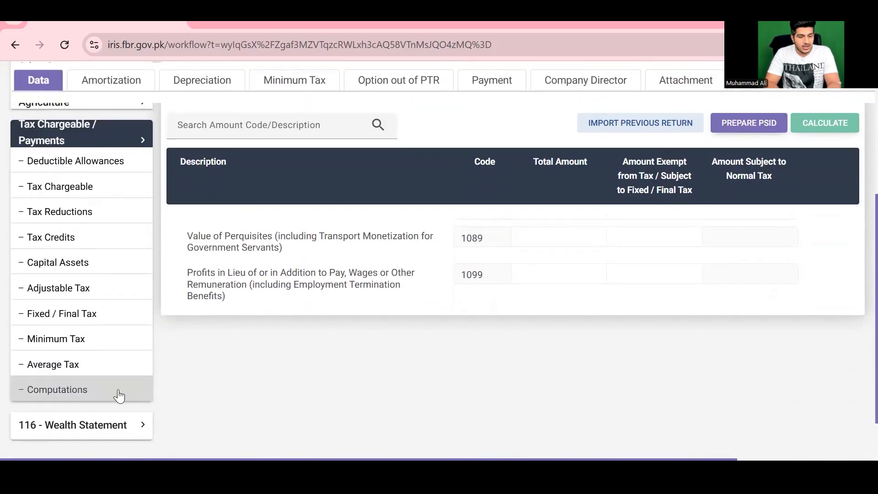
{"action": "left_click", "coordinate": [119, 396]}
{"action": "scroll", "coordinate": [855, 163], "scroll_direction": "down", "scroll_amount": 5}
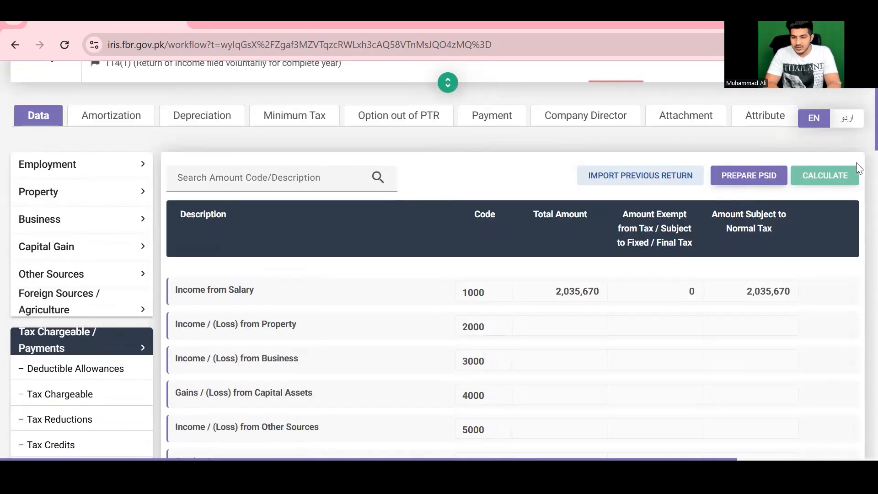
{"action": "scroll", "coordinate": [858, 220], "scroll_direction": "down", "scroll_amount": 3}
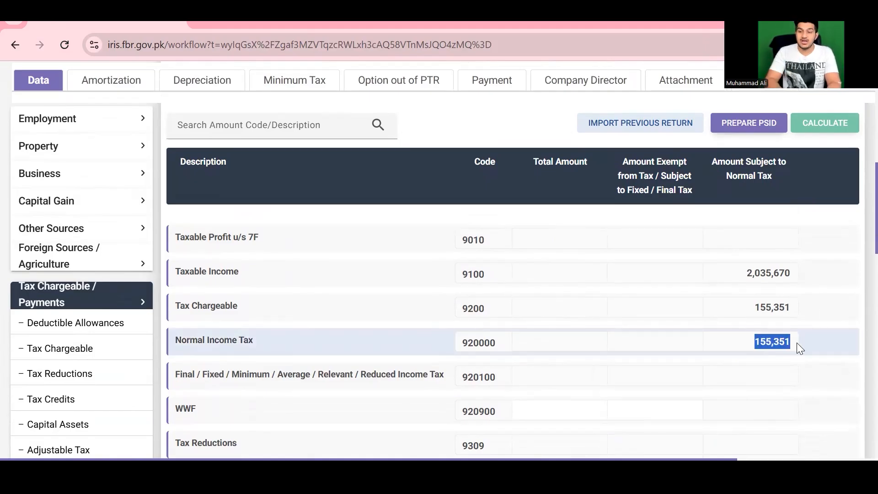
{"action": "scroll", "coordinate": [856, 317], "scroll_direction": "down", "scroll_amount": 10}
{"action": "scroll", "coordinate": [859, 373], "scroll_direction": "down", "scroll_amount": 6}
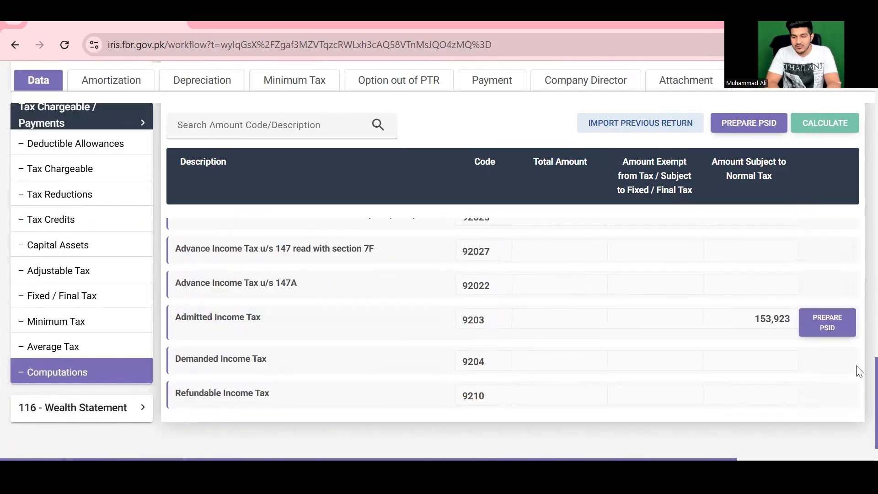
{"action": "scroll", "coordinate": [856, 264], "scroll_direction": "up", "scroll_amount": 12}
{"action": "scroll", "coordinate": [856, 239], "scroll_direction": "up", "scroll_amount": 2}
{"action": "scroll", "coordinate": [856, 334], "scroll_direction": "down", "scroll_amount": 10}
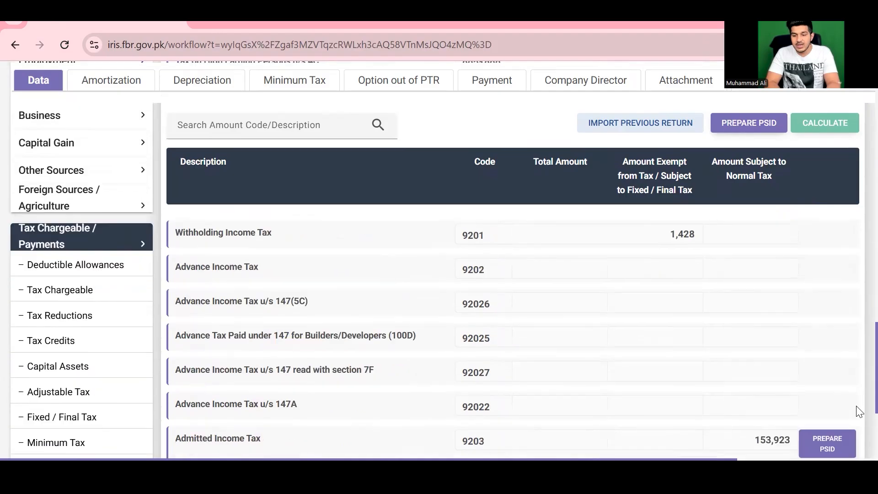
{"action": "scroll", "coordinate": [858, 411], "scroll_direction": "up", "scroll_amount": 2}
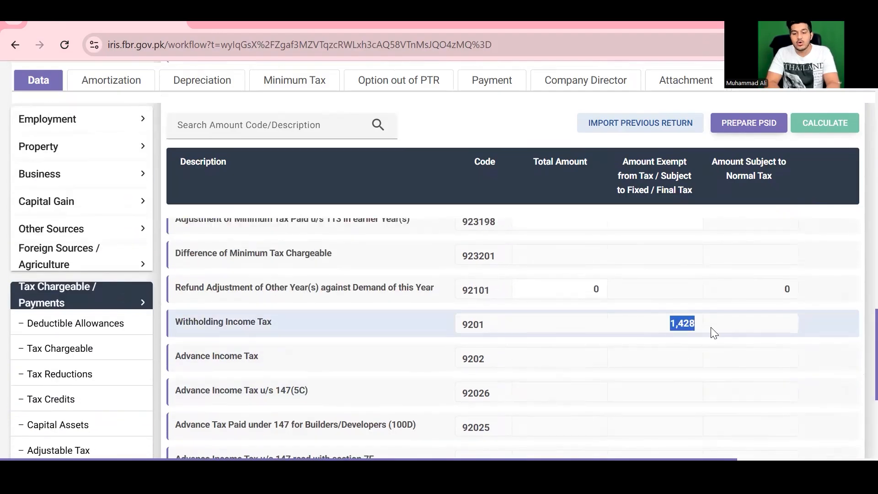
{"action": "scroll", "coordinate": [856, 361], "scroll_direction": "down", "scroll_amount": 5}
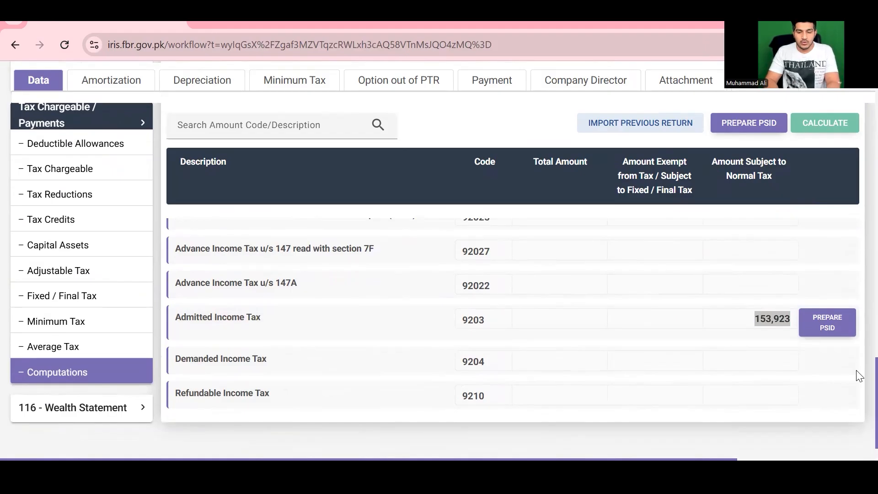
{"action": "key", "text": "alt+Tab"}
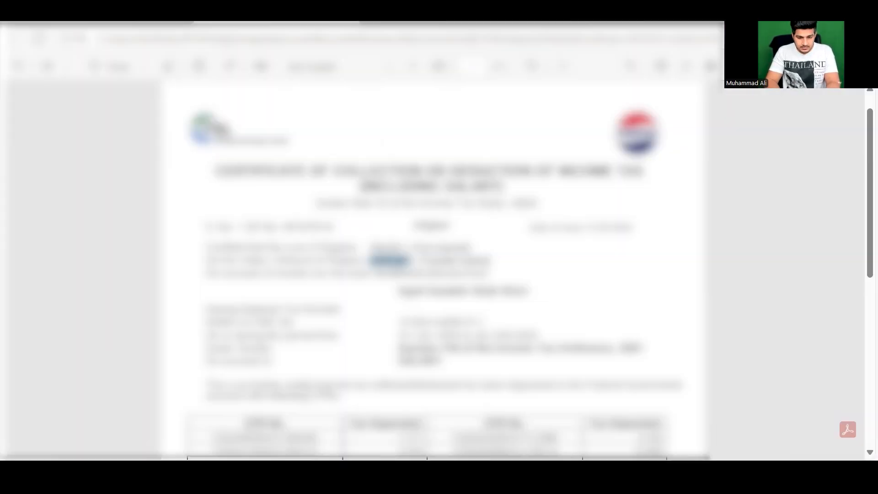
{"action": "left_click_drag", "start_coordinate": [370, 247], "coordinate": [408, 248]}
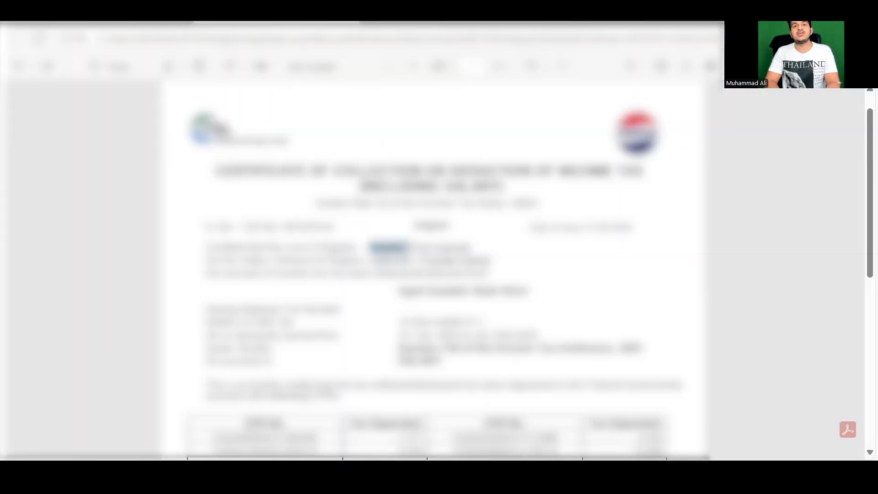
{"action": "key", "text": "ctrl+c"}
{"action": "key", "text": "alt+Tab"}
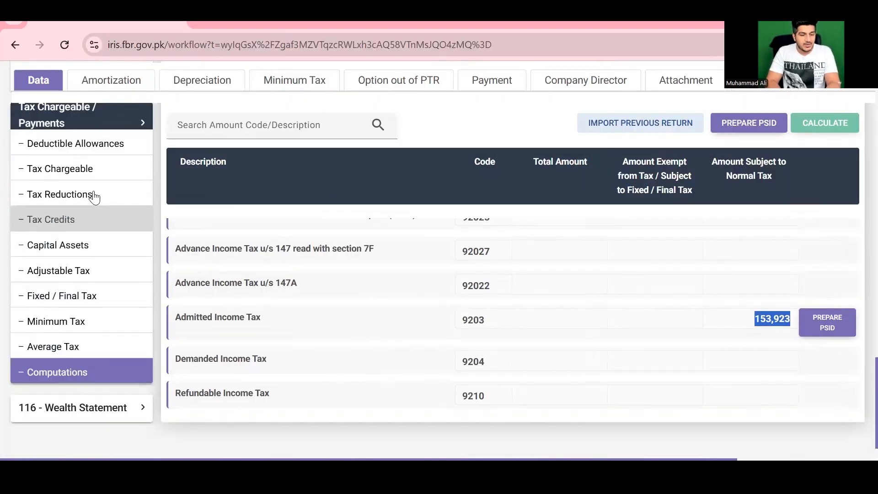
{"action": "left_click", "coordinate": [137, 124]}
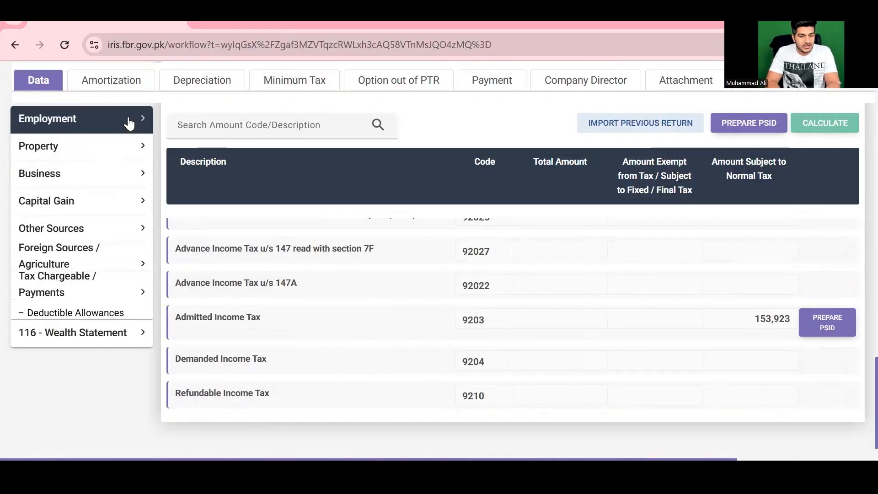
{"action": "left_click", "coordinate": [91, 295]}
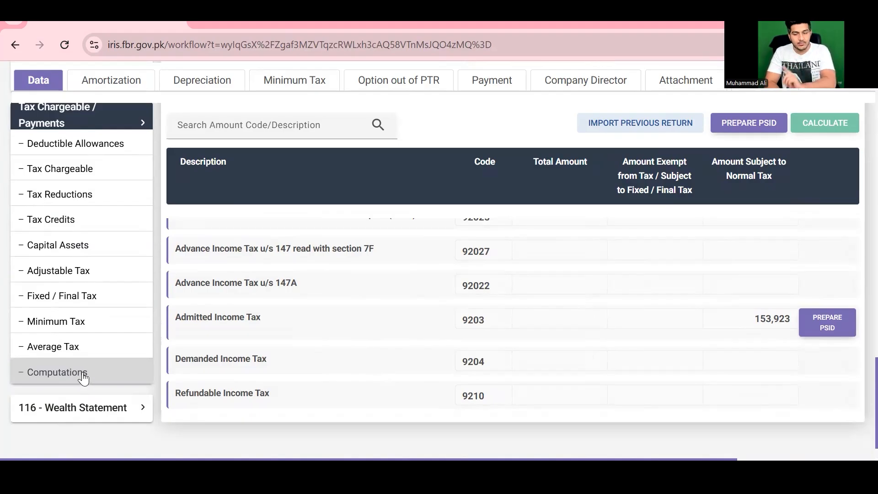
{"action": "scroll", "coordinate": [83, 378], "scroll_direction": "up", "scroll_amount": 15}
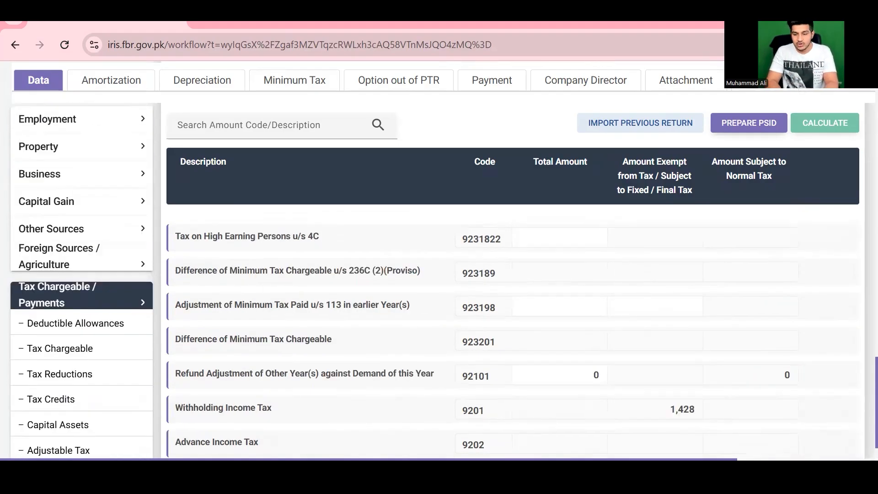
{"action": "scroll", "coordinate": [853, 205], "scroll_direction": "down", "scroll_amount": 10}
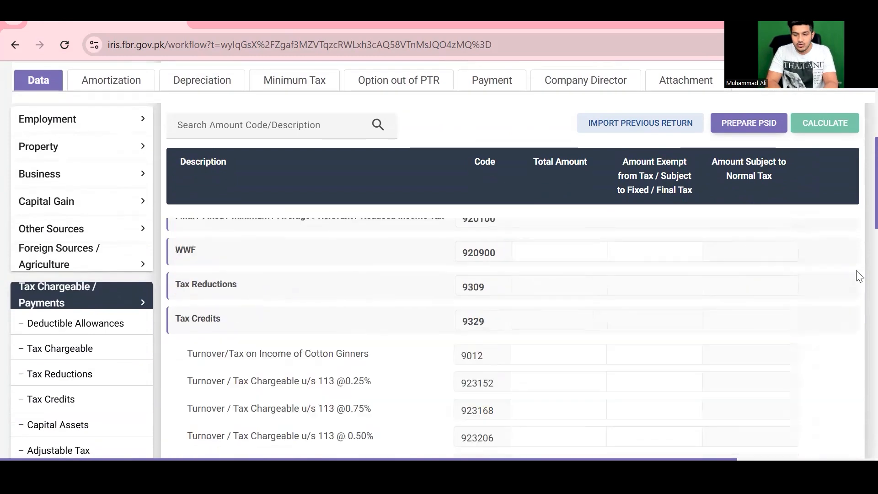
{"action": "scroll", "coordinate": [857, 277], "scroll_direction": "up", "scroll_amount": 4}
{"action": "scroll", "coordinate": [856, 402], "scroll_direction": "down", "scroll_amount": 8}
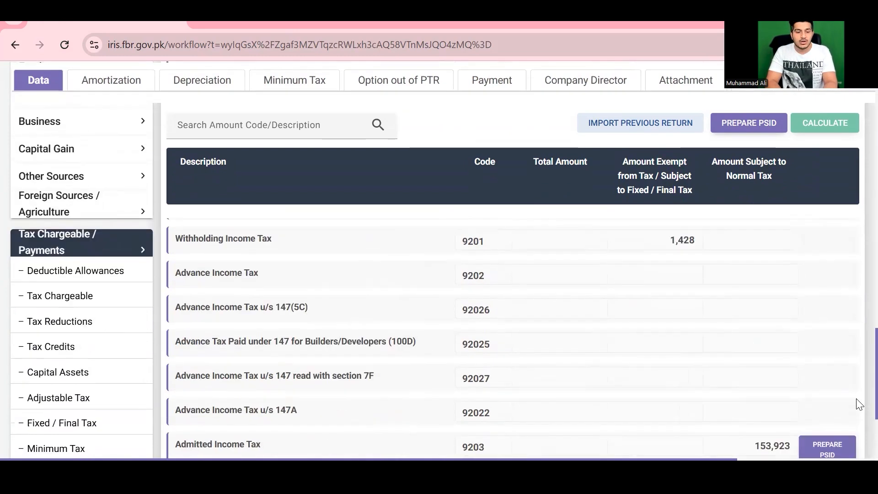
{"action": "left_click", "coordinate": [143, 245]}
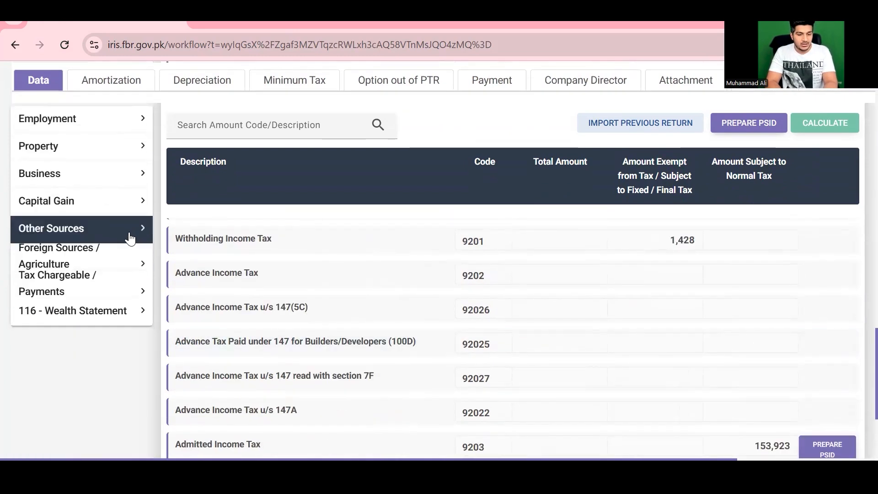
{"action": "left_click", "coordinate": [96, 290]}
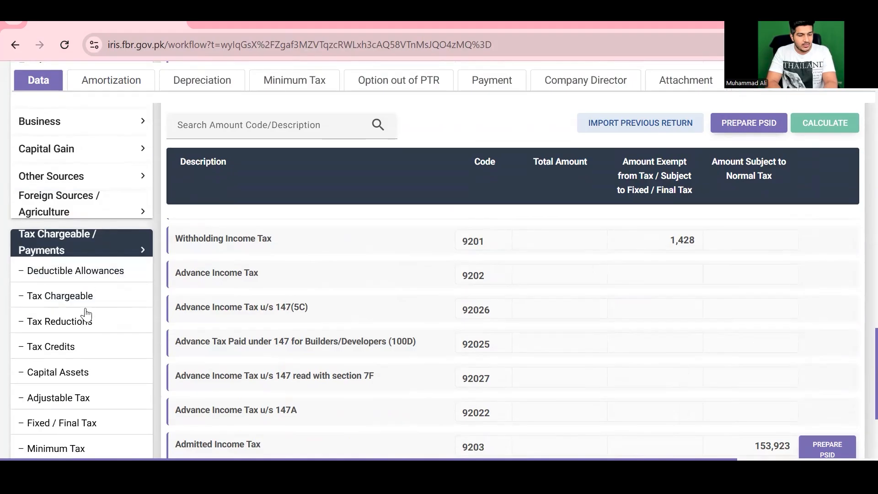
Step: Open the Adjustable Tax schedule and search the page for 149 to find the salary row
{"action": "left_click", "coordinate": [82, 402]}
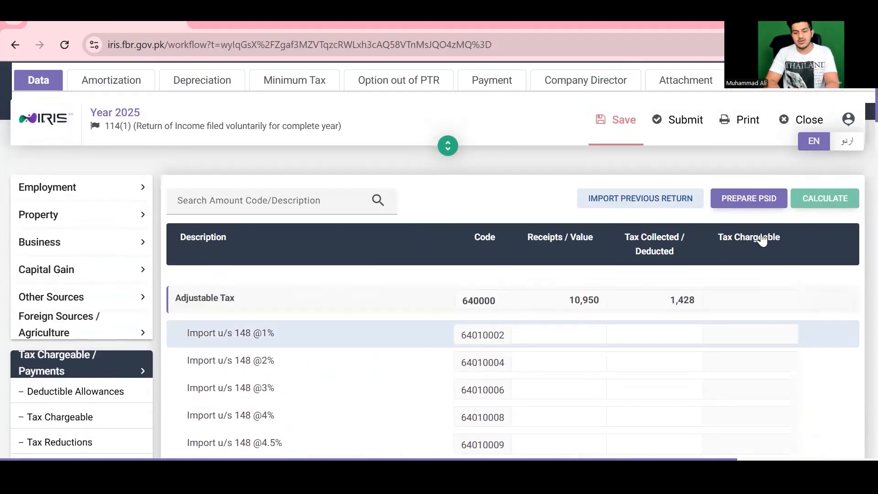
{"action": "scroll", "coordinate": [856, 112], "scroll_direction": "down", "scroll_amount": 2}
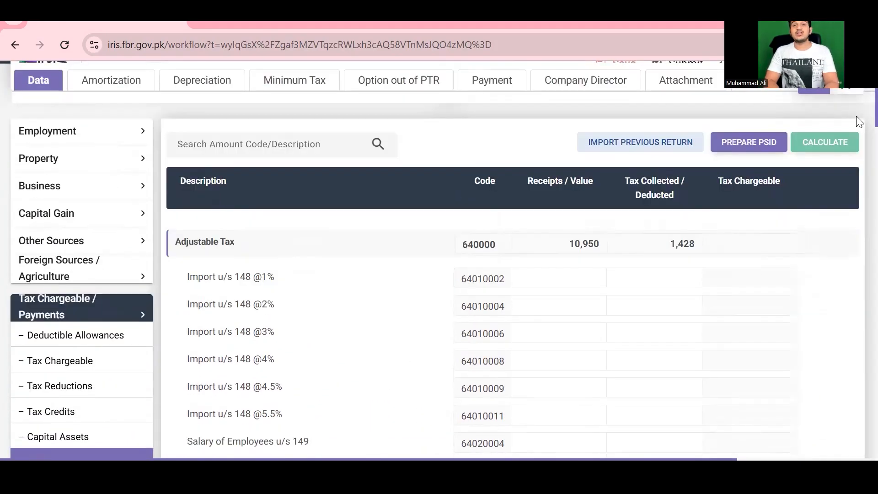
{"action": "scroll", "coordinate": [857, 114], "scroll_direction": "up", "scroll_amount": 1}
{"action": "scroll", "coordinate": [858, 103], "scroll_direction": "up", "scroll_amount": 1}
{"action": "key", "text": "ctrl+f"}
{"action": "type", "text": "1"}
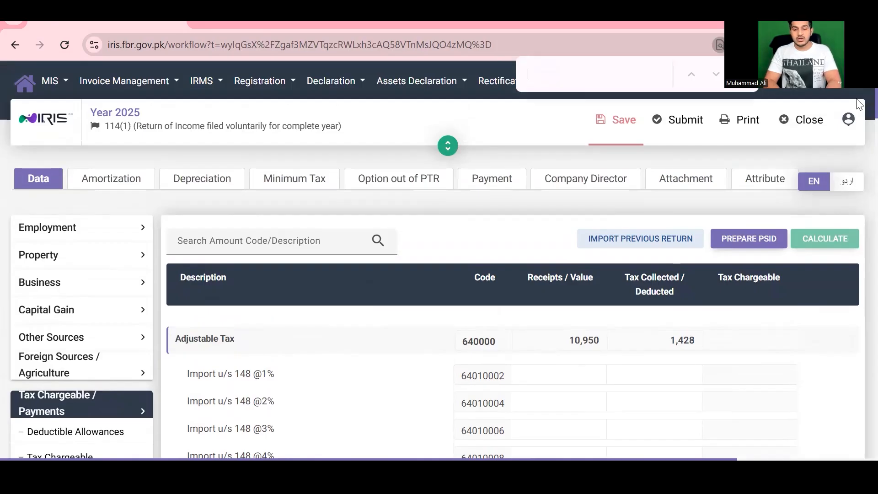
{"action": "type", "text": "49"}
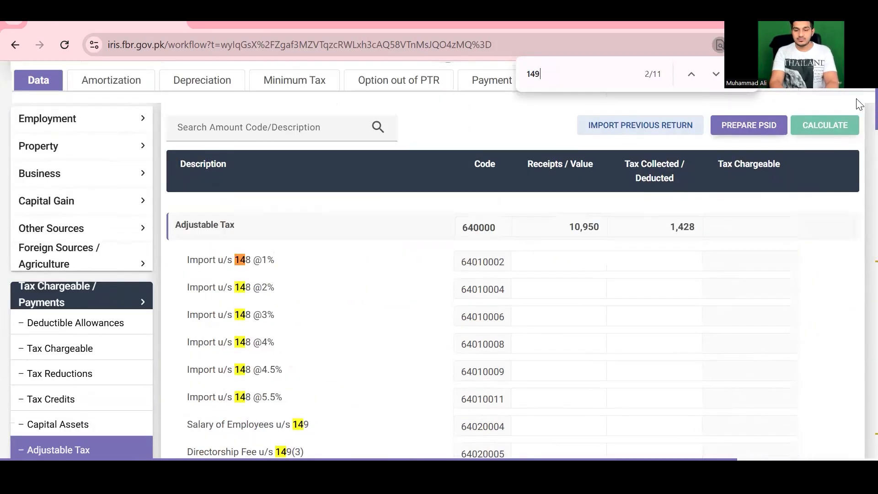
{"action": "key", "text": "Return"}
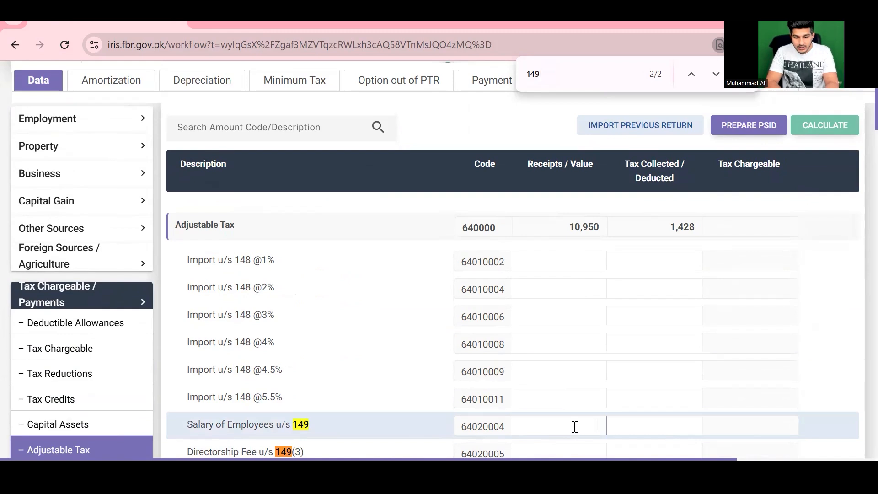
Step: Select the second-line figure on the tax deduction certificate PDF, ending on the certificate
{"action": "key", "text": "super+Tab"}
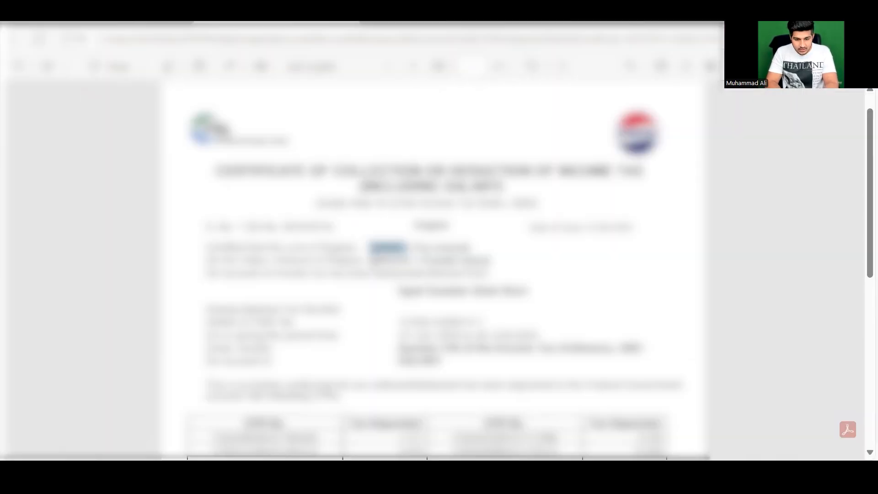
{"action": "left_click_drag", "start_coordinate": [370, 261], "coordinate": [416, 261]}
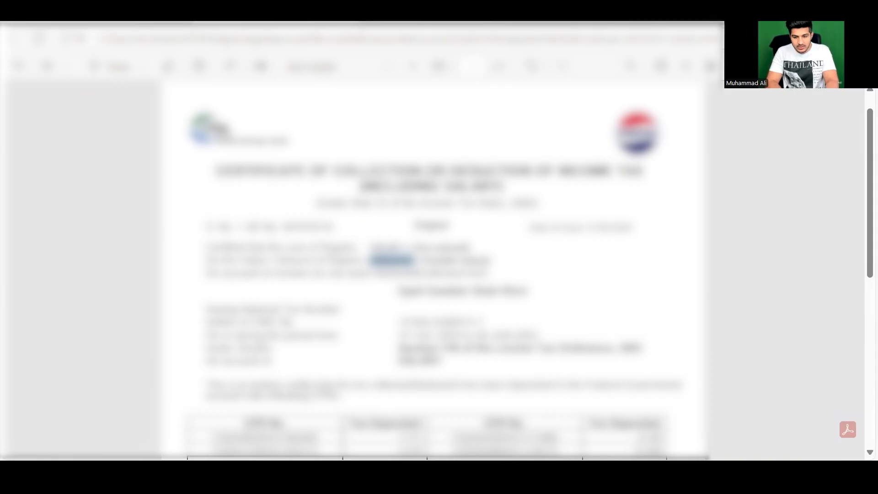
{"action": "key", "text": "alt+Tab"}
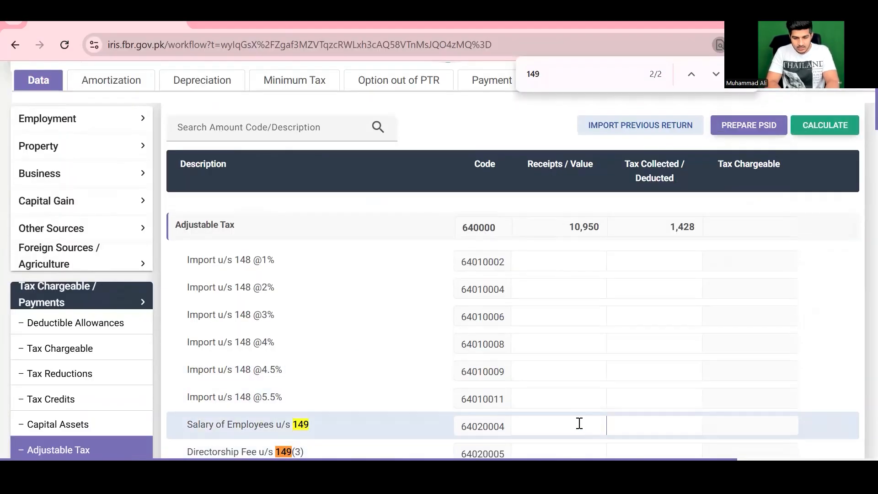
{"action": "key", "text": "alt+Tab"}
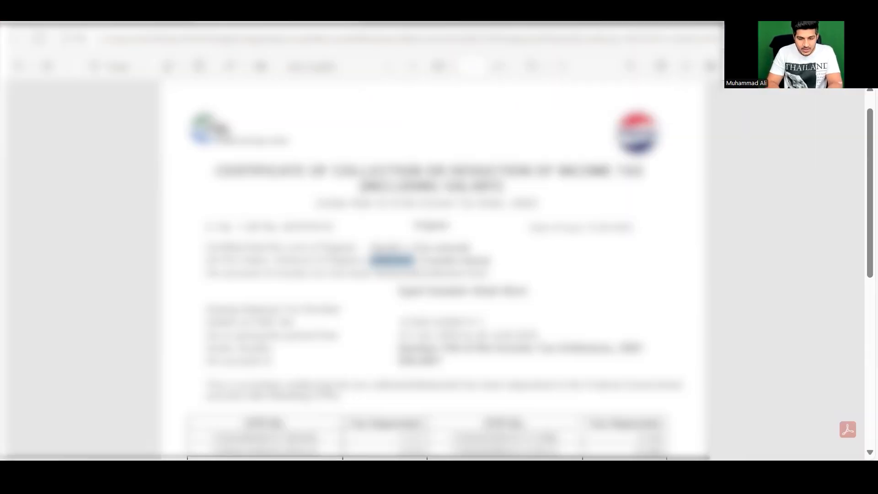
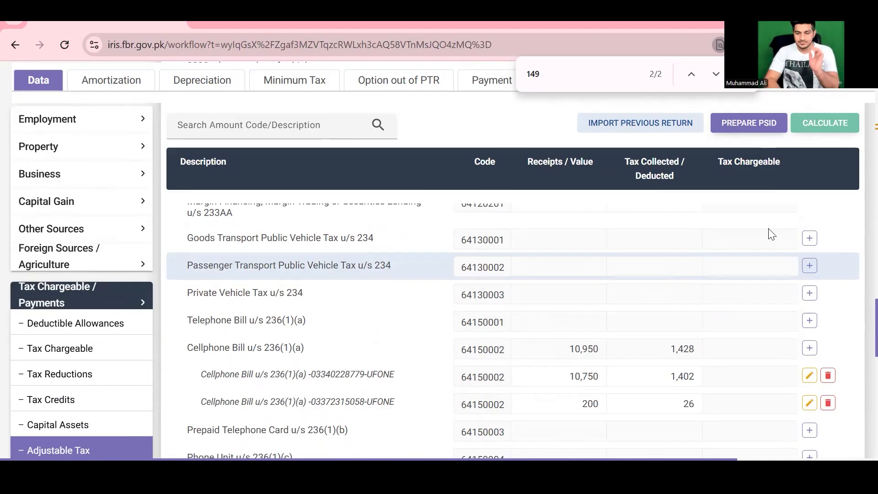
Step: Scroll the Computations table to check the total income of 2,035,670
{"action": "scroll", "coordinate": [859, 343], "scroll_direction": "down", "scroll_amount": 5}
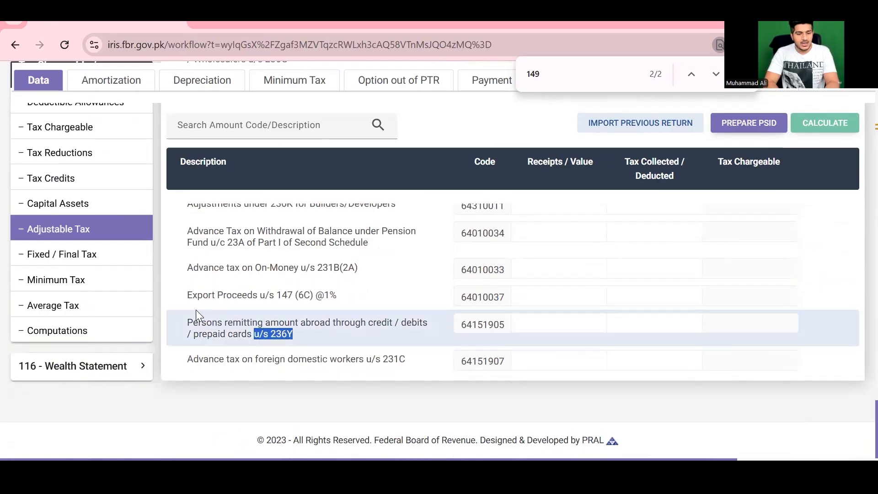
Step: Select the 155,351 normal income tax figure in Computations, then move to the Excel workbook
{"action": "scroll", "coordinate": [832, 169], "scroll_direction": "up", "scroll_amount": 10}
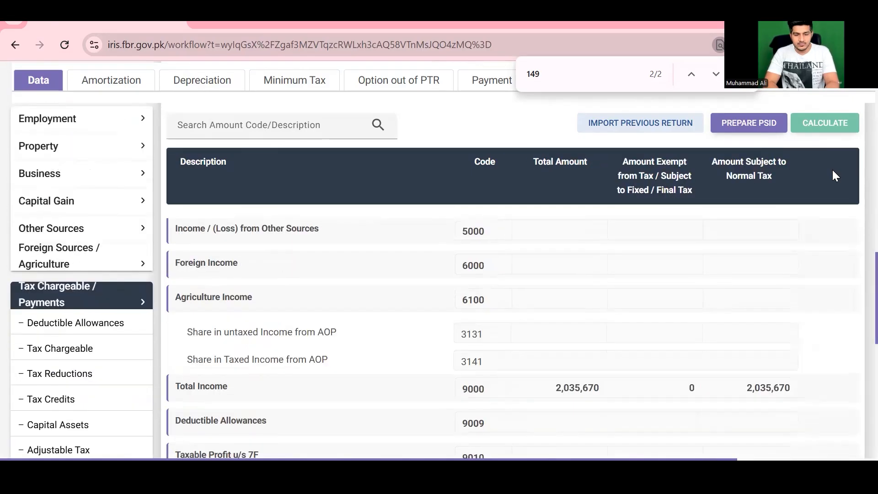
{"action": "left_click_drag", "start_coordinate": [857, 128], "coordinate": [858, 396]}
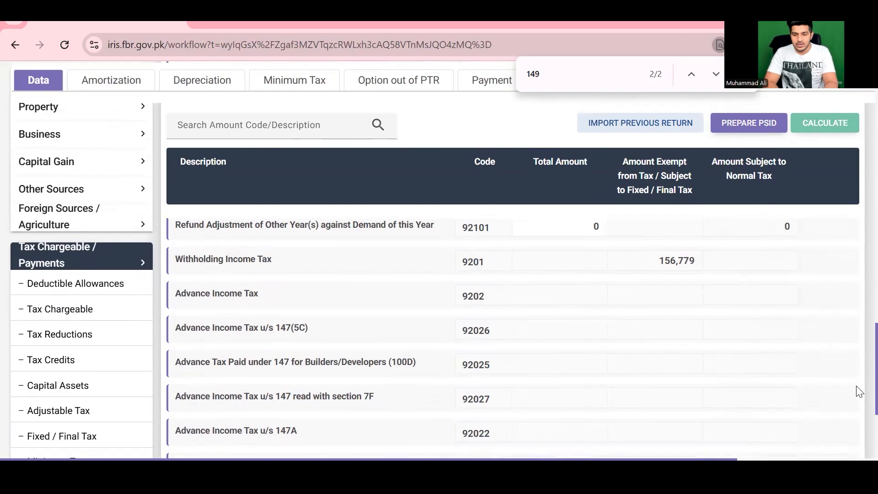
{"action": "double_click", "coordinate": [659, 267]}
{"action": "left_click_drag", "start_coordinate": [857, 357], "coordinate": [856, 190]}
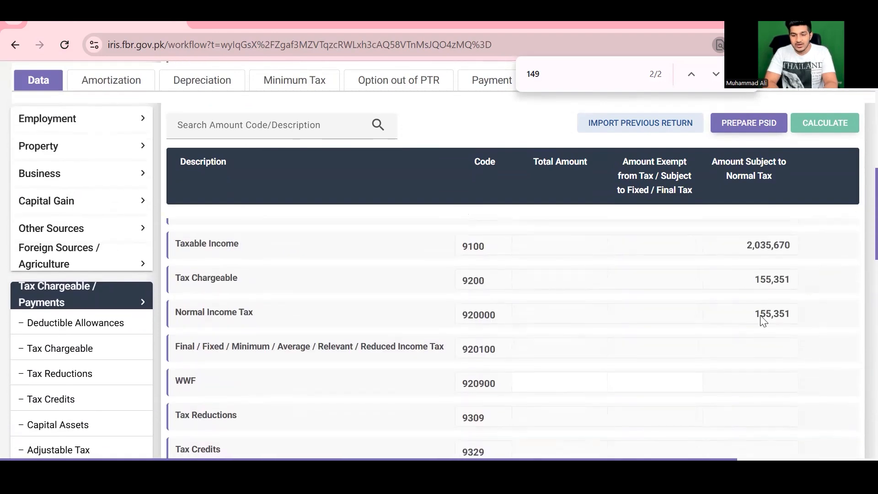
{"action": "double_click", "coordinate": [803, 314]}
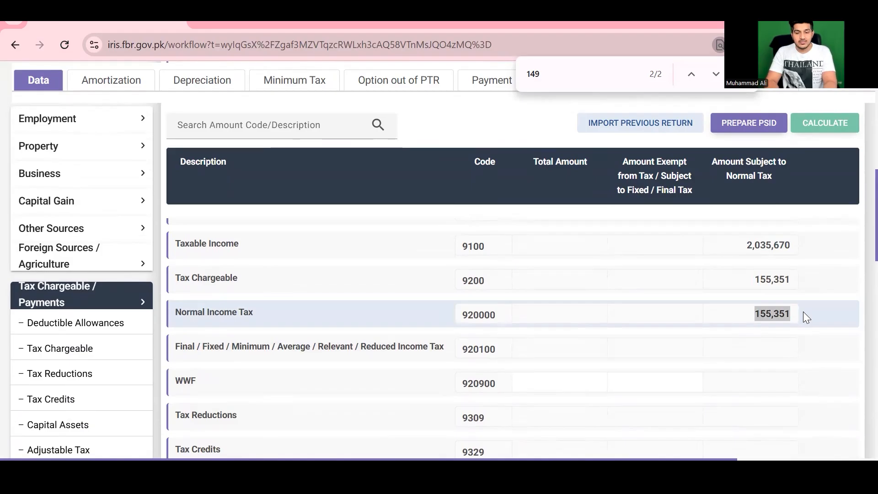
{"action": "key", "text": "alt+Tab"}
{"action": "key", "text": "Tab"}
{"action": "key", "text": "Down"}
{"action": "key", "text": "Down"}
{"action": "key", "text": "Down"}
{"action": "key", "text": "Down"}
{"action": "key", "text": "Down"}
{"action": "key", "text": "Down"}
{"action": "key", "text": "Down"}
{"action": "key", "text": "Down"}
Step: Label B21 'Tax Liability' and paste the 155,351 normal income tax into C21
{"action": "key", "text": "Up"}
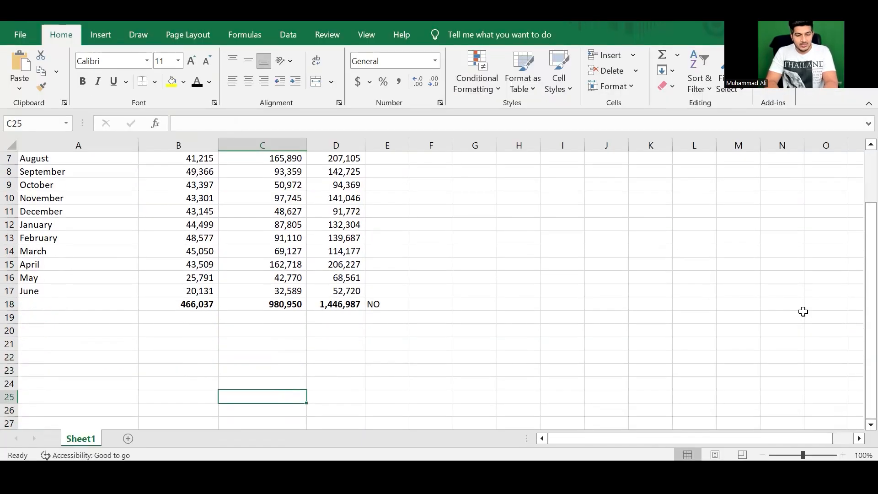
{"action": "key", "text": "Left"}
{"action": "key", "text": "Up"}
{"action": "key", "text": "Up"}
{"action": "key", "text": "Up"}
{"action": "key", "text": "Up"}
{"action": "type", "text": "Tax"}
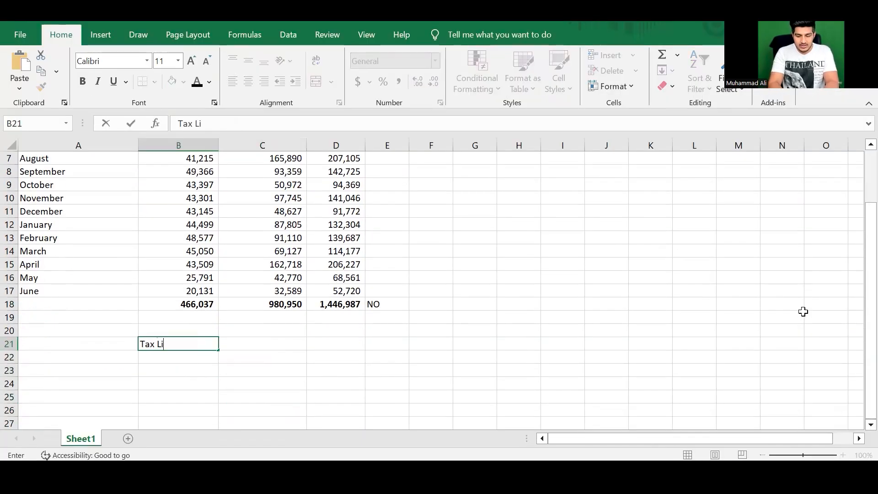
{"action": "key", "text": "Return"}
{"action": "key", "text": "Up"}
{"action": "key", "text": "Right"}
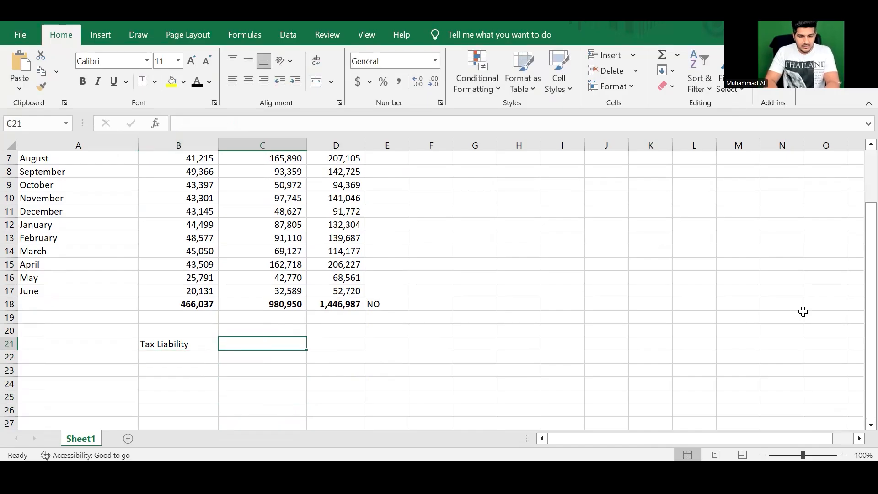
{"action": "type", "text": "2,035,670 /"}
{"action": "key", "text": "Delete"}
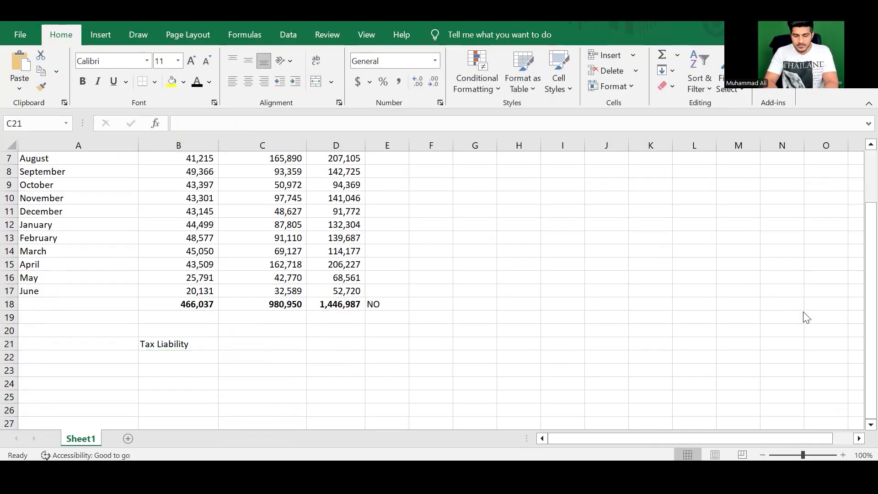
{"action": "key", "text": "alt+Tab"}
{"action": "key", "text": "ctrl+c"}
{"action": "key", "text": "alt+Tab"}
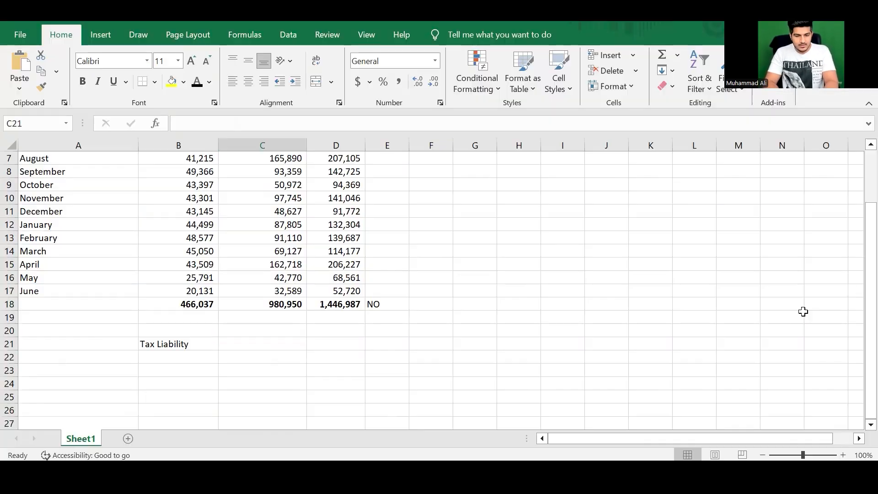
{"action": "key", "text": "ctrl+v"}
Step: Label B22 'Tax WHT' and copy the 156,779 withholding tax from IRIS into C22
{"action": "key", "text": "Down"}
{"action": "key", "text": "Left"}
{"action": "type", "text": "T"}
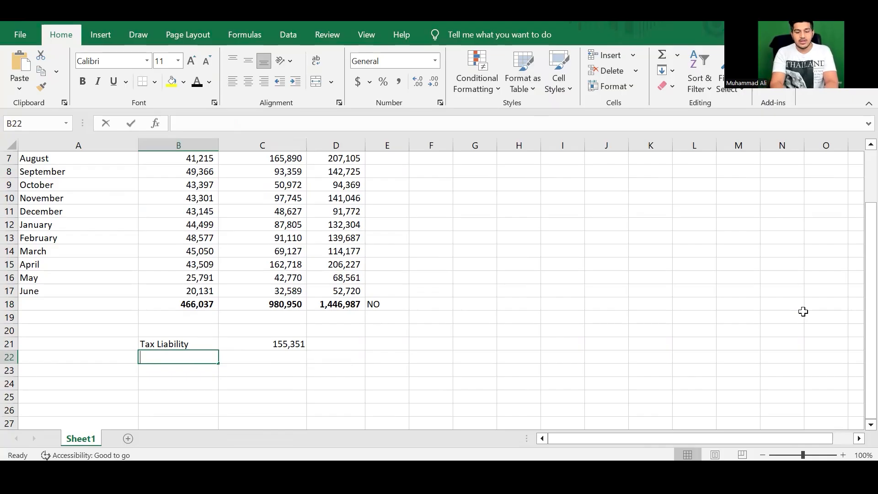
{"action": "type", "text": "ax W"}
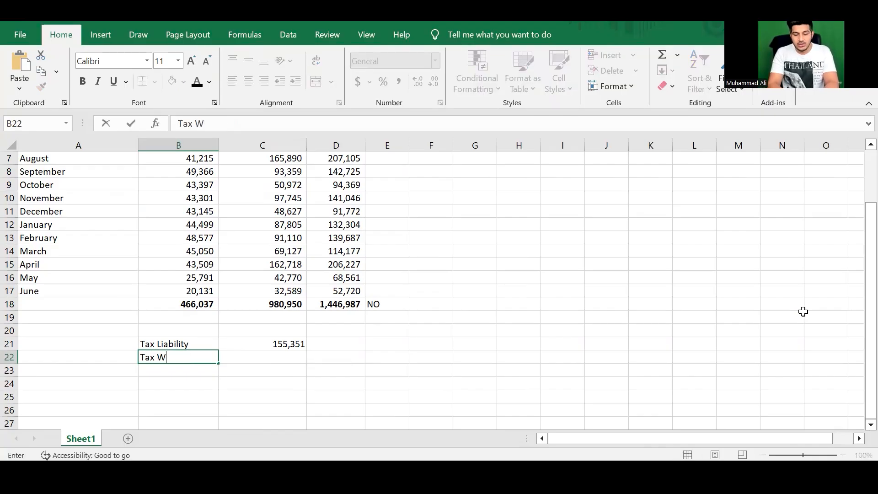
{"action": "key", "text": "Tab"}
{"action": "key", "text": "alt+Tab"}
{"action": "scroll", "coordinate": [859, 369], "scroll_direction": "down", "scroll_amount": 1}
{"action": "scroll", "coordinate": [858, 369], "scroll_direction": "down", "scroll_amount": 10}
{"action": "scroll", "coordinate": [856, 399], "scroll_direction": "up", "scroll_amount": 5}
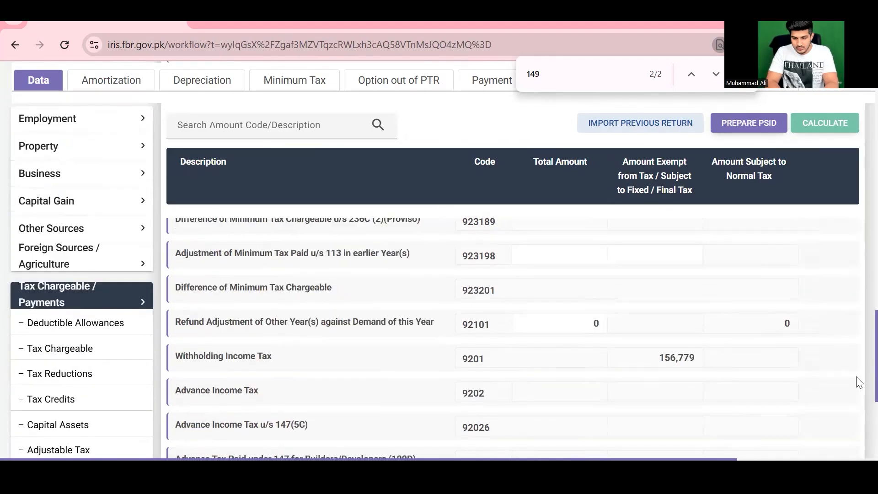
{"action": "scroll", "coordinate": [759, 372], "scroll_direction": "down", "scroll_amount": 1}
{"action": "double_click", "coordinate": [674, 357]}
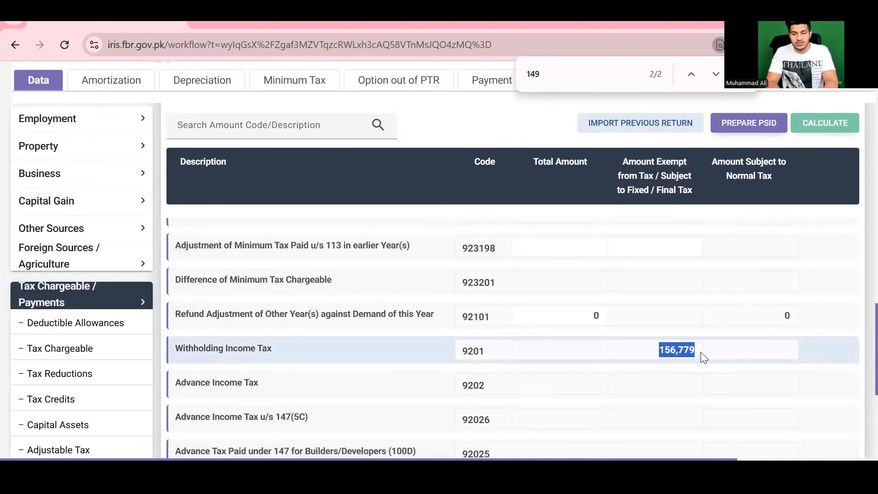
{"action": "key", "text": "ctrl+c"}
{"action": "key", "text": "alt+Tab"}
{"action": "key", "text": "ctrl+v"}
{"action": "key", "text": "Return"}
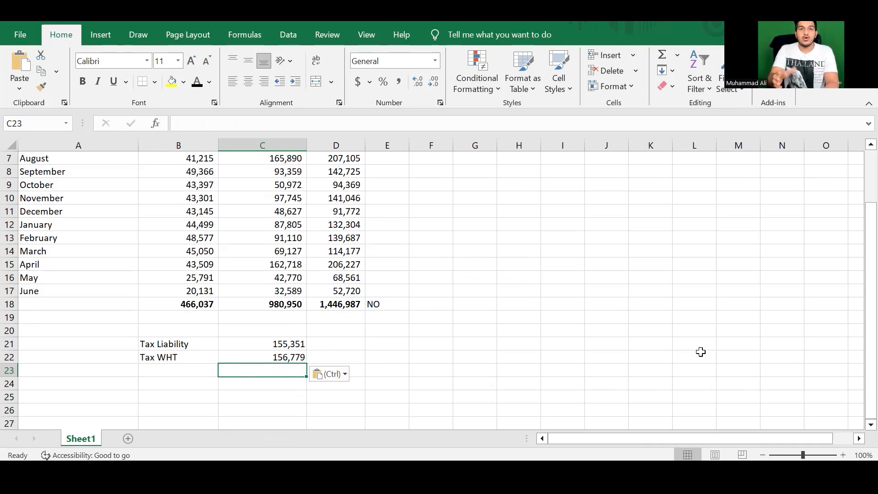
Step: Enter =C21-C22 in C23 to compute the -1,428 difference
{"action": "type", "text": "="}
{"action": "key", "text": "Up"}
{"action": "key", "text": "Up"}
{"action": "type", "text": "-"}
{"action": "key", "text": "Up"}
{"action": "key", "text": "ctrl+Return"}
{"action": "key", "text": "alt+Tab"}
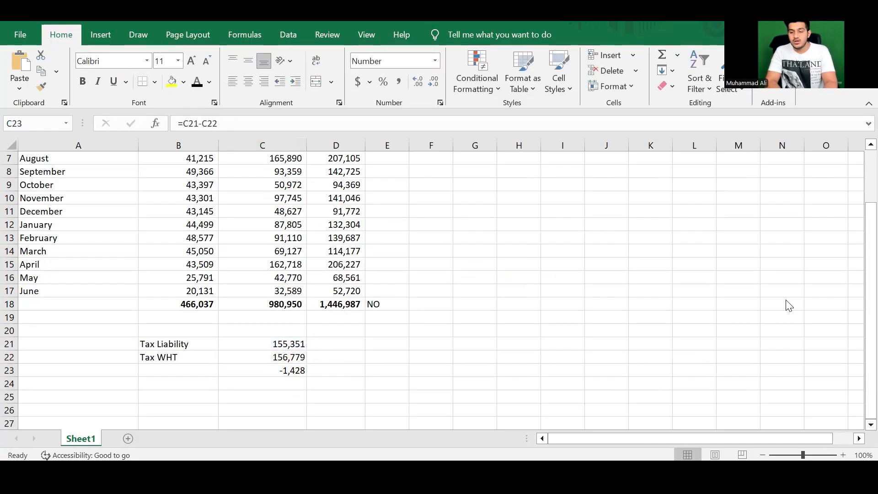
Step: Confirm IRIS refundable income tax is 1,428, then go back to cell C21 in Excel
{"action": "scroll", "coordinate": [856, 388], "scroll_direction": "down", "scroll_amount": 5}
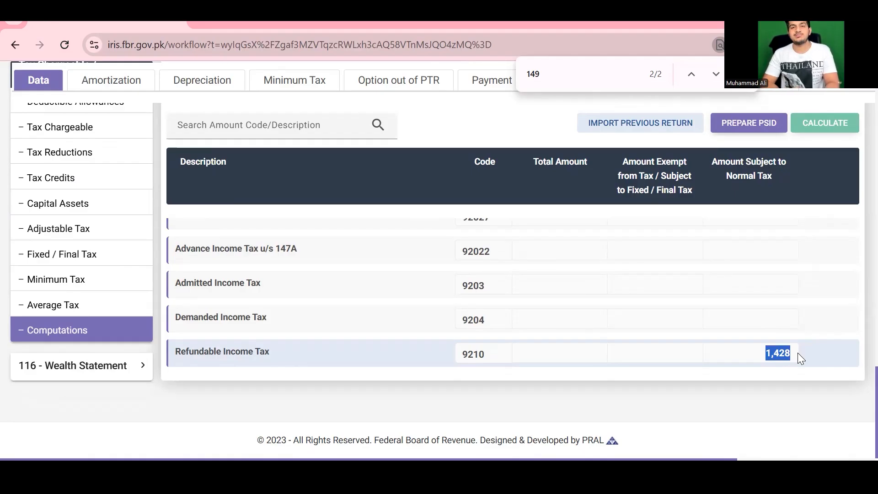
{"action": "key", "text": "alt+Tab"}
{"action": "key", "text": "Up"}
{"action": "key", "text": "Up"}
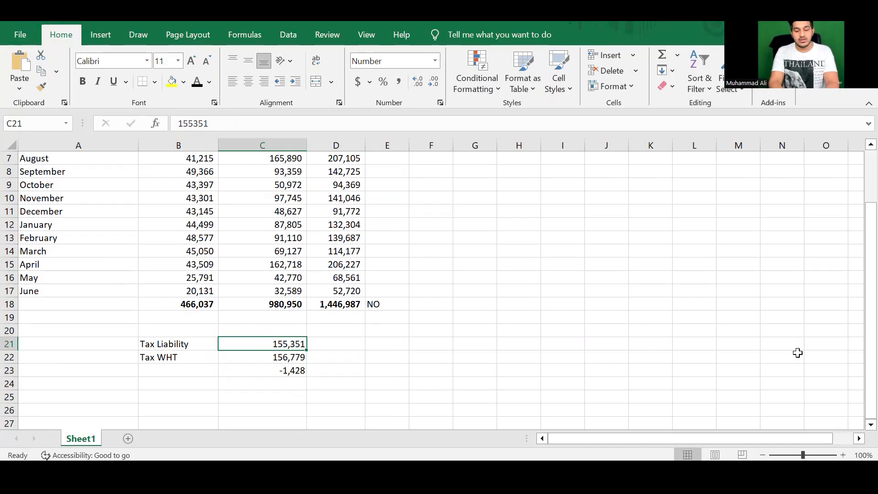
Step: Try a test tax liability of 170,000 in C21
{"action": "type", "text": "15000"}
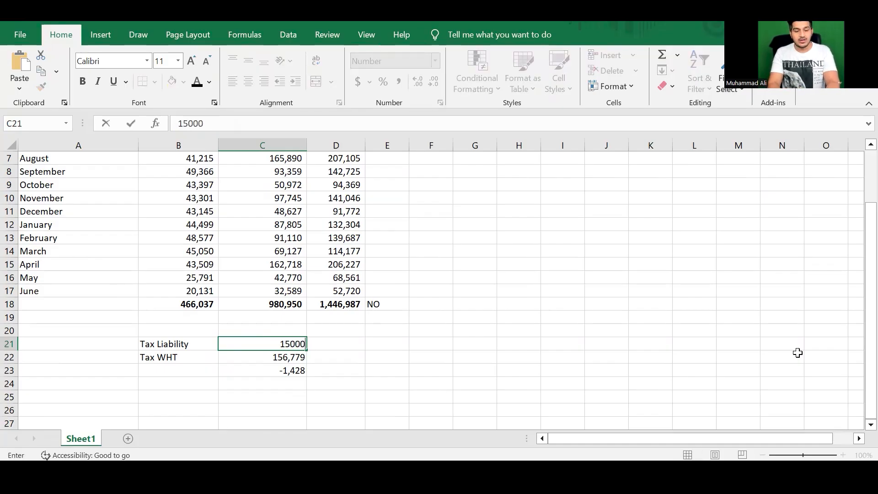
{"action": "key", "text": "Escape"}
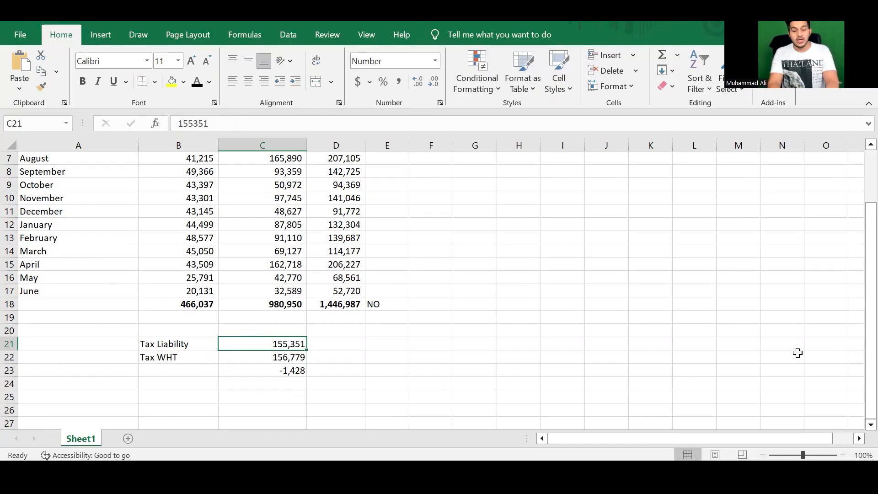
{"action": "type", "text": "170000"}
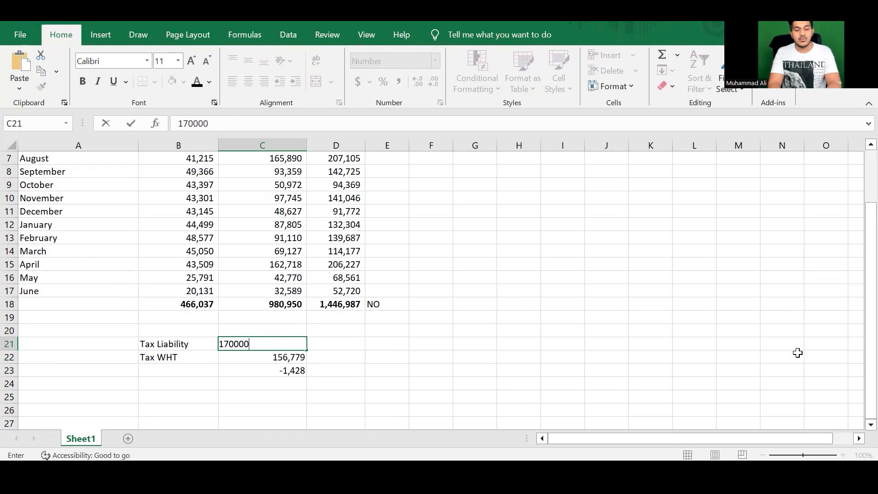
{"action": "key", "text": "Return"}
{"action": "key", "text": "Return"}
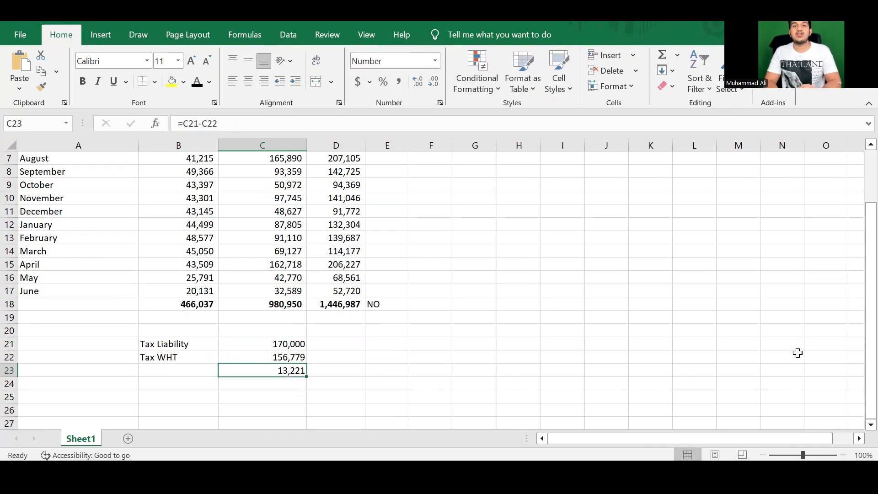
{"action": "key", "text": "Up"}
{"action": "key", "text": "Up"}
{"action": "key", "text": "alt+Tab"}
{"action": "key", "text": "alt+Tab"}
{"action": "key", "text": "Down"}
{"action": "key", "text": "Up"}
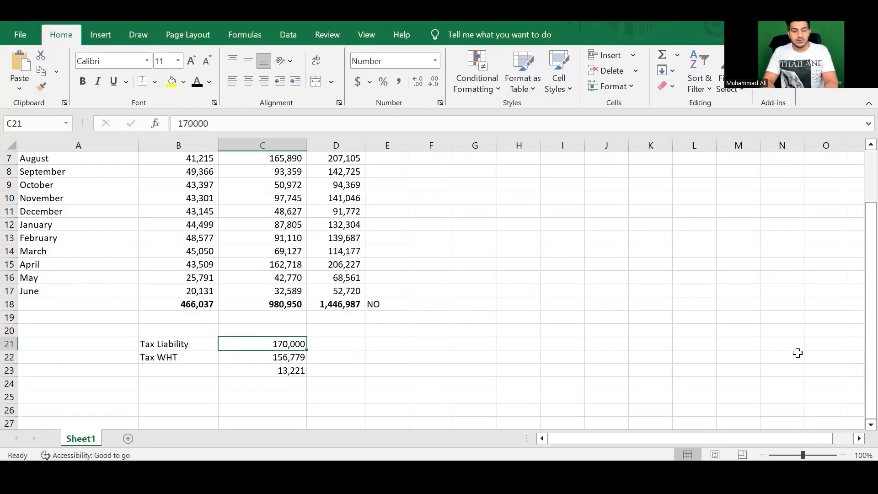
Step: Set the liability to 155,531 and withholding to 120,000, giving a 35,531 difference
{"action": "type", "text": "155"}
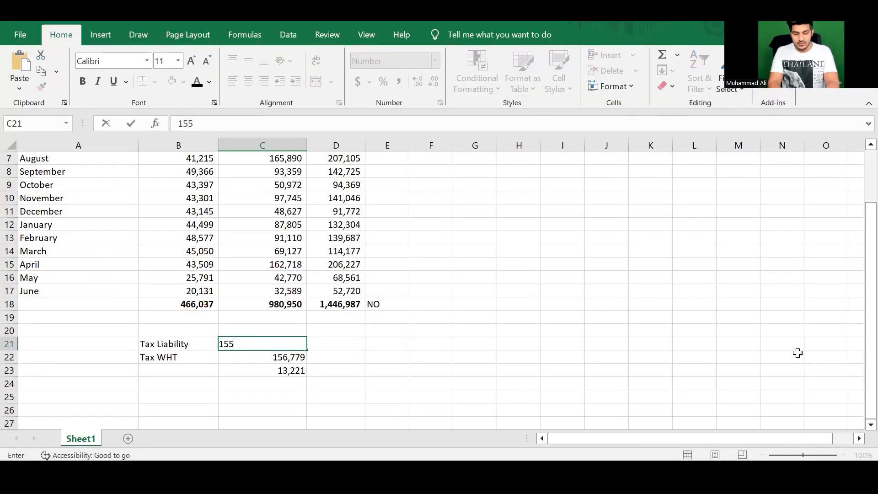
{"action": "type", "text": ",531"}
{"action": "key", "text": "Return"}
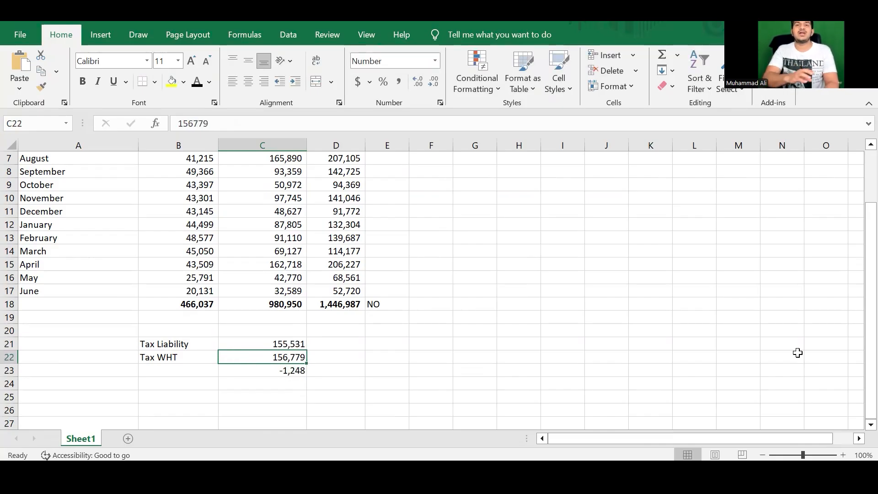
{"action": "key", "text": "alt+Tab"}
{"action": "key", "text": "alt+Tab"}
{"action": "type", "text": "120000"}
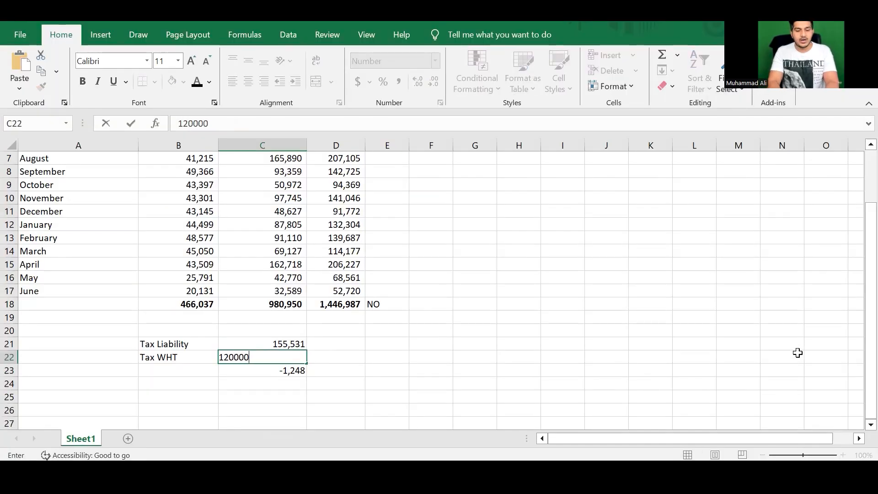
{"action": "key", "text": "Return"}
{"action": "key", "text": "alt+Tab"}
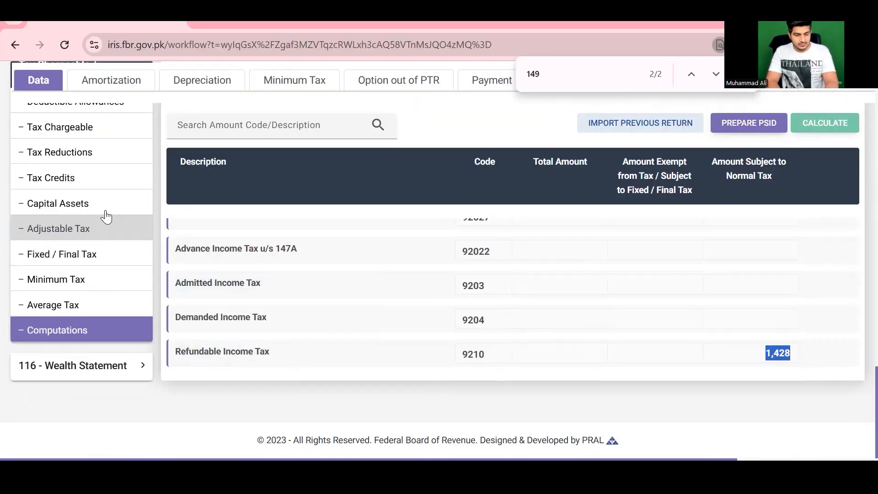
Step: Change the tax collected on salary from 155,351 to 120,000 in Adjustable Tax and recalculate
{"action": "left_click", "coordinate": [92, 235]}
{"action": "scroll", "coordinate": [507, 298], "scroll_direction": "up", "scroll_amount": 15}
{"action": "scroll", "coordinate": [856, 130], "scroll_direction": "down", "scroll_amount": 5}
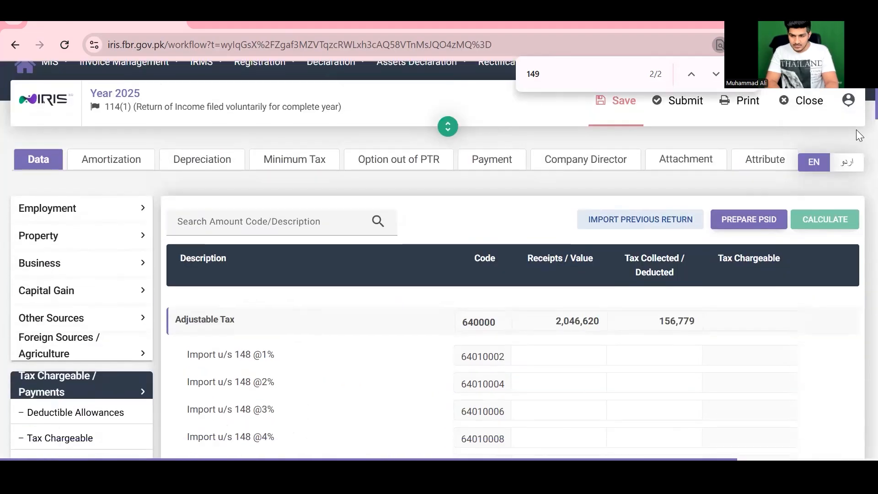
{"action": "left_click_drag", "start_coordinate": [661, 235], "coordinate": [726, 246]}
{"action": "key", "text": "BackSpace"}
{"action": "type", "text": "1200000"}
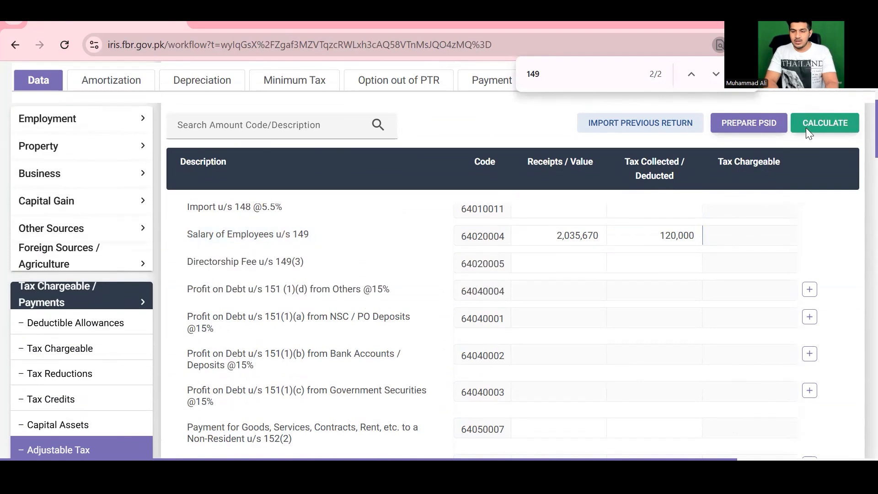
{"action": "left_click", "coordinate": [807, 127]}
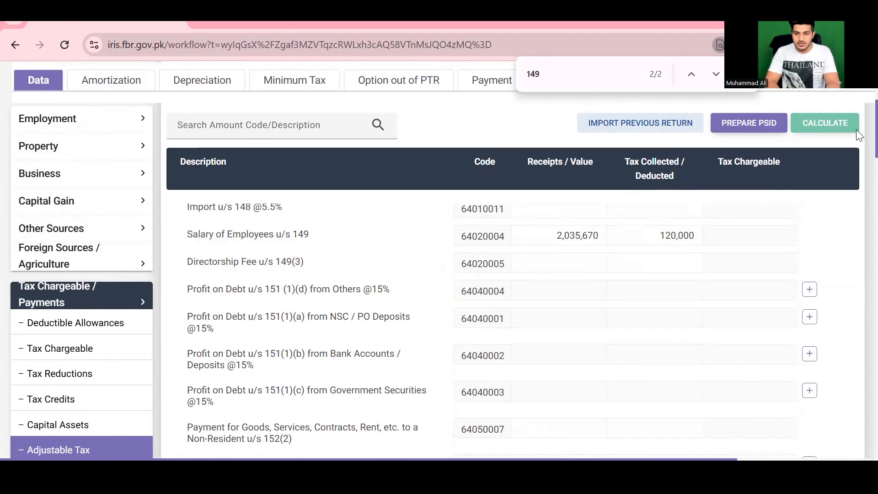
{"action": "scroll", "coordinate": [856, 130], "scroll_direction": "down", "scroll_amount": 5}
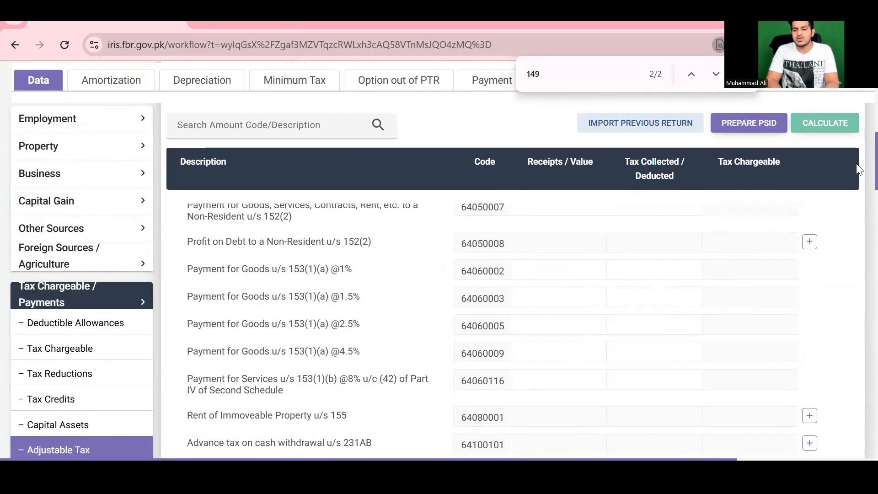
{"action": "scroll", "coordinate": [856, 163], "scroll_direction": "down", "scroll_amount": 20}
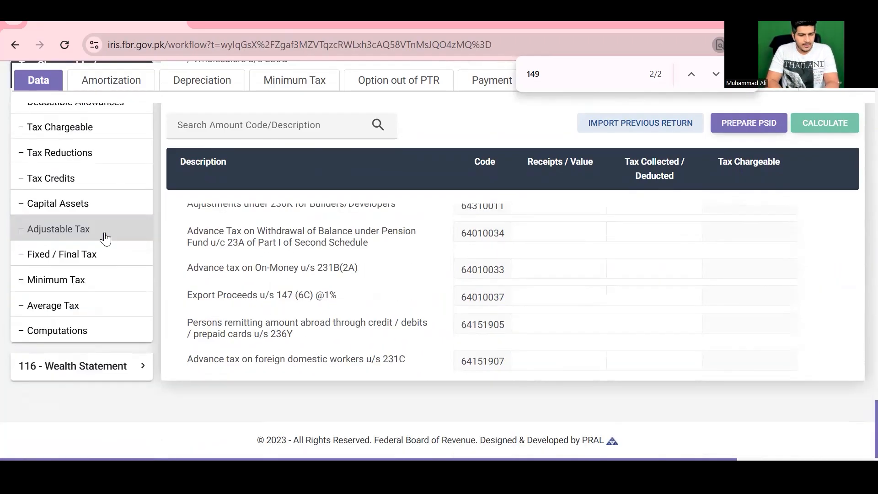
Step: Paste the 121,428 withholding amount from Computations into Excel cell C22
{"action": "left_click", "coordinate": [109, 346]}
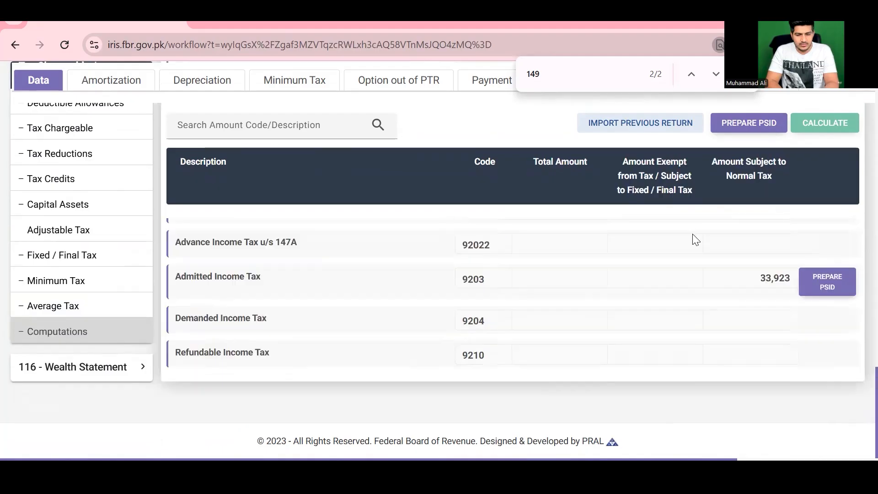
{"action": "scroll", "coordinate": [855, 147], "scroll_direction": "up", "scroll_amount": 10}
{"action": "scroll", "coordinate": [857, 143], "scroll_direction": "down", "scroll_amount": 15}
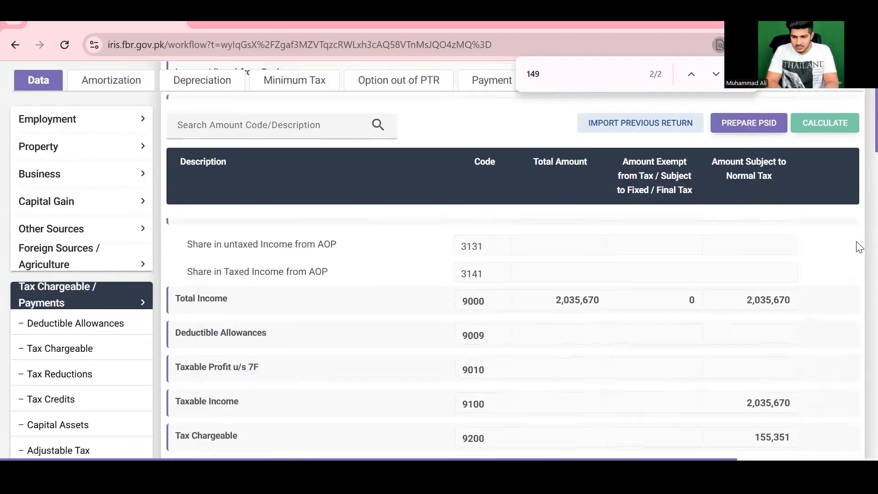
{"action": "scroll", "coordinate": [859, 395], "scroll_direction": "down", "scroll_amount": 3}
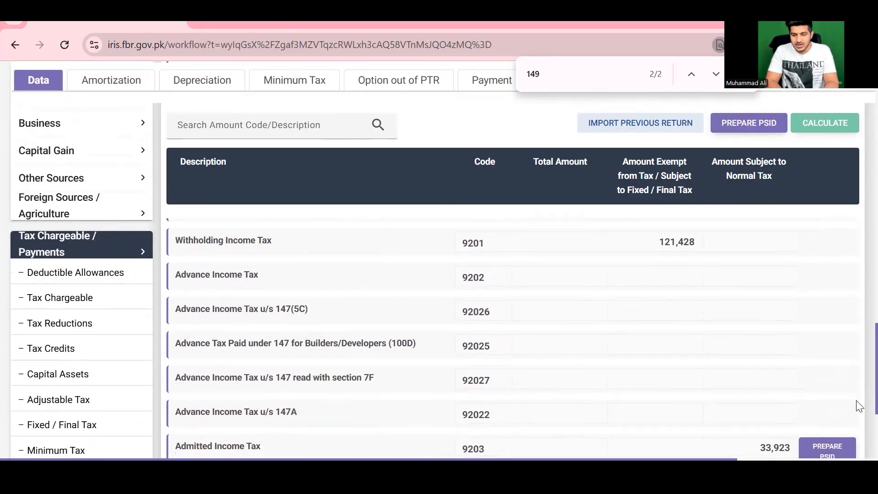
{"action": "scroll", "coordinate": [856, 393], "scroll_direction": "up", "scroll_amount": 4}
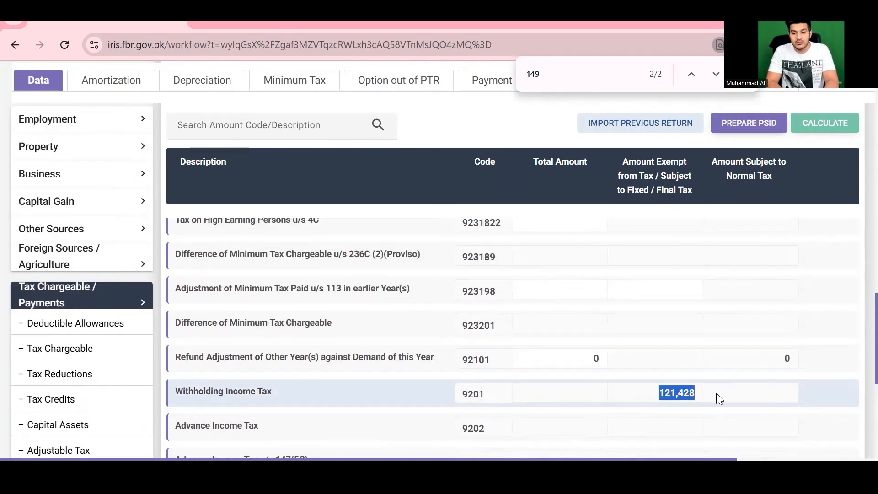
{"action": "key", "text": "alt+Tab"}
{"action": "key", "text": "Up"}
{"action": "type", "text": "121,428"}
{"action": "key", "text": "Down"}
{"action": "key", "text": "alt+Tab"}
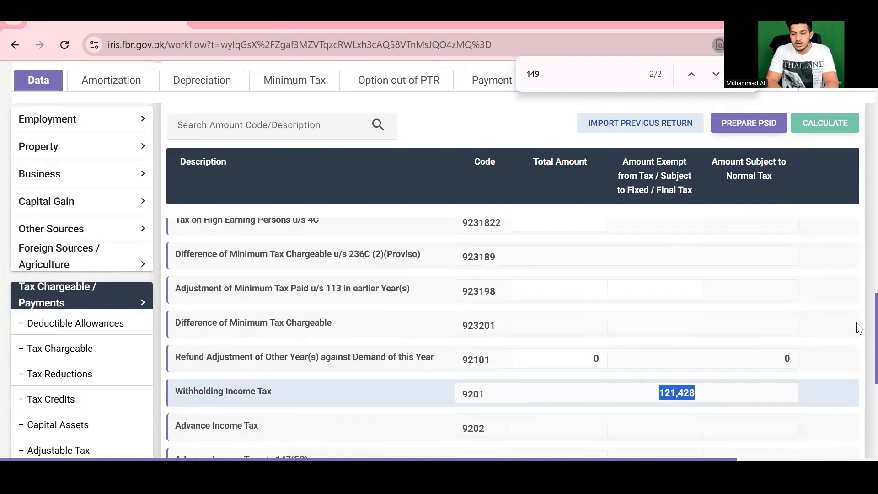
{"action": "scroll", "coordinate": [857, 327], "scroll_direction": "down", "scroll_amount": 4}
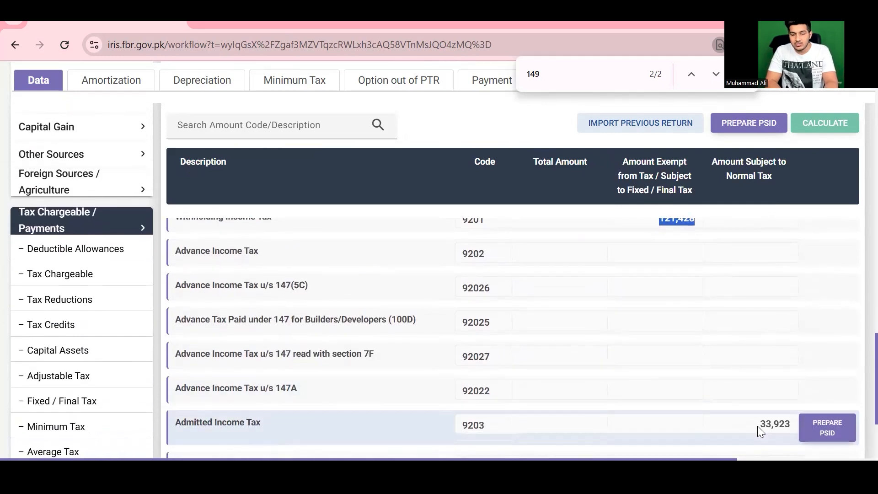
Step: Correct the Excel tax liability in C21 to 155,351
{"action": "key", "text": "alt+Tab"}
{"action": "key", "text": "Up"}
{"action": "key", "text": "Up"}
{"action": "key", "text": "Down"}
{"action": "key", "text": "alt+Tab"}
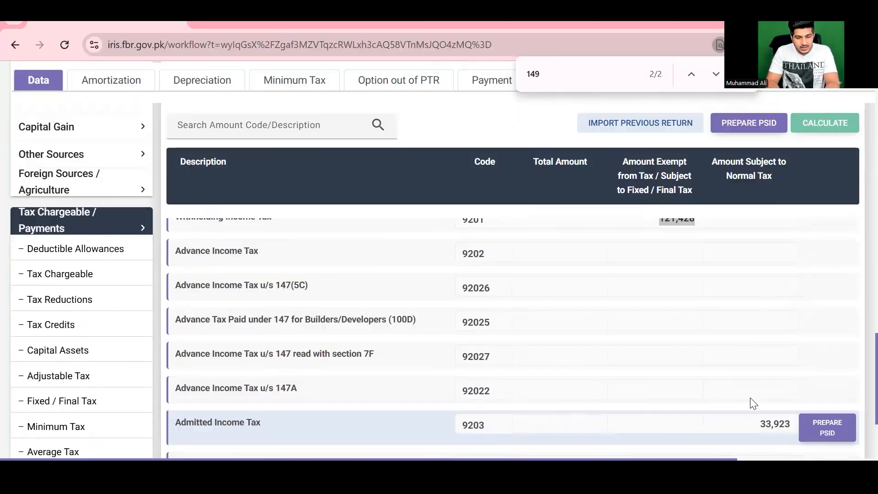
{"action": "scroll", "coordinate": [858, 379], "scroll_direction": "down", "scroll_amount": 1}
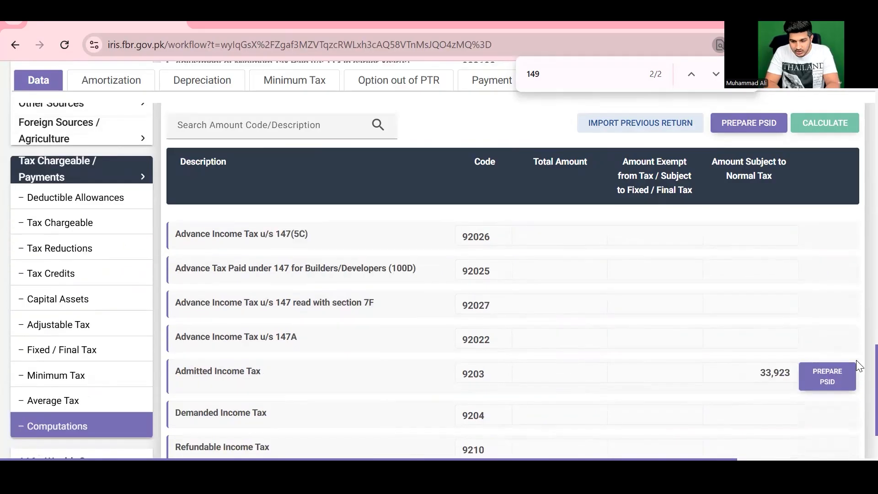
{"action": "scroll", "coordinate": [855, 361], "scroll_direction": "up", "scroll_amount": 10}
{"action": "scroll", "coordinate": [858, 242], "scroll_direction": "up", "scroll_amount": 3}
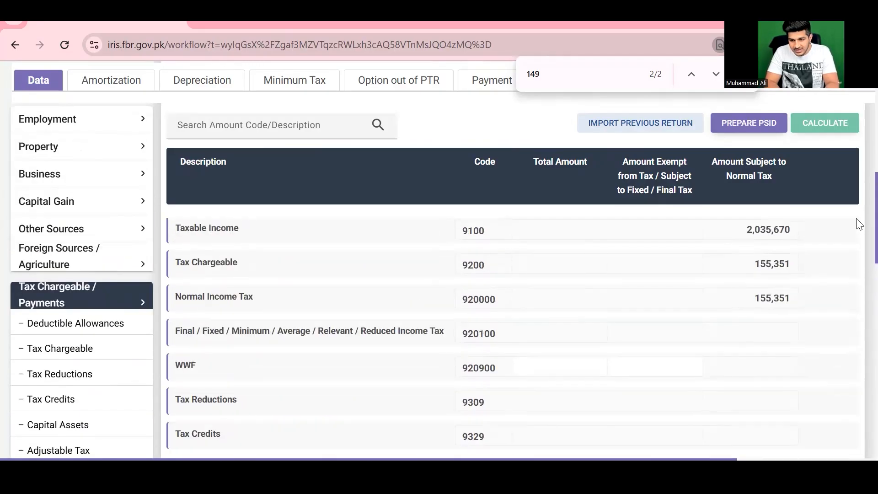
{"action": "key", "text": "alt+Tab"}
{"action": "key", "text": "Up"}
{"action": "key", "text": "F2"}
{"action": "key", "text": "Return"}
{"action": "key", "text": "Up"}
{"action": "key", "text": "F2"}
{"action": "key", "text": "BackSpace"}
{"action": "key", "text": "BackSpace"}
{"action": "type", "text": "5535"}
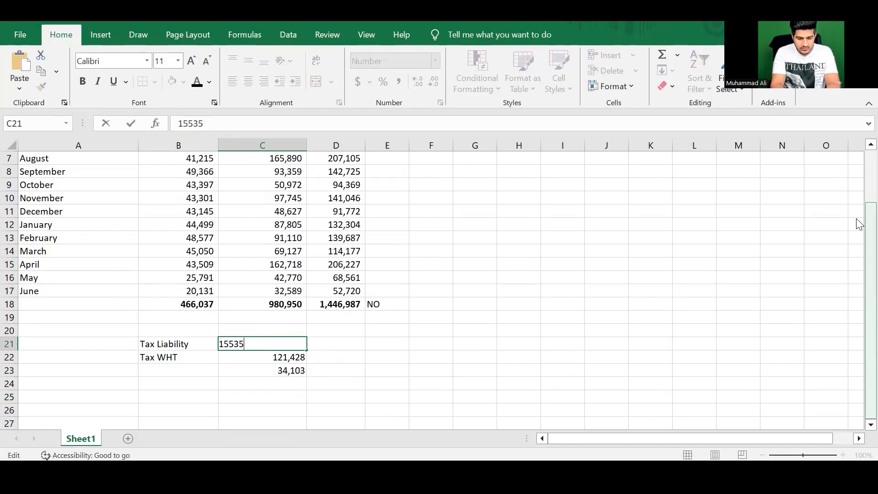
{"action": "type", "text": "1"}
{"action": "key", "text": "Return"}
{"action": "key", "text": "Return"}
{"action": "key", "text": "alt+Tab"}
Step: Save the return showing admitted income tax of 33,923 in IRIS
{"action": "left_click_drag", "start_coordinate": [856, 254], "coordinate": [856, 394]}
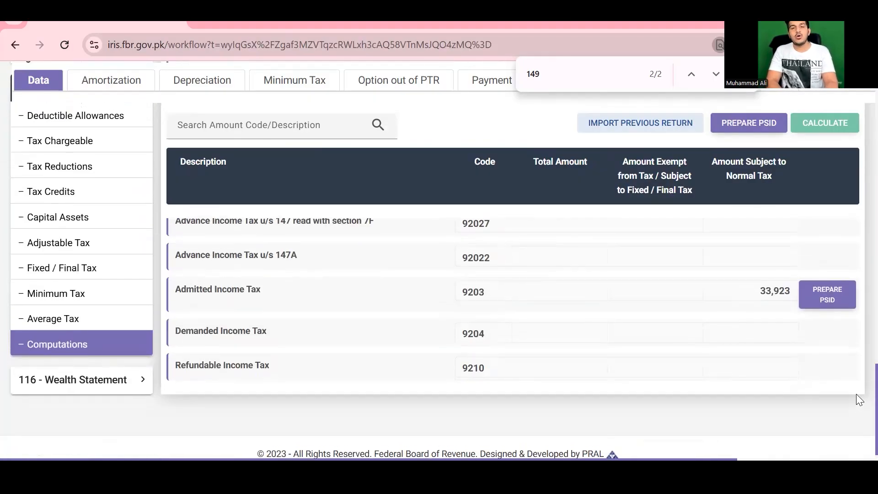
{"action": "left_click", "coordinate": [821, 303]}
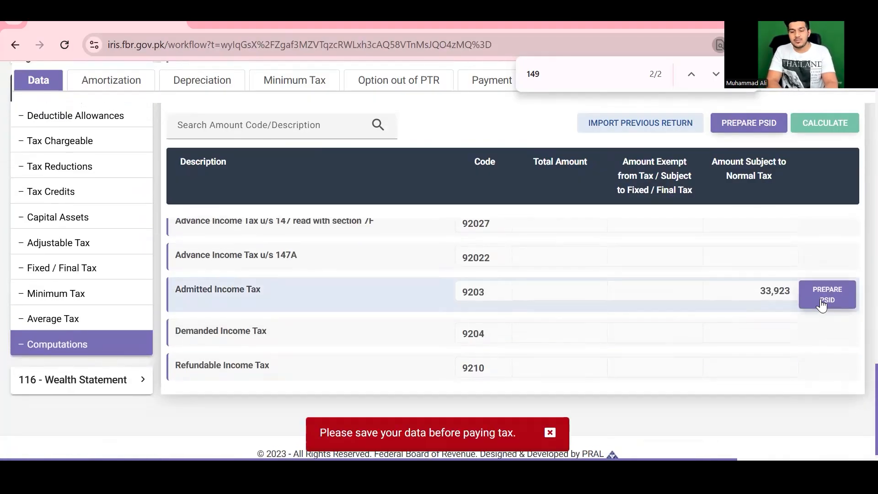
{"action": "left_click_drag", "start_coordinate": [859, 377], "coordinate": [856, 98]}
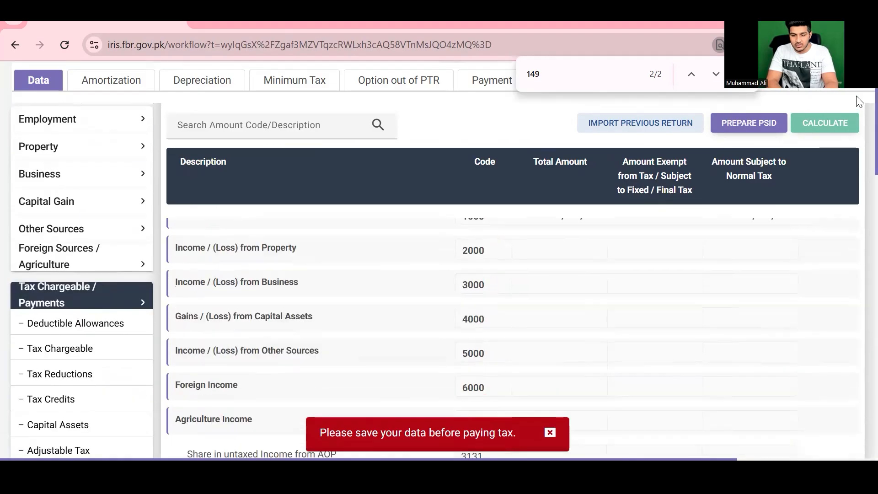
{"action": "left_click", "coordinate": [614, 120]}
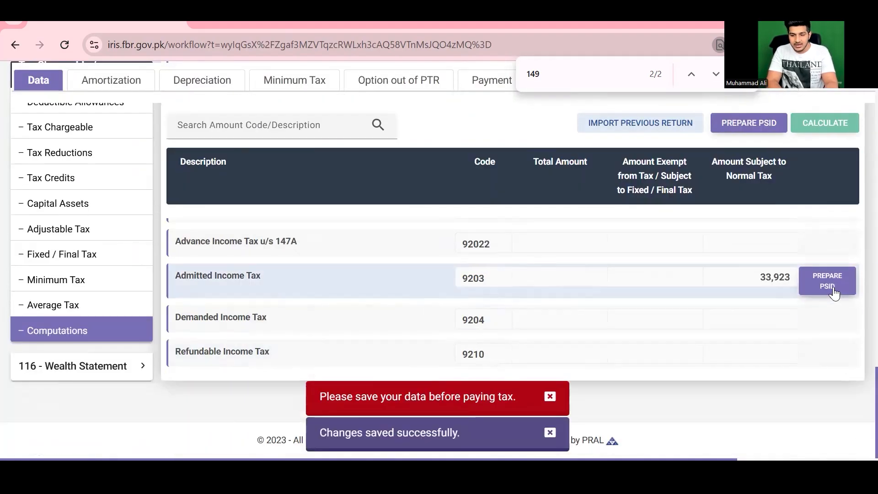
{"action": "left_click", "coordinate": [833, 286]}
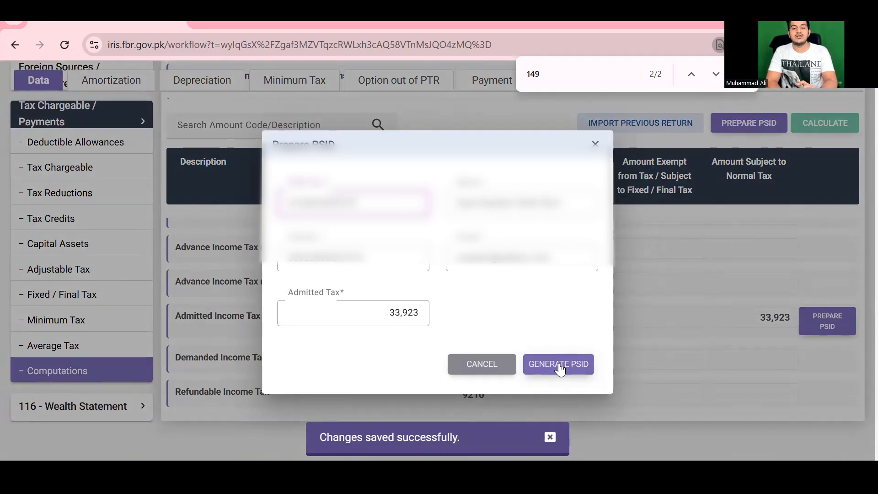
Step: Fill in the contact's e-mail and mobile number, then generate and select the PSID for 33,923
{"action": "left_click_drag", "start_coordinate": [556, 262], "coordinate": [373, 267]}
{"action": "key", "text": "BackSpace"}
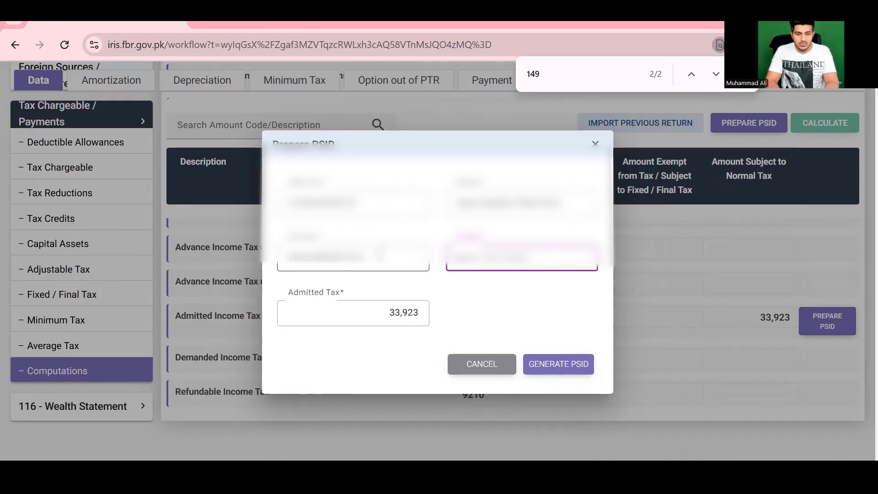
{"action": "type", "text": "m.ali"}
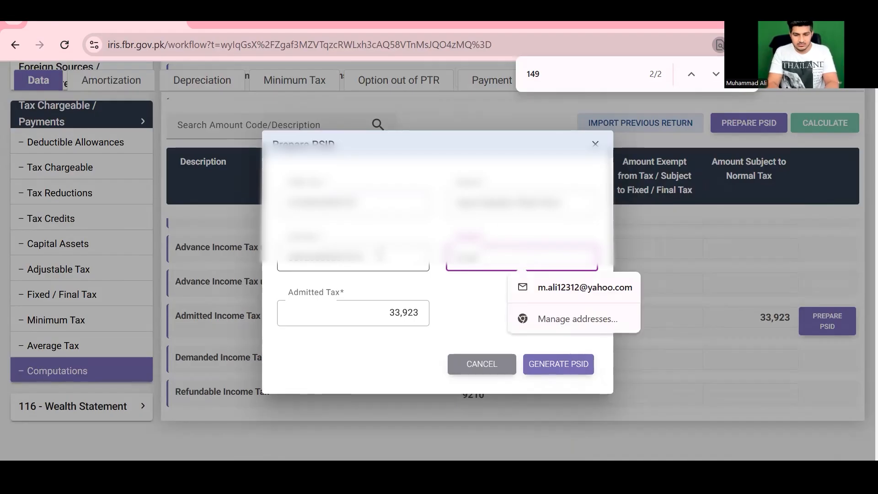
{"action": "left_click", "coordinate": [557, 287]}
{"action": "left_click_drag", "start_coordinate": [362, 264], "coordinate": [312, 266]}
{"action": "key", "text": "BackSpace"}
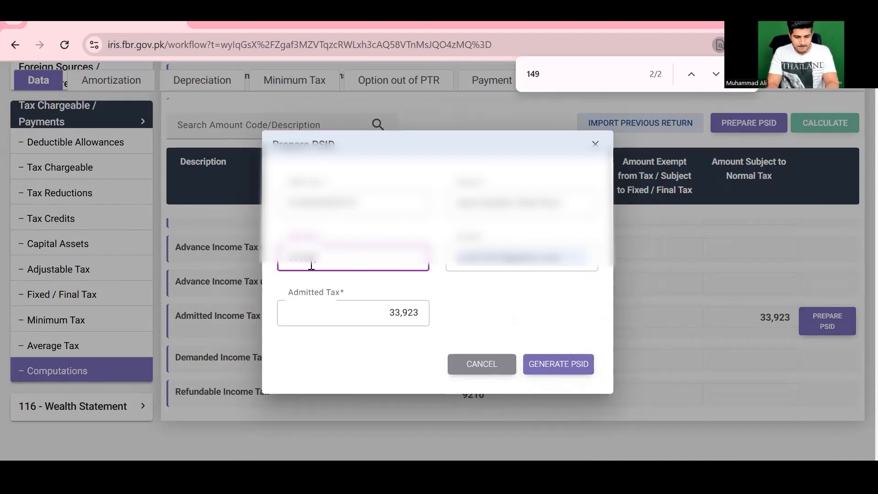
{"action": "type", "text": "00000000"}
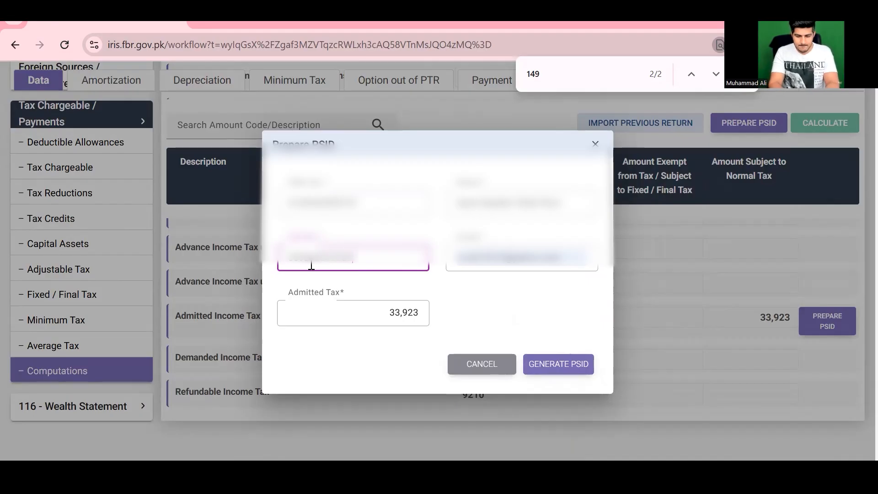
{"action": "left_click", "coordinate": [554, 359]}
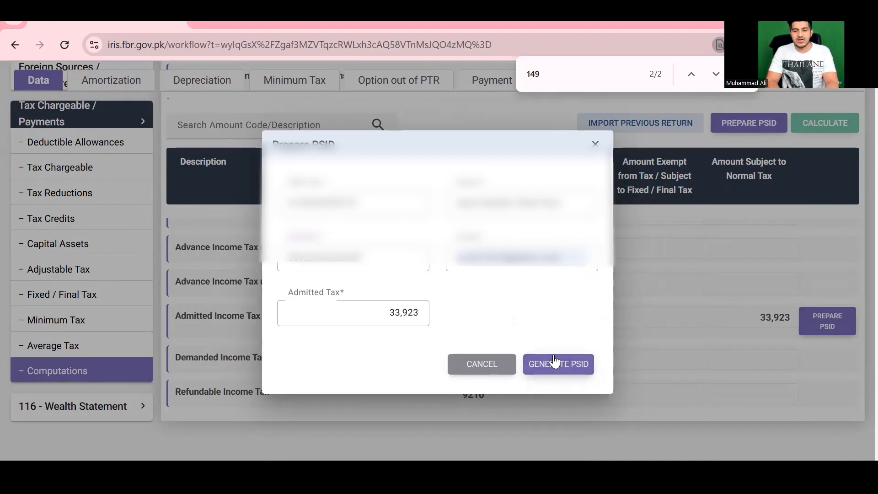
{"action": "left_click_drag", "start_coordinate": [439, 349], "coordinate": [502, 352]}
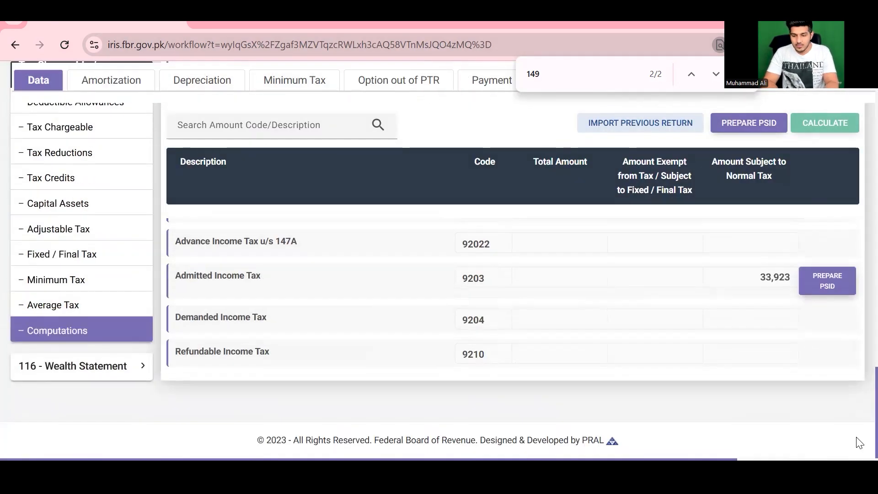
Step: Open the return's payments section and save the return as a draft
{"action": "scroll", "coordinate": [857, 411], "scroll_direction": "up", "scroll_amount": 10}
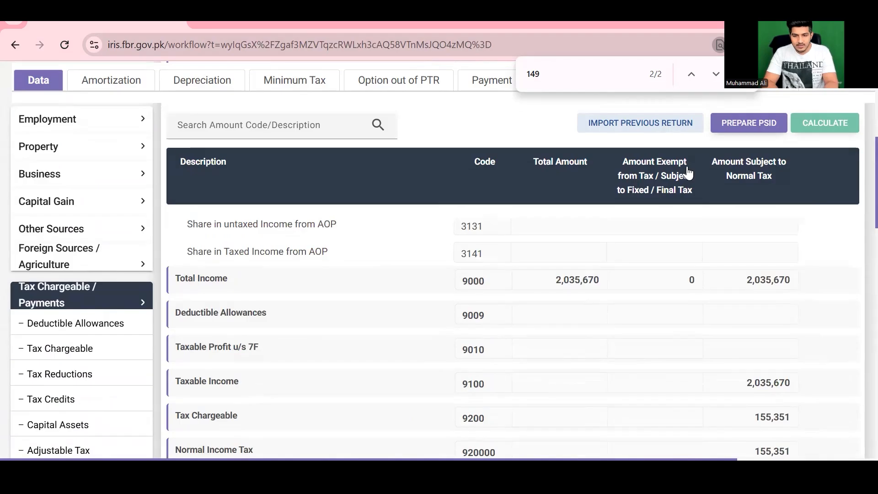
{"action": "scroll", "coordinate": [856, 132], "scroll_direction": "up", "scroll_amount": 3}
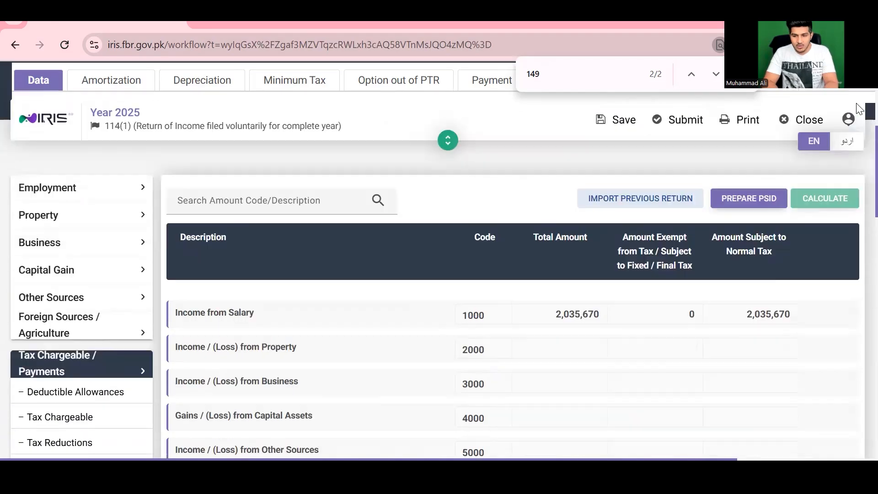
{"action": "scroll", "coordinate": [510, 182], "scroll_direction": "up", "scroll_amount": 2}
{"action": "left_click", "coordinate": [507, 181]}
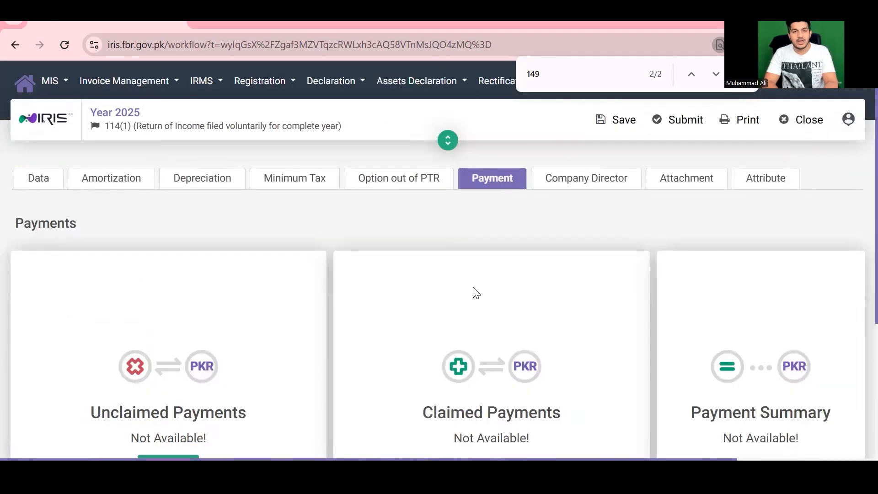
{"action": "left_click", "coordinate": [608, 134]}
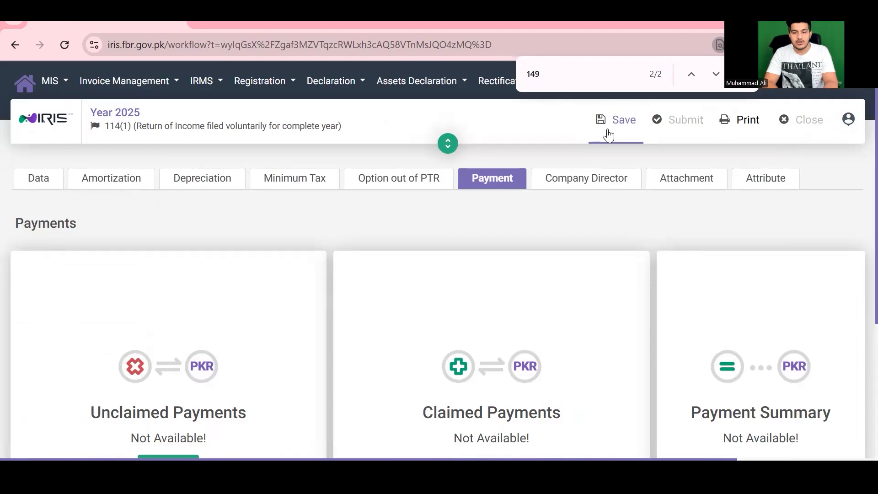
Step: Show the Adjustable Tax table with 121,428 collected on 2,046,620
{"action": "left_click", "coordinate": [50, 179]}
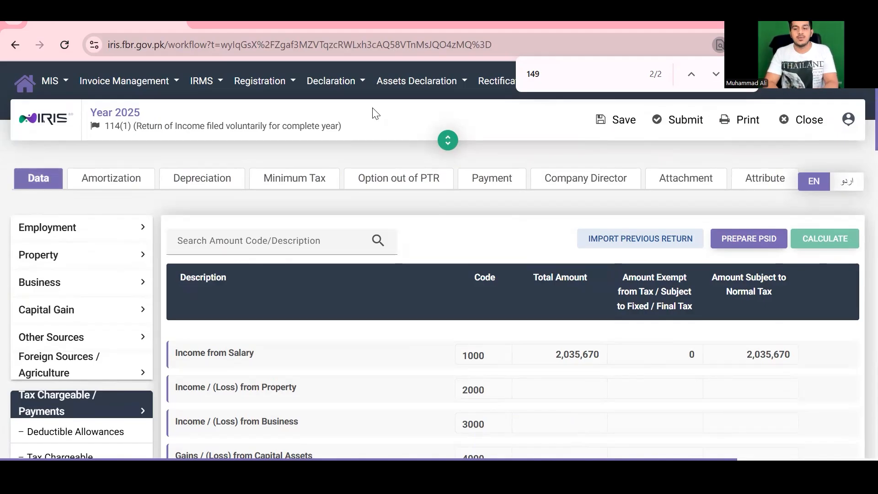
{"action": "scroll", "coordinate": [855, 320], "scroll_direction": "down", "scroll_amount": 15}
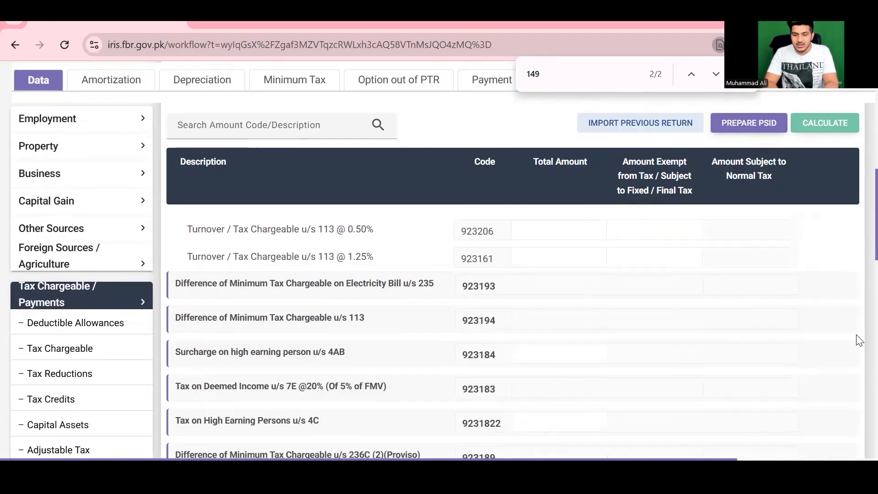
{"action": "scroll", "coordinate": [858, 375], "scroll_direction": "down", "scroll_amount": 4}
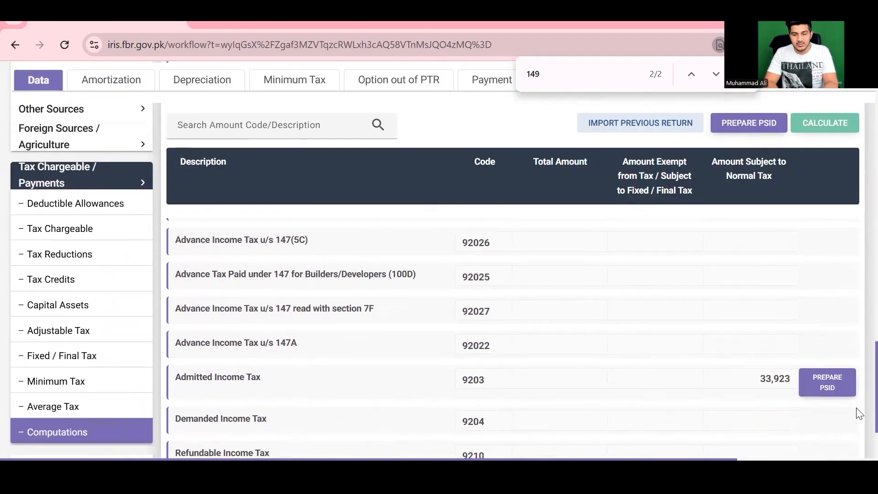
{"action": "left_click", "coordinate": [96, 335]}
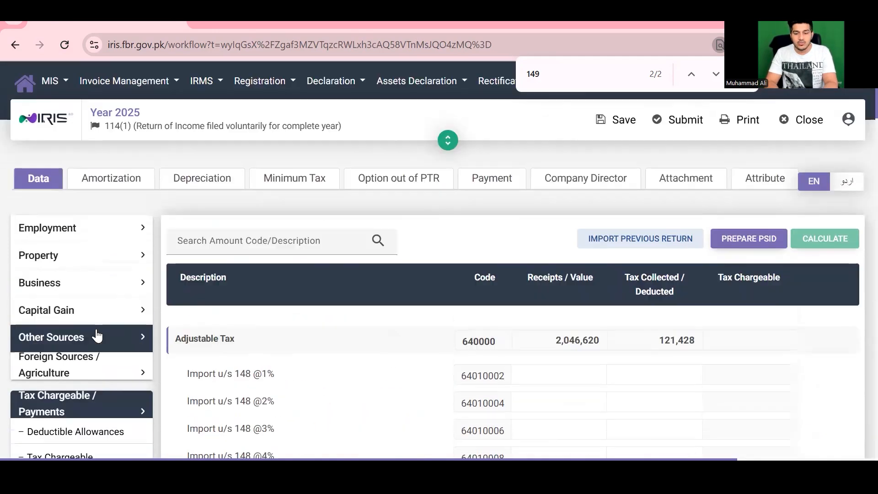
Step: Cancel the stray edit in C22 and copy the 155,351 liability from C21
{"action": "key", "text": "alt+Tab"}
{"action": "key", "text": "Up"}
{"action": "key", "text": "Up"}
{"action": "key", "text": "Down"}
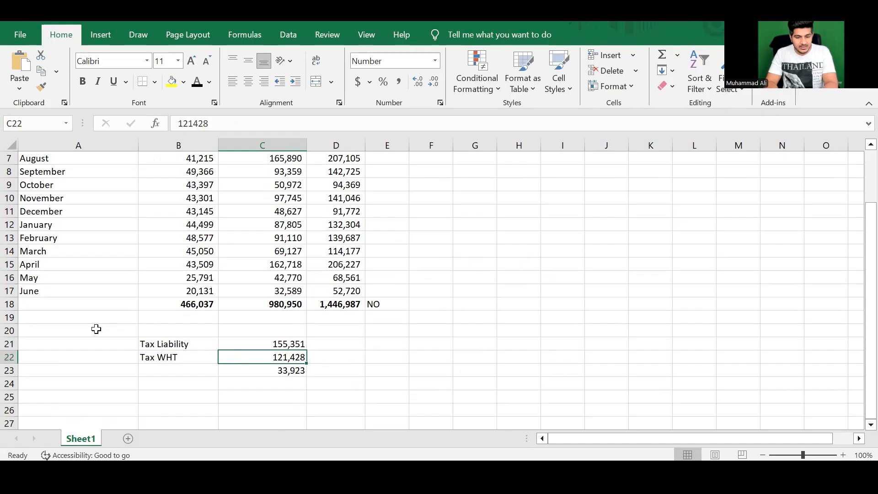
{"action": "type", "text": "1"}
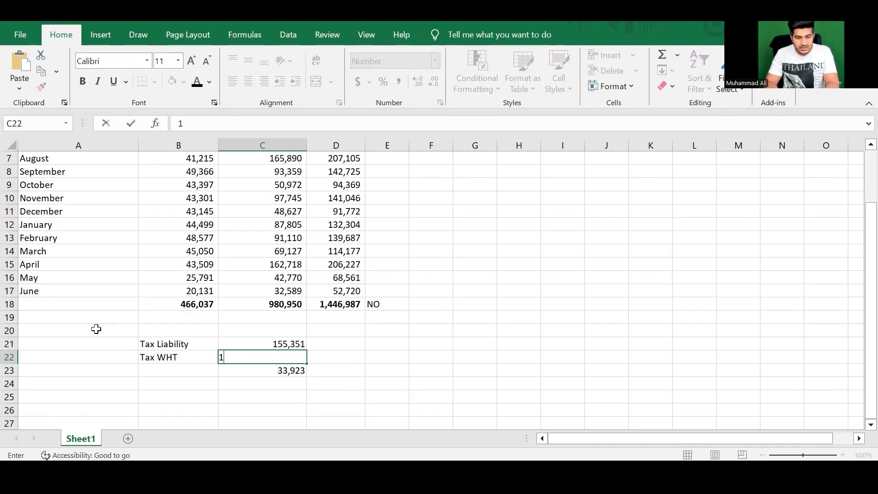
{"action": "key", "text": "Escape"}
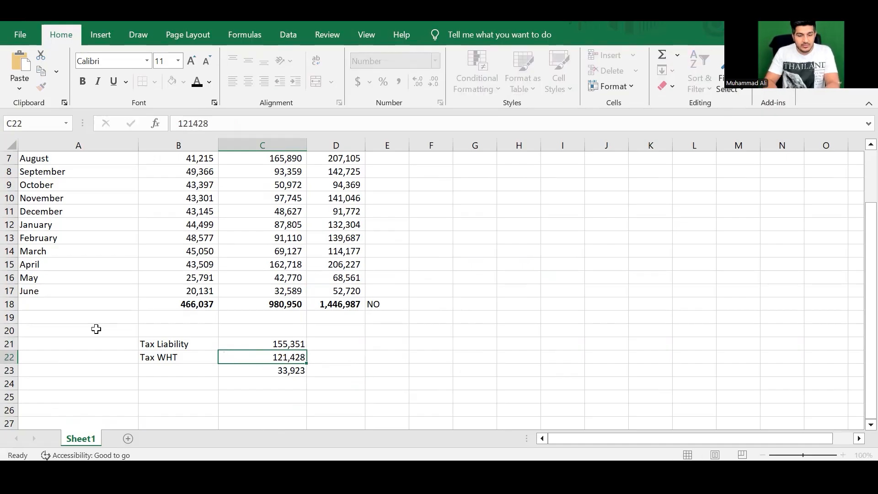
{"action": "key", "text": "Up"}
{"action": "key", "text": "ctrl+c"}
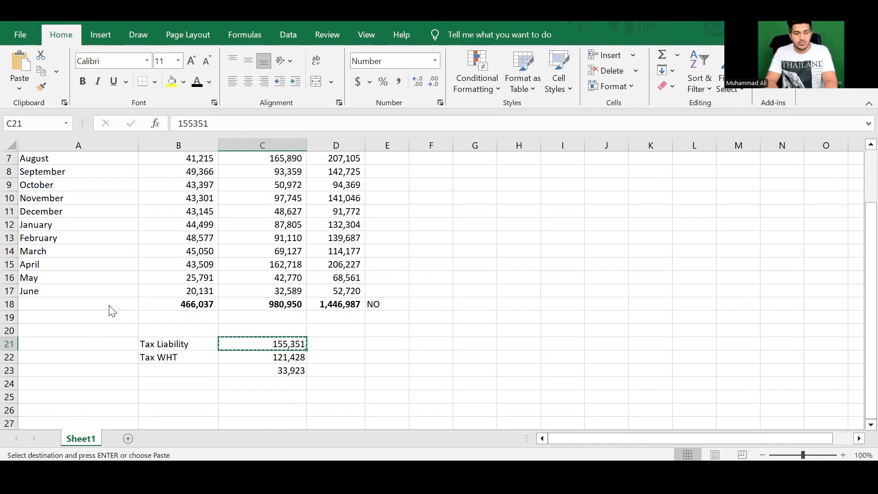
{"action": "key", "text": "alt+Tab"}
Step: Enter 155,351 as tax collected on the 2,035,670 salary u/s 149, replacing 120,000, and recalculate
{"action": "scroll", "coordinate": [855, 133], "scroll_direction": "down", "scroll_amount": 8}
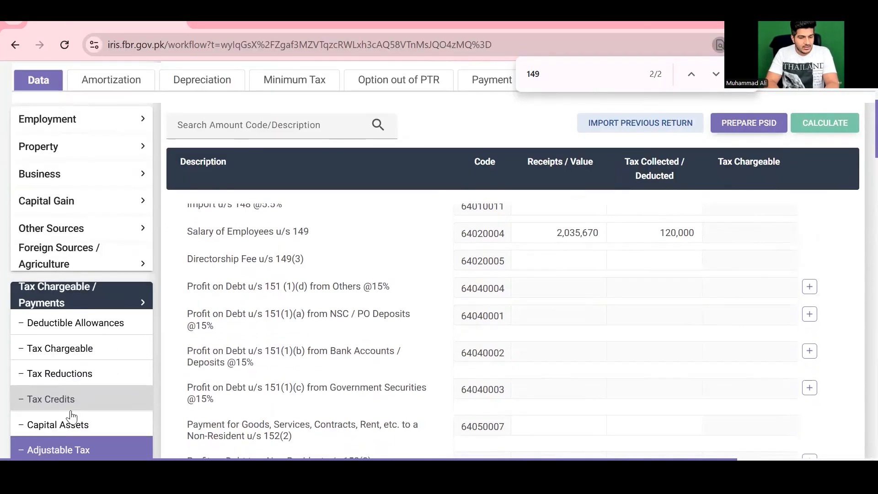
{"action": "left_click", "coordinate": [89, 450]}
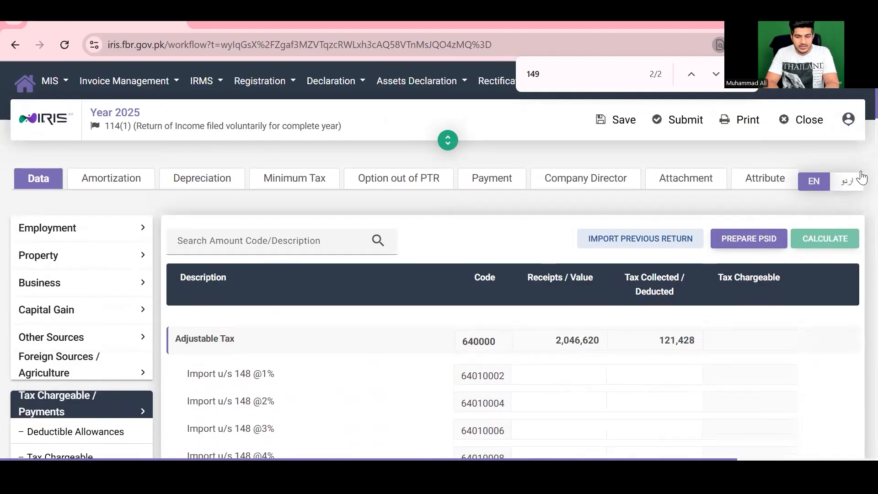
{"action": "scroll", "coordinate": [856, 212], "scroll_direction": "down", "scroll_amount": 15}
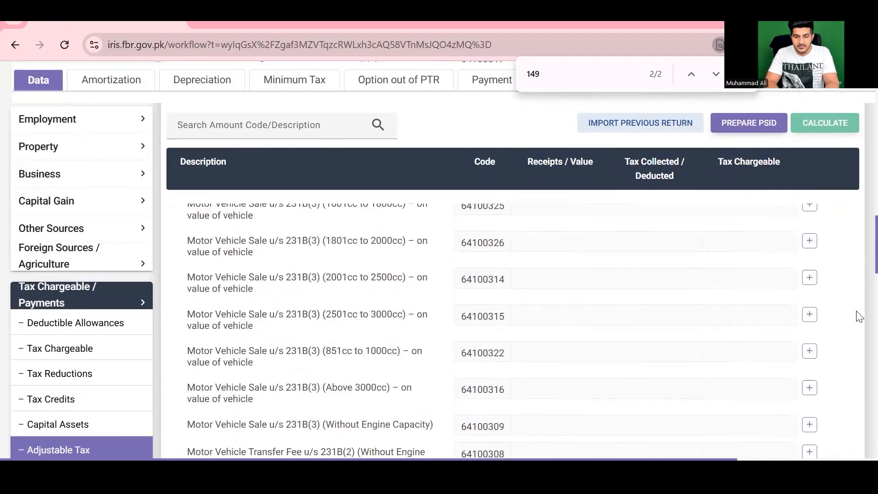
{"action": "scroll", "coordinate": [856, 364], "scroll_direction": "down", "scroll_amount": 5}
{"action": "scroll", "coordinate": [857, 358], "scroll_direction": "up", "scroll_amount": 15}
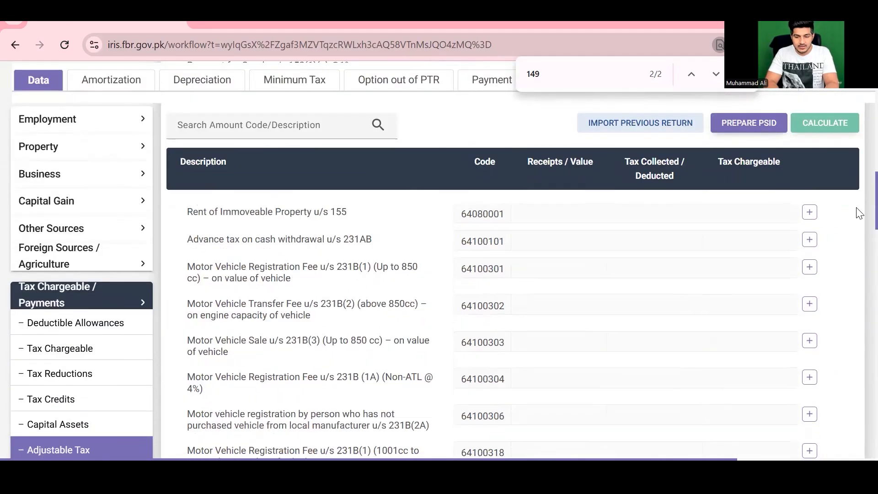
{"action": "scroll", "coordinate": [858, 197], "scroll_direction": "up", "scroll_amount": 10}
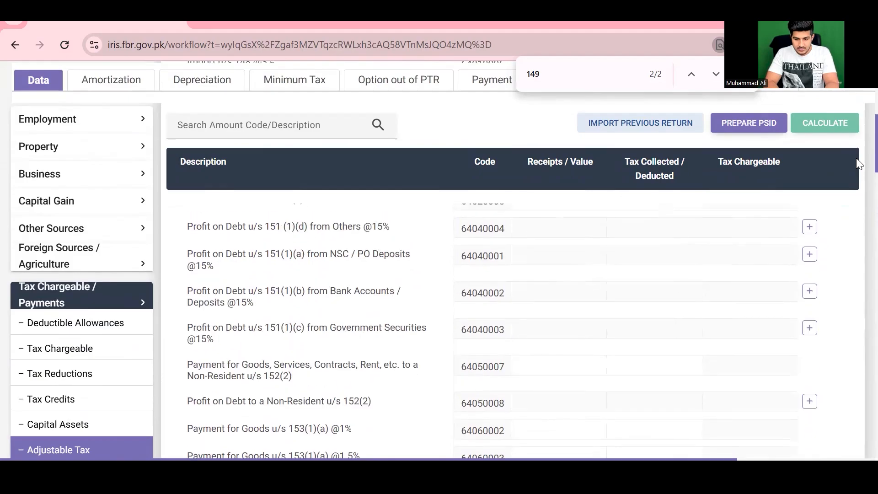
{"action": "double_click", "coordinate": [681, 302]}
{"action": "type", "text": "155351"}
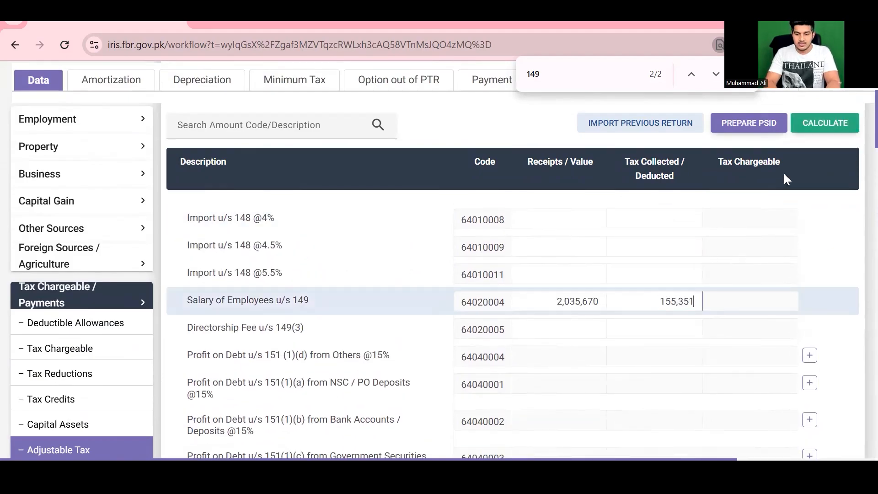
{"action": "left_click", "coordinate": [808, 131]}
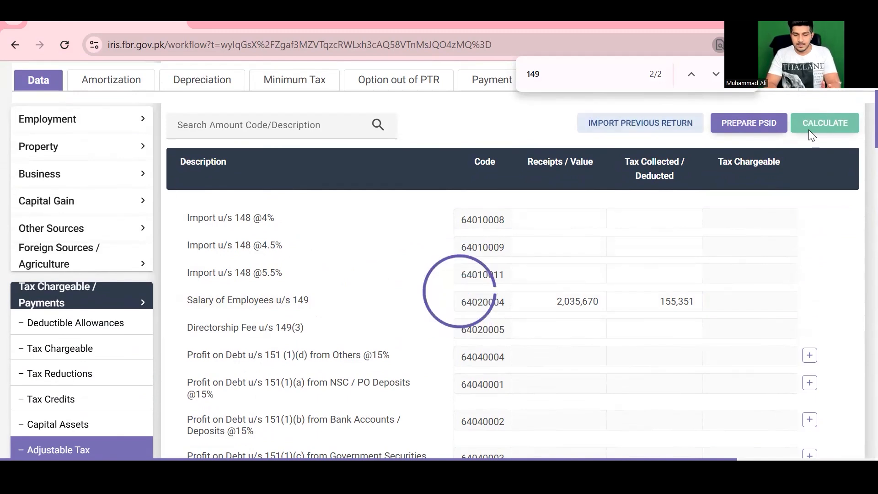
{"action": "scroll", "coordinate": [856, 372], "scroll_direction": "down", "scroll_amount": 15}
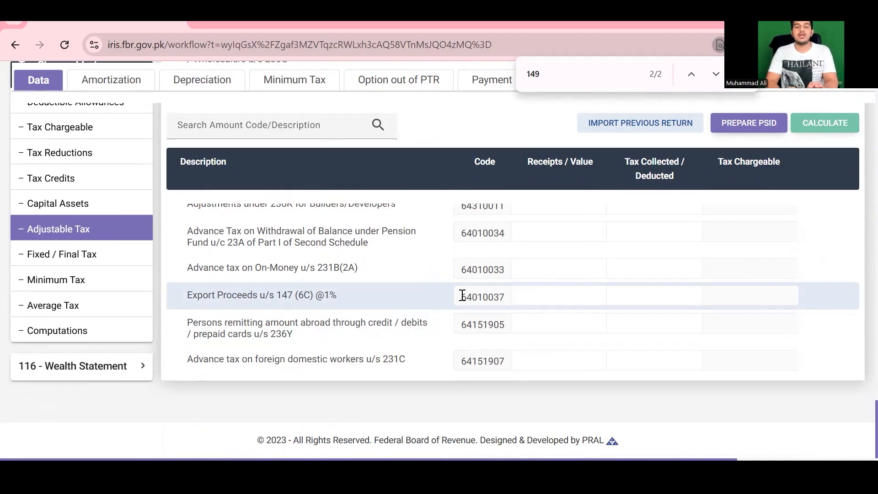
Step: Open the Reconciliation of Net Assets table under 116 - Wealth Statement
{"action": "left_click", "coordinate": [95, 365]}
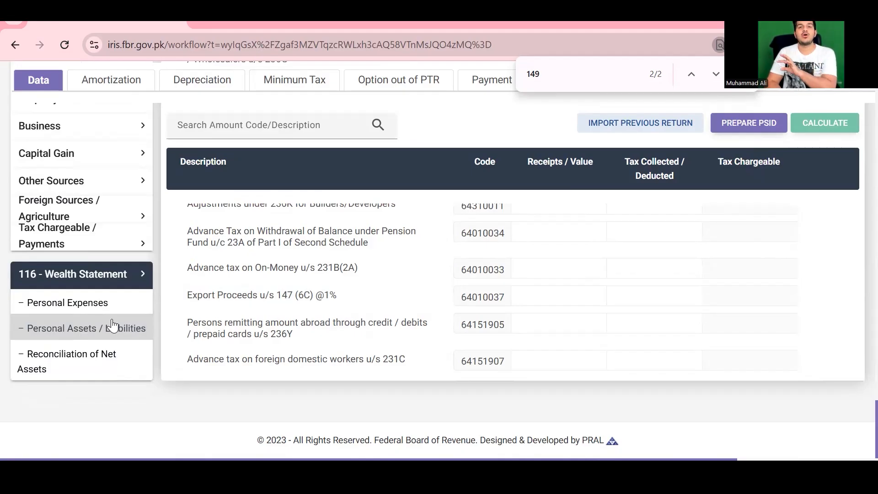
{"action": "left_click", "coordinate": [89, 361]}
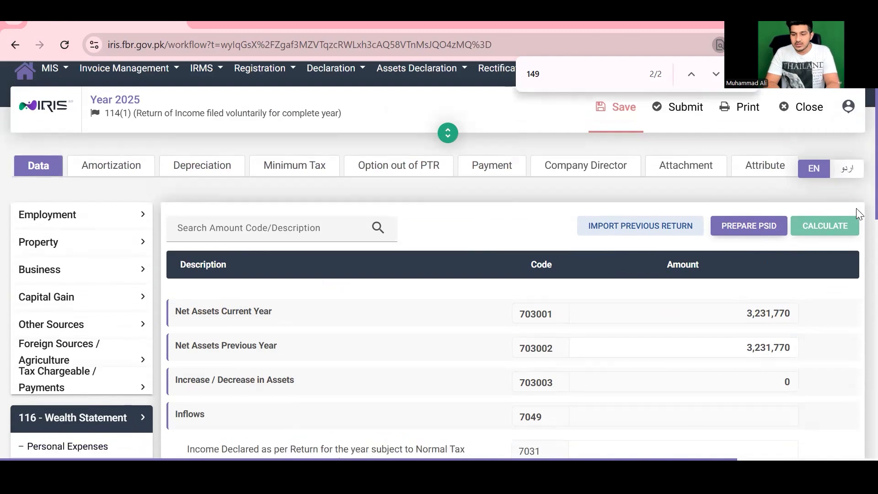
{"action": "scroll", "coordinate": [856, 207], "scroll_direction": "down", "scroll_amount": 2}
{"action": "left_click_drag", "start_coordinate": [740, 270], "coordinate": [806, 272]}
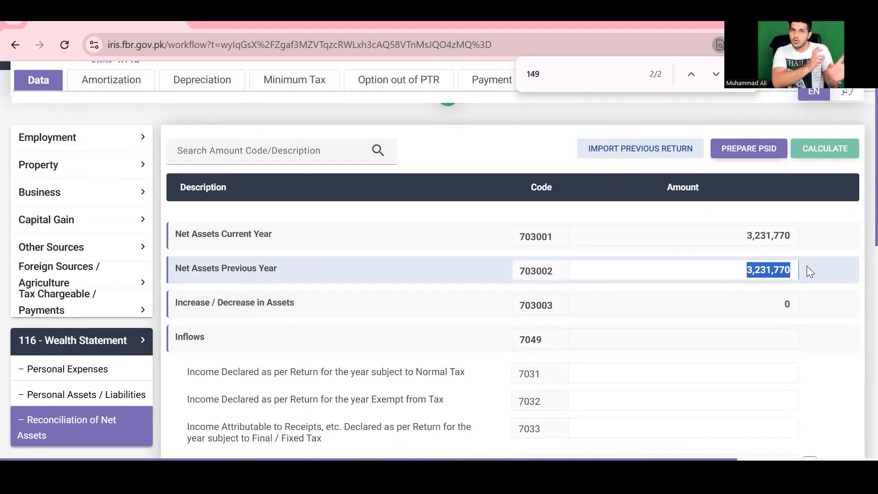
{"action": "scroll", "coordinate": [857, 222], "scroll_direction": "down", "scroll_amount": 1}
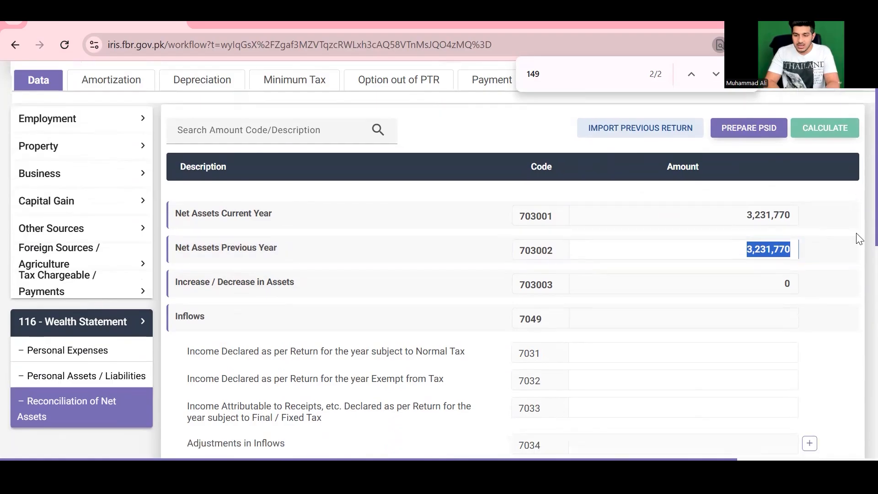
Step: Check the salary certificate and start typing the salary income into the 7031 amount field
{"action": "left_click", "coordinate": [700, 328]}
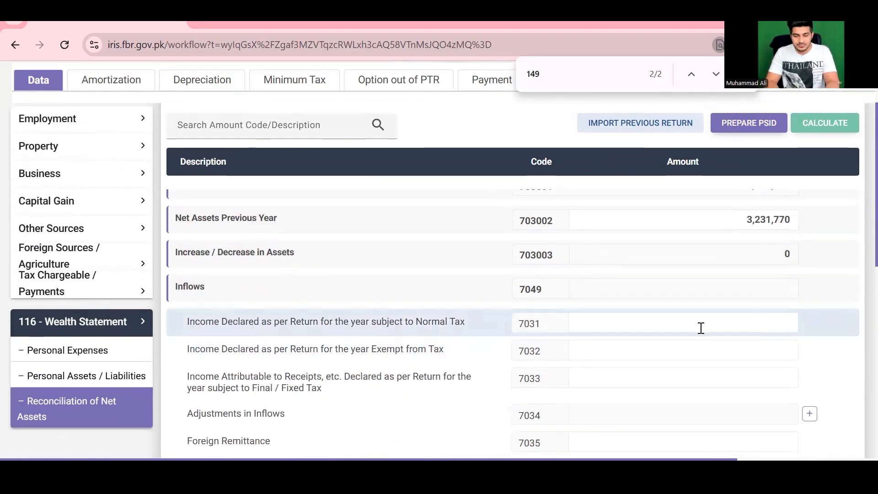
{"action": "key", "text": "alt+Tab"}
{"action": "key", "text": "Tab"}
{"action": "key", "text": "Tab"}
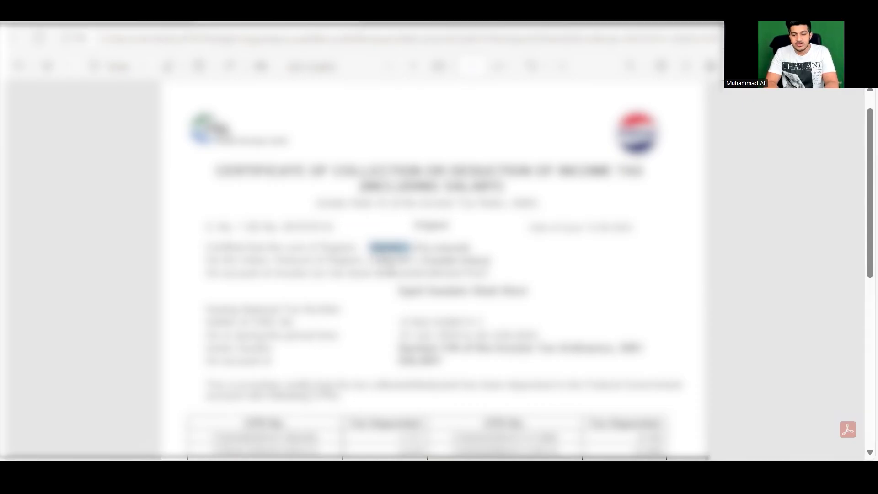
{"action": "key", "text": "alt+Tab"}
{"action": "type", "text": "3"}
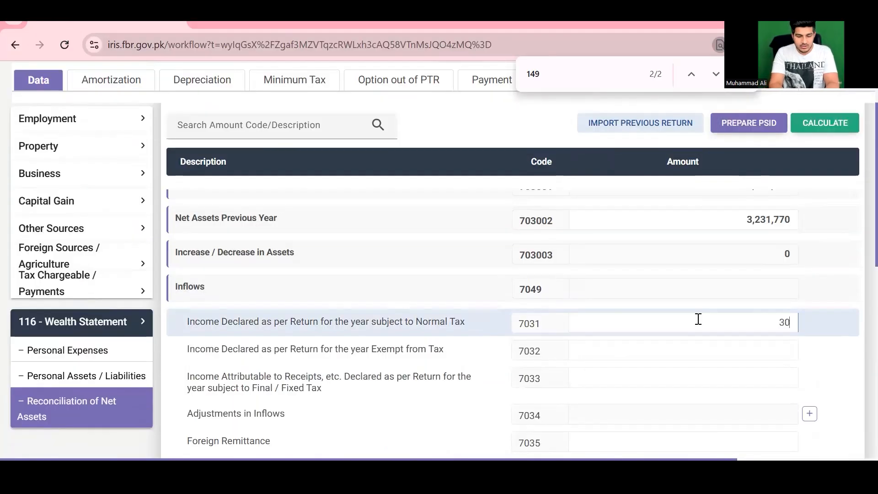
{"action": "type", "text": "0356"}
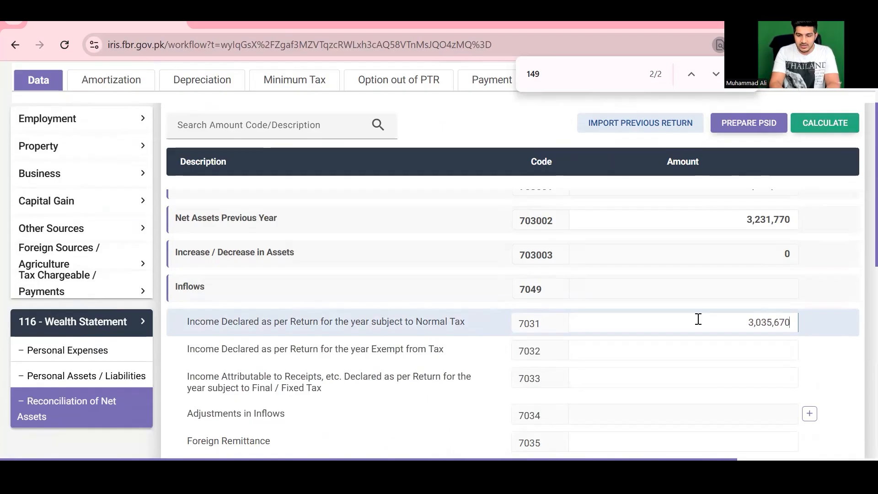
{"action": "type", "text": "70"}
{"action": "key", "text": "BackSpace"}
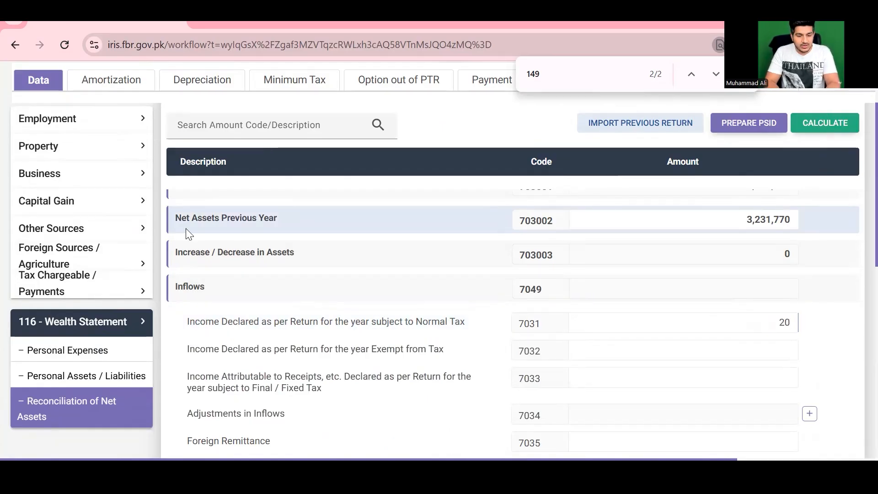
{"action": "left_click", "coordinate": [62, 299]}
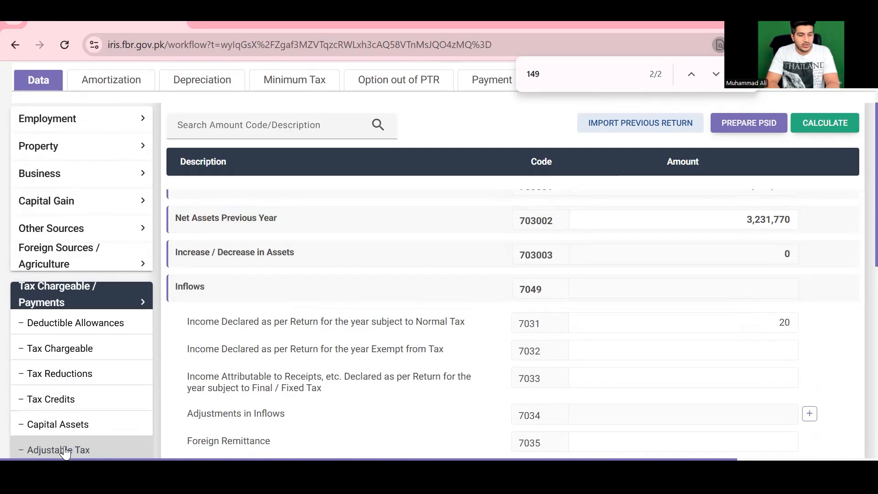
Step: Review Adjustable Tax and Computations, confirming the 2,035,670 salary income is subject to normal tax
{"action": "left_click", "coordinate": [65, 450]}
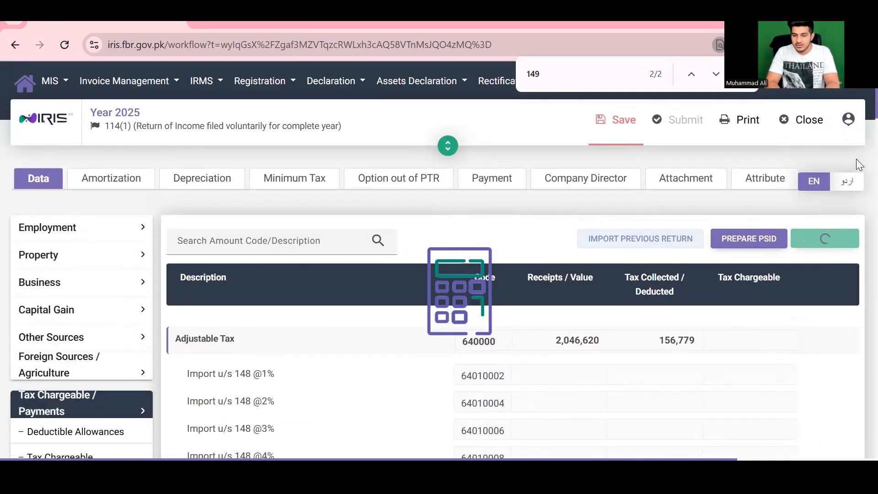
{"action": "scroll", "coordinate": [860, 180], "scroll_direction": "down", "scroll_amount": 3}
{"action": "scroll", "coordinate": [858, 180], "scroll_direction": "down", "scroll_amount": 20}
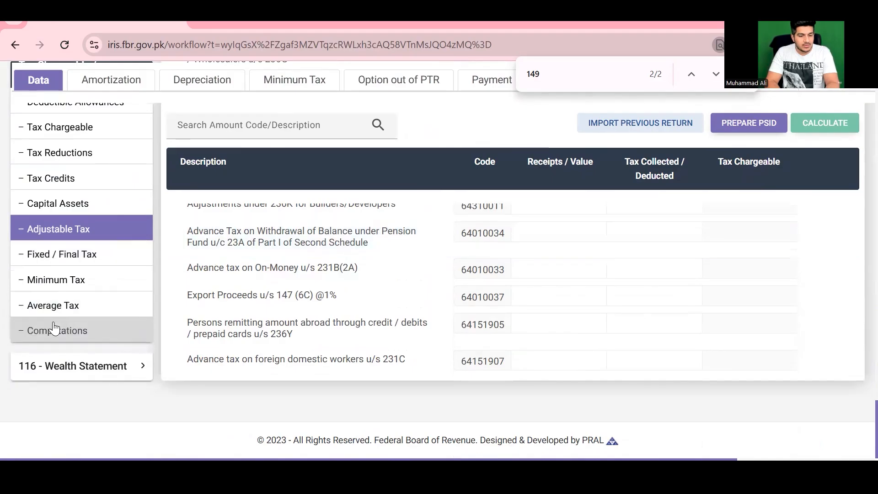
{"action": "left_click", "coordinate": [54, 328]}
{"action": "scroll", "coordinate": [771, 179], "scroll_direction": "up", "scroll_amount": 5}
{"action": "scroll", "coordinate": [855, 133], "scroll_direction": "down", "scroll_amount": 2}
{"action": "scroll", "coordinate": [858, 172], "scroll_direction": "down", "scroll_amount": 1}
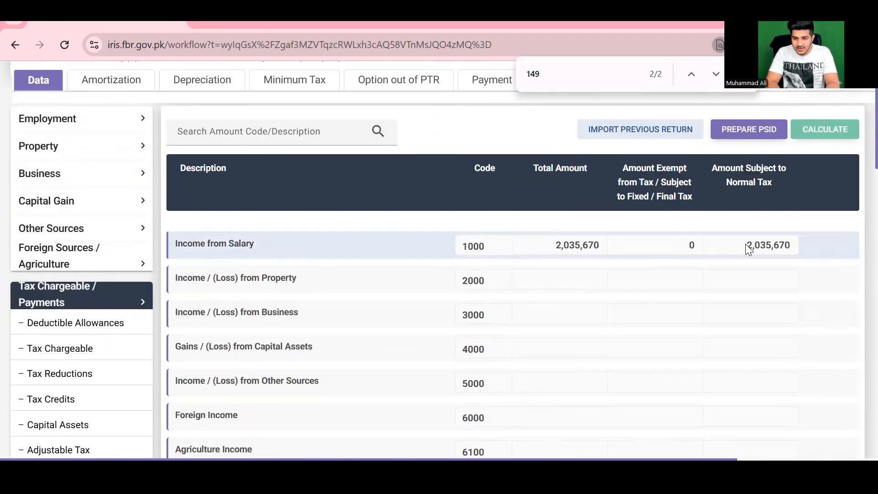
{"action": "left_click_drag", "start_coordinate": [746, 245], "coordinate": [790, 246]}
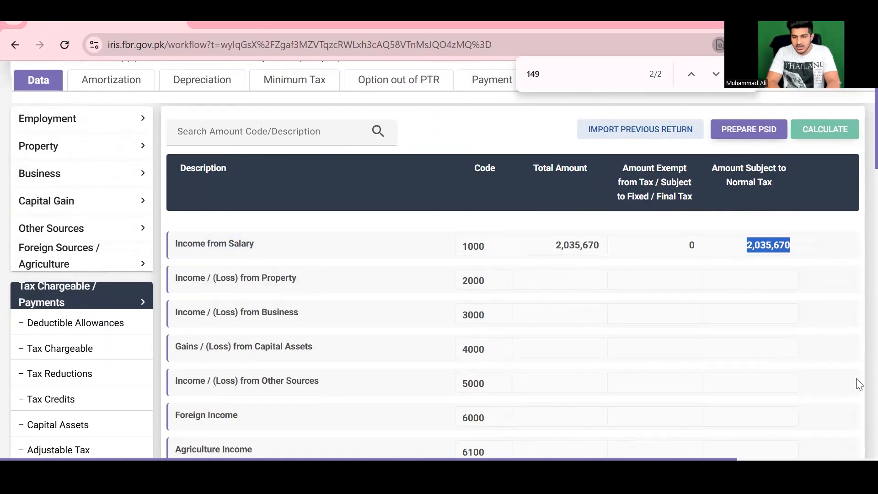
{"action": "scroll", "coordinate": [857, 382], "scroll_direction": "down", "scroll_amount": 10}
Step: Replace the 20 in the 7031 income amount with 2,035,670 and recalculate
{"action": "left_click", "coordinate": [71, 367]}
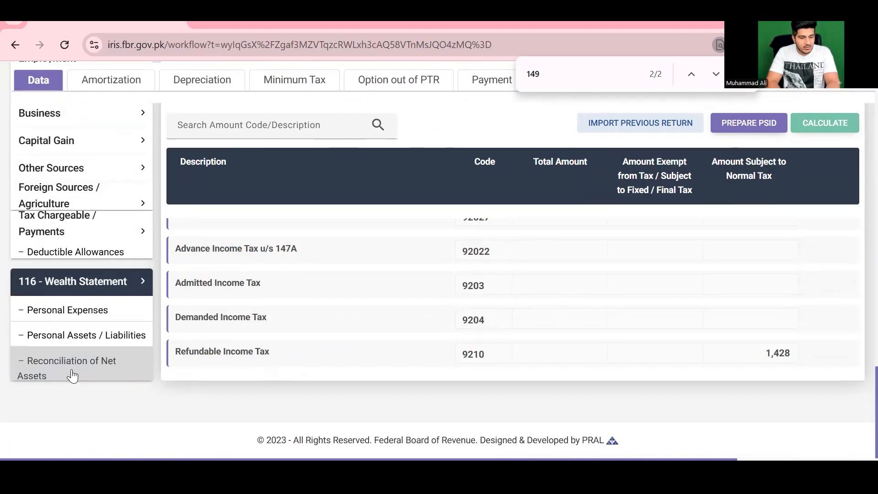
{"action": "left_click", "coordinate": [72, 367]}
{"action": "scroll", "coordinate": [856, 163], "scroll_direction": "down", "scroll_amount": 3}
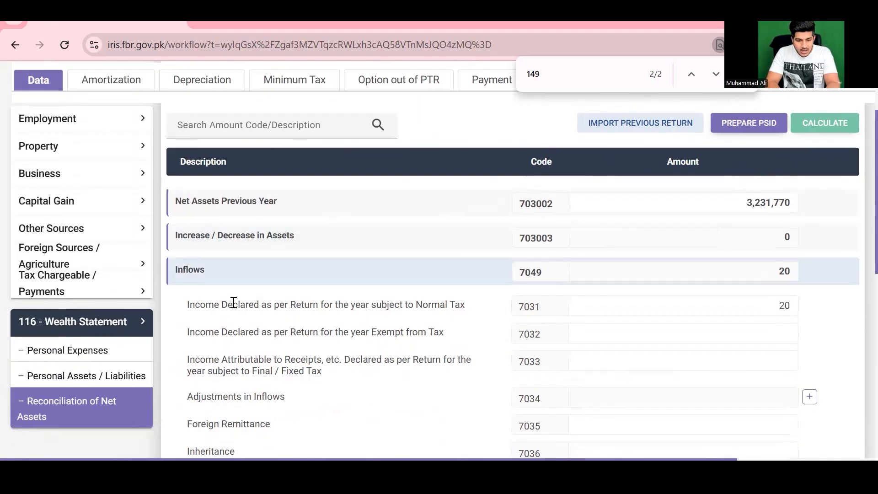
{"action": "left_click_drag", "start_coordinate": [188, 307], "coordinate": [467, 306]}
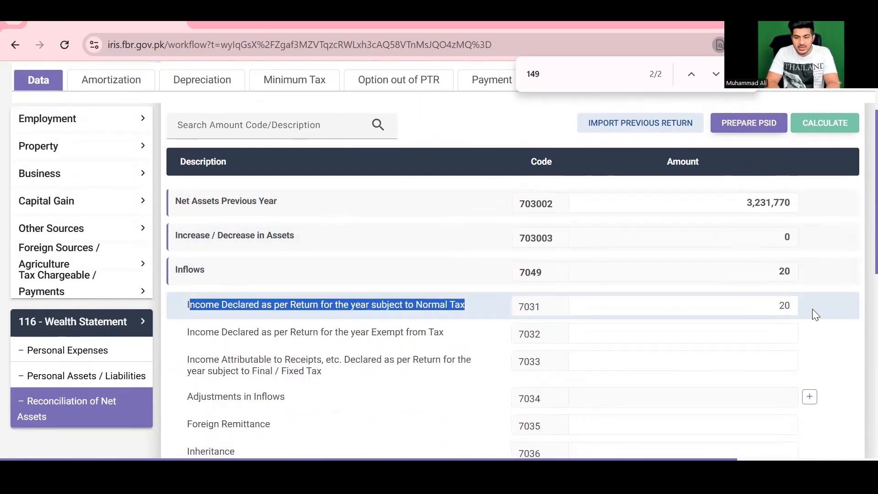
{"action": "double_click", "coordinate": [796, 305]}
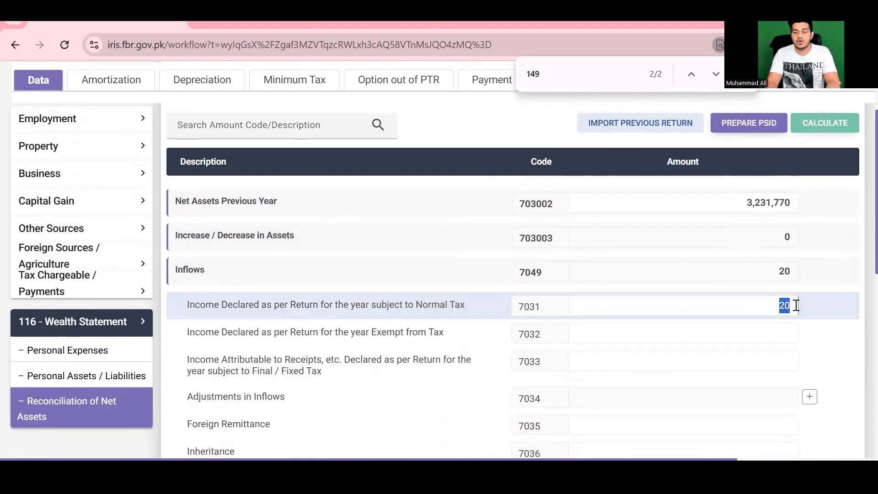
{"action": "type", "text": "2035670"}
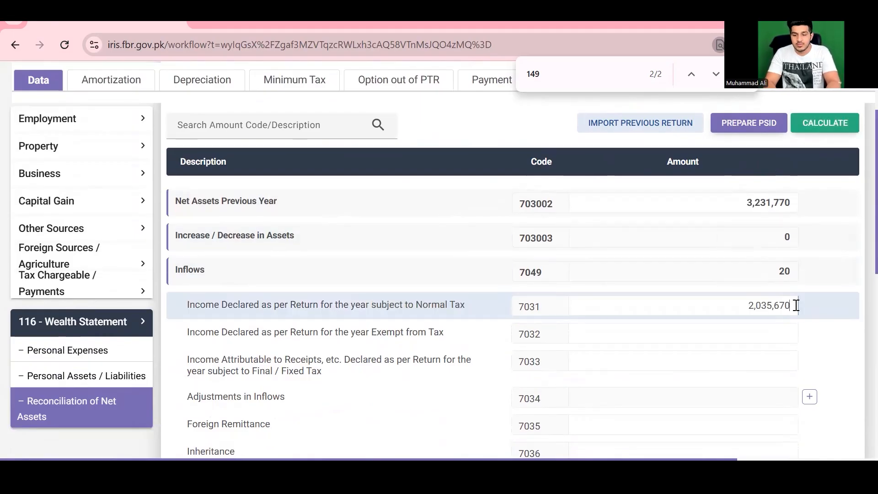
{"action": "left_click", "coordinate": [812, 130]}
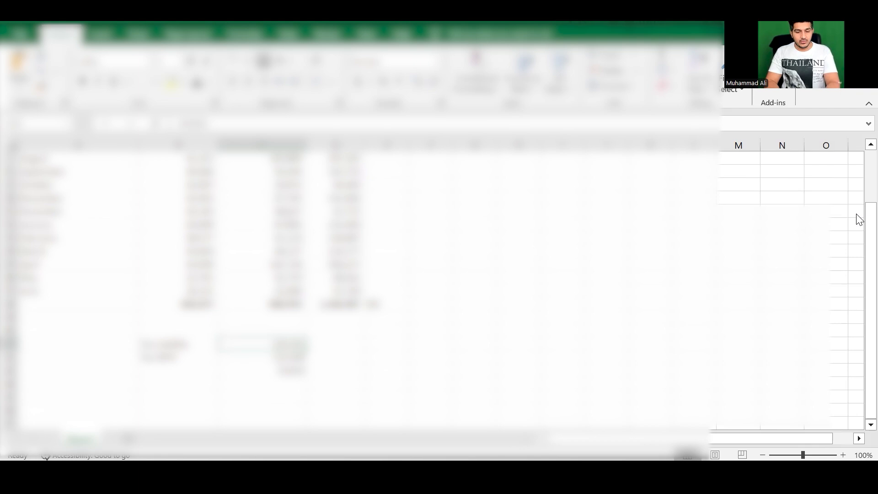
Step: Enter 1248 in cell D21
{"action": "key", "text": "Down"}
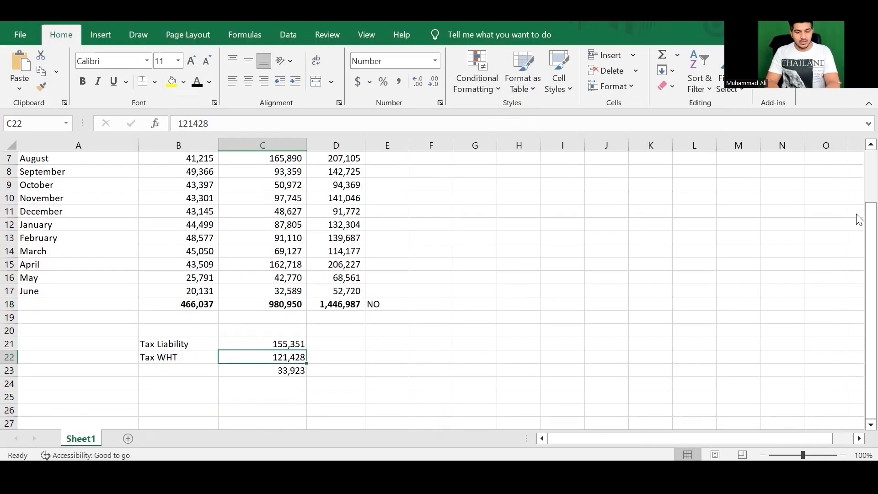
{"action": "key", "text": "Up"}
{"action": "key", "text": "Right"}
{"action": "type", "text": "12"}
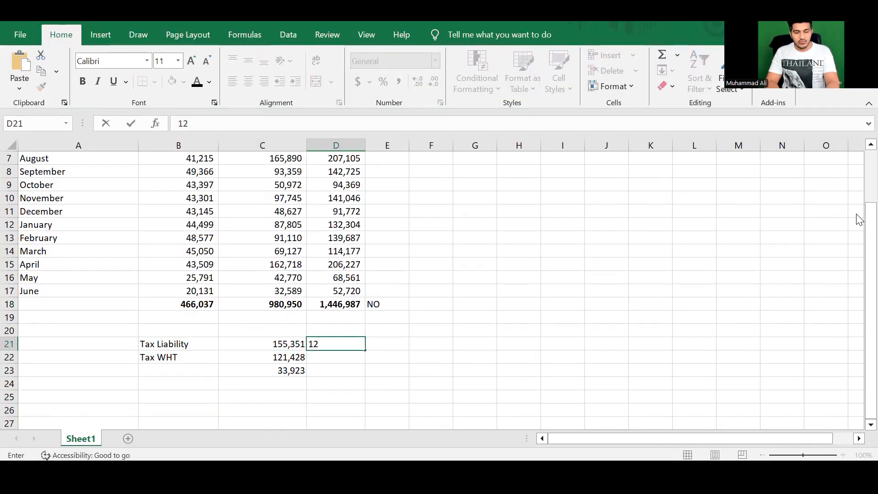
{"action": "type", "text": "48"}
{"action": "key", "text": "Return"}
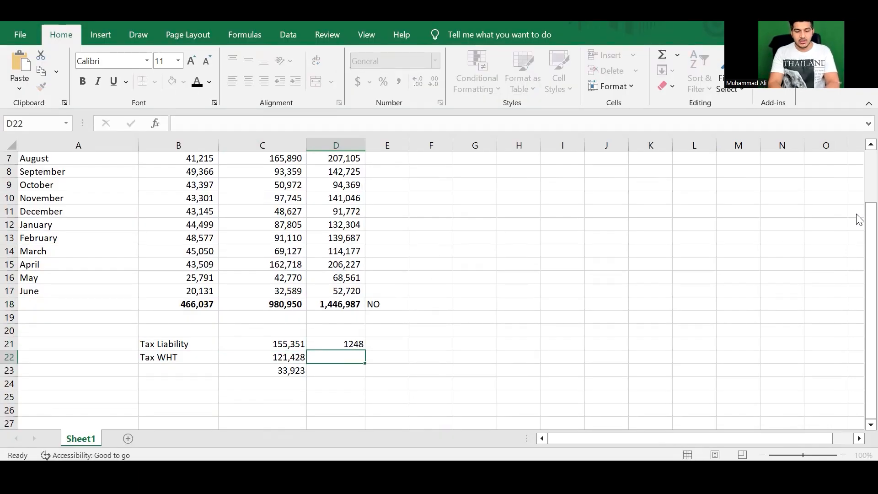
Step: Put the formula =C21+D21 in E21 and copy its total
{"action": "key", "text": "Up"}
{"action": "key", "text": "Right"}
{"action": "type", "text": "="}
{"action": "key", "text": "Left"}
{"action": "key", "text": "Left"}
{"action": "type", "text": "+"}
{"action": "key", "text": "Right"}
{"action": "key", "text": "Return"}
{"action": "key", "text": "Up"}
{"action": "key", "text": "ctrl+c"}
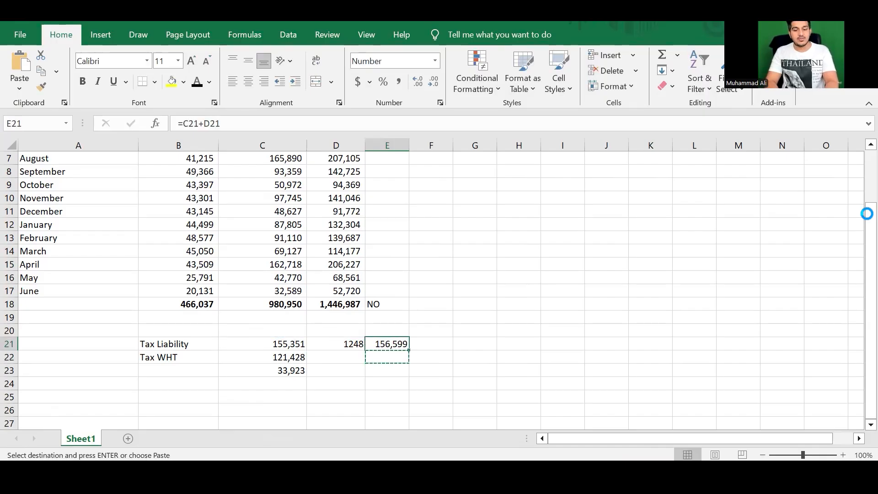
Step: After checking the certificate, clear the old tax workings in A21:E24
{"action": "key", "text": "alt+Tab"}
{"action": "key", "text": "Down"}
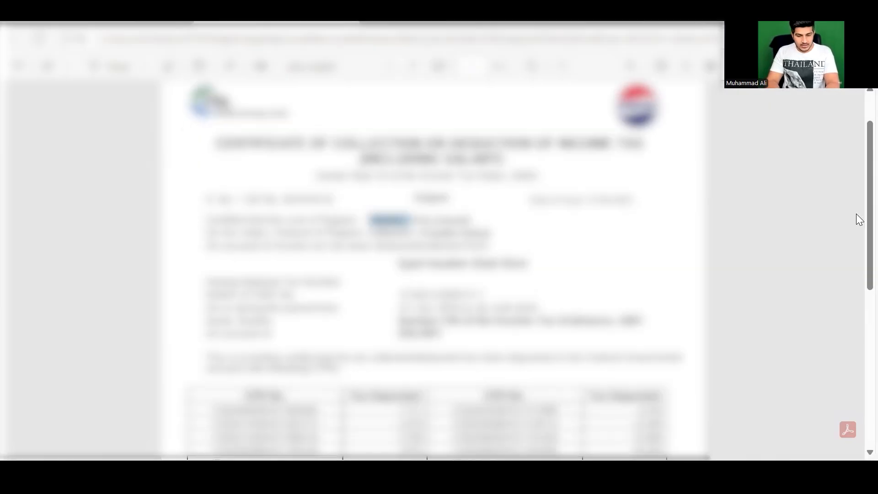
{"action": "key", "text": "alt+Tab"}
{"action": "key", "text": "Left"}
{"action": "key", "text": "Left"}
{"action": "key", "text": "Left"}
{"action": "key", "text": "Left"}
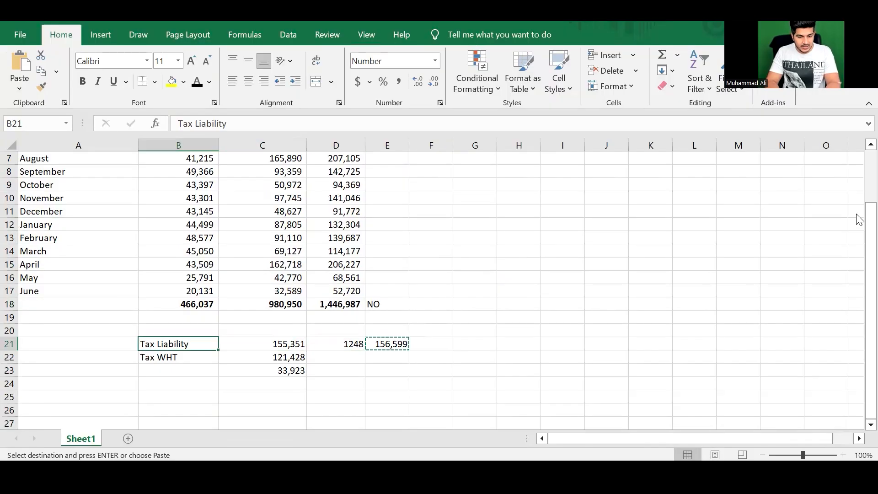
{"action": "key", "text": "shift+Right"}
{"action": "key", "text": "shift+Right"}
{"action": "key", "text": "shift+Right"}
{"action": "key", "text": "shift+Right"}
{"action": "key", "text": "shift+Down"}
{"action": "key", "text": "shift+Down"}
{"action": "key", "text": "shift+Down"}
{"action": "key", "text": "Delete"}
Step: Type the label 'Salary' in B21
{"action": "key", "text": "Right"}
{"action": "type", "text": "S"}
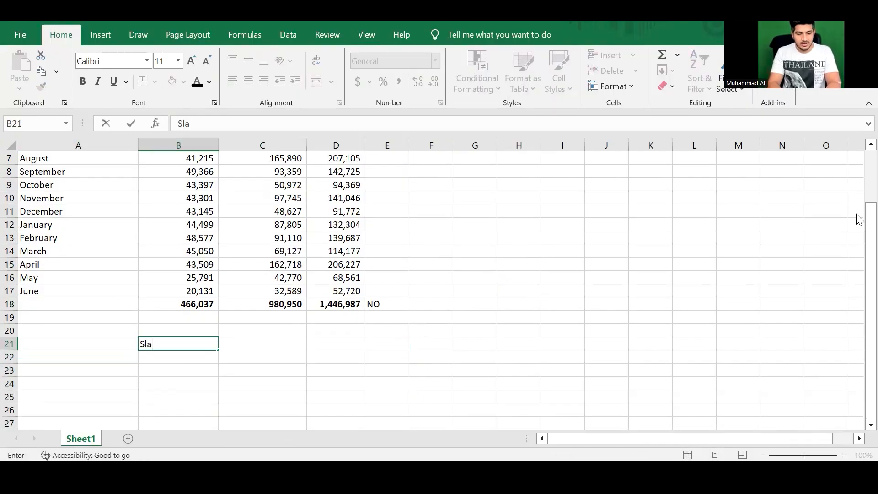
{"action": "type", "text": "alka"}
{"action": "key", "text": "BackSpace"}
{"action": "key", "text": "BackSpace"}
{"action": "type", "text": "ary"}
{"action": "key", "text": "Return"}
{"action": "key", "text": "Up"}
{"action": "key", "text": "Right"}
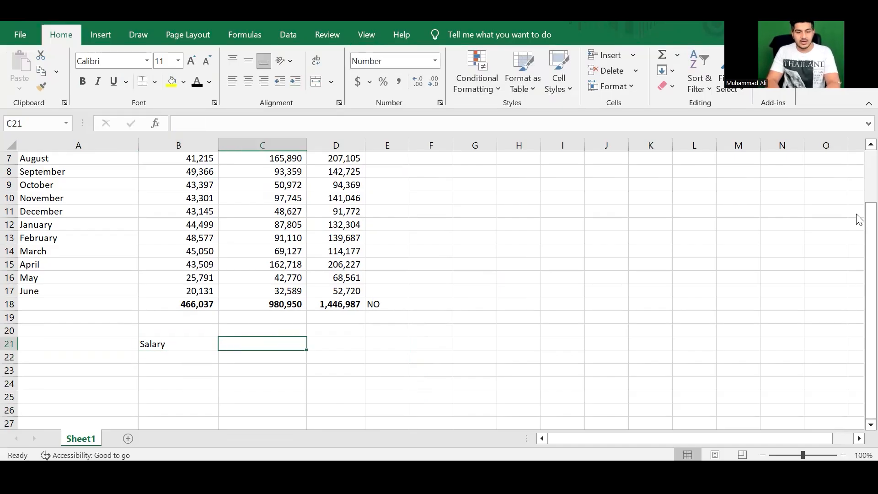
Step: Copy the 2,035,670 income amount from IRIS into C21
{"action": "key", "text": "alt+Tab"}
{"action": "key", "text": "alt+Tab"}
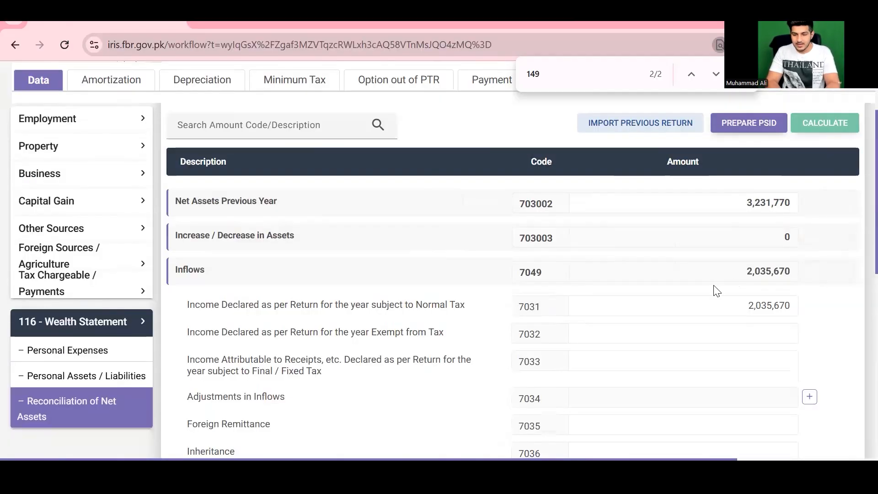
{"action": "left_click_drag", "start_coordinate": [743, 311], "coordinate": [814, 305]}
{"action": "key", "text": "alt+Tab"}
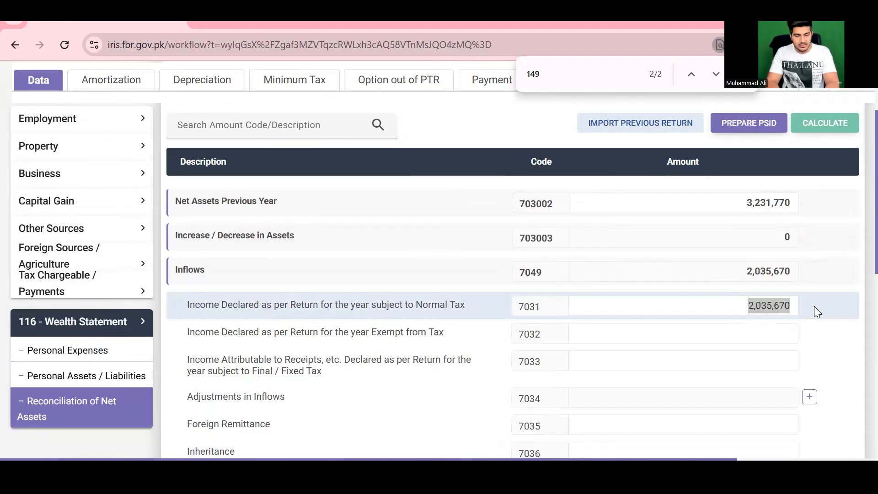
{"action": "key", "text": "ctrl+v"}
{"action": "key", "text": "Down"}
{"action": "key", "text": "Left"}
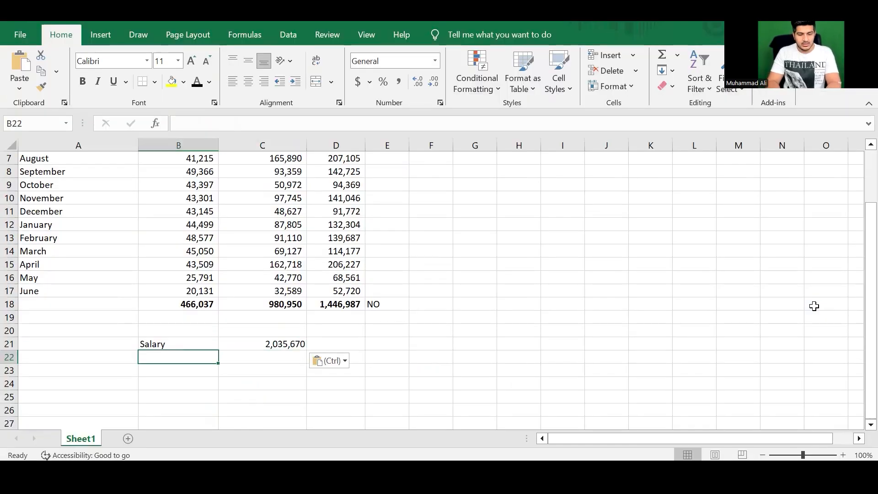
{"action": "key", "text": "Down"}
Step: Abandon the entry in B23 and change the B21 label to 'Salary Inflow'
{"action": "type", "text": "Pers"}
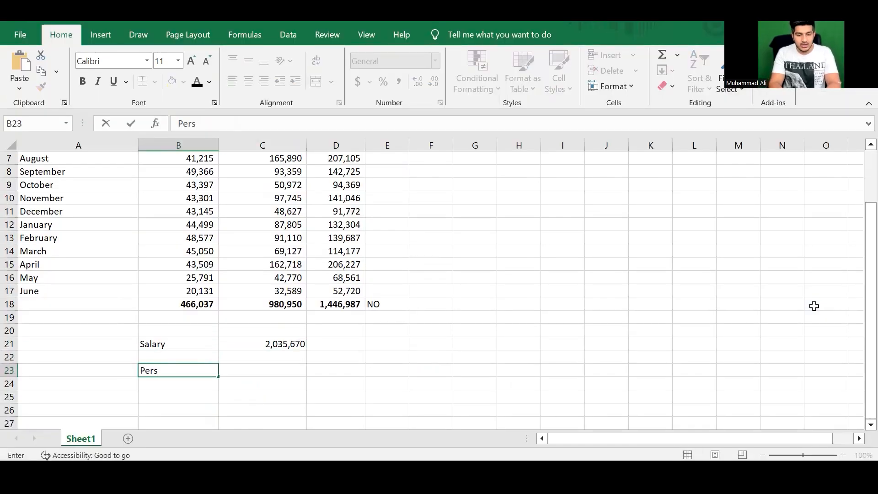
{"action": "key", "text": "Escape"}
{"action": "key", "text": "Up"}
{"action": "key", "text": "Up"}
{"action": "key", "text": "F2"}
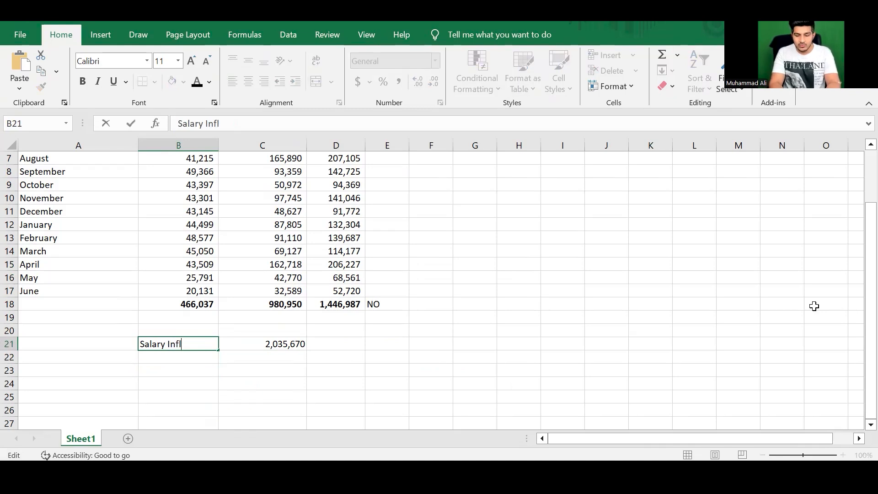
{"action": "key", "text": "Return"}
Step: Add the 'Less Expenses' label in B23
{"action": "key", "text": "Down"}
{"action": "key", "text": "Down"}
{"action": "key", "text": "Up"}
{"action": "type", "text": "Less"}
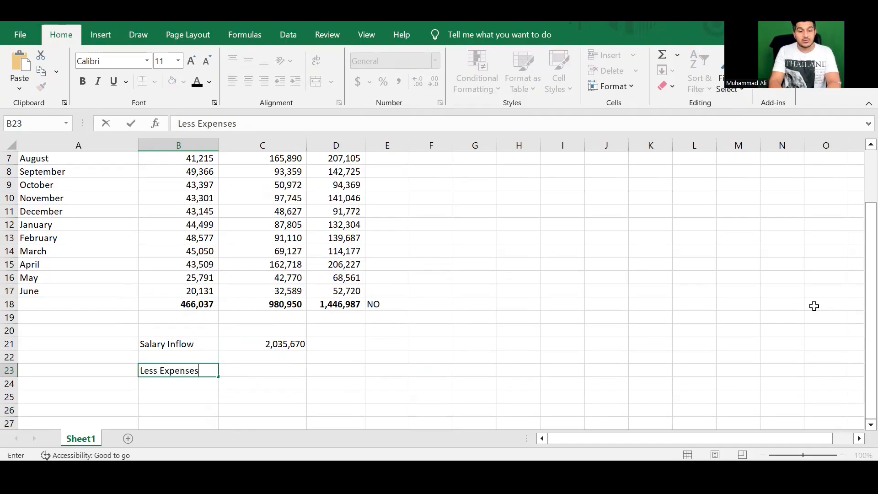
{"action": "key", "text": "Return"}
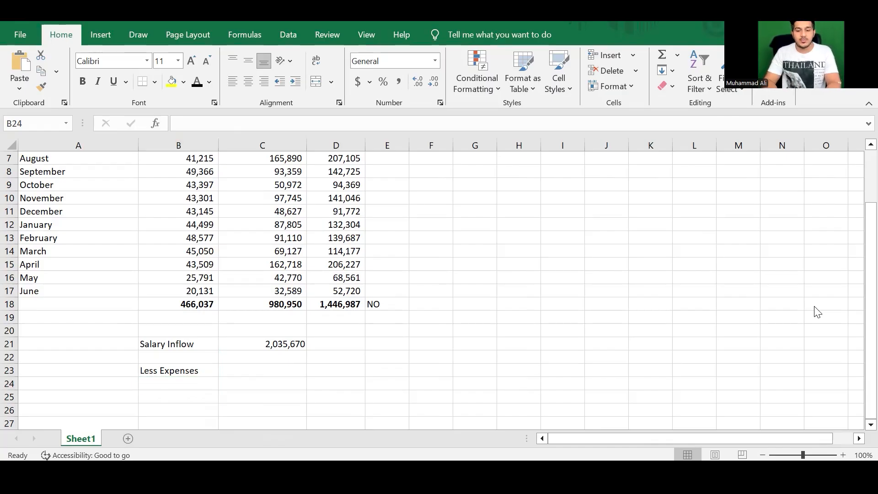
{"action": "key", "text": "alt+Tab"}
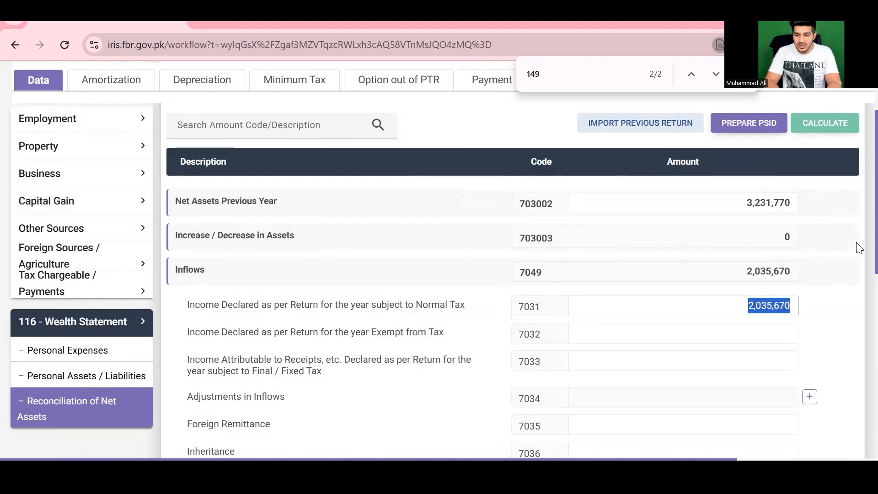
Step: Expand Tax Chargeable / Payments to find the withholding tax figure
{"action": "scroll", "coordinate": [856, 320], "scroll_direction": "down", "scroll_amount": 5}
{"action": "scroll", "coordinate": [857, 428], "scroll_direction": "down", "scroll_amount": 5}
{"action": "scroll", "coordinate": [856, 366], "scroll_direction": "up", "scroll_amount": 2}
{"action": "scroll", "coordinate": [856, 342], "scroll_direction": "down", "scroll_amount": 3}
{"action": "left_click", "coordinate": [76, 247]}
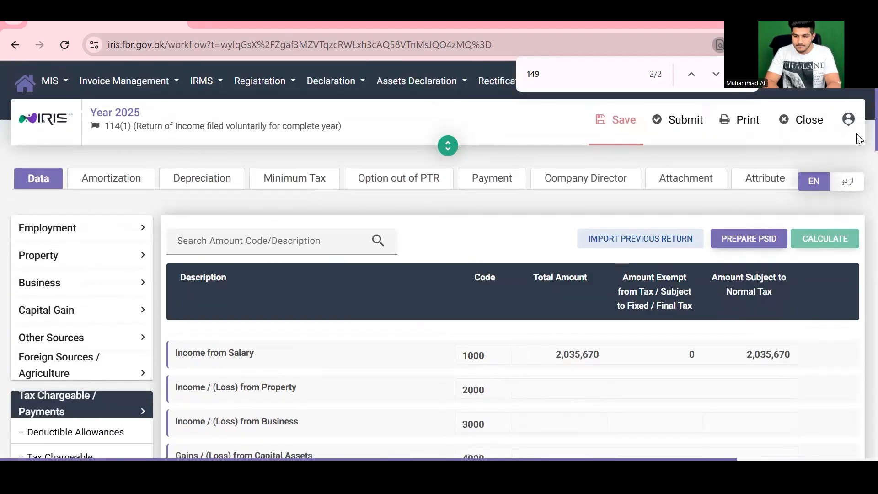
{"action": "left_click_drag", "start_coordinate": [856, 133], "coordinate": [856, 253]}
{"action": "scroll", "coordinate": [856, 243], "scroll_direction": "down", "scroll_amount": 3}
{"action": "scroll", "coordinate": [857, 231], "scroll_direction": "up", "scroll_amount": 1}
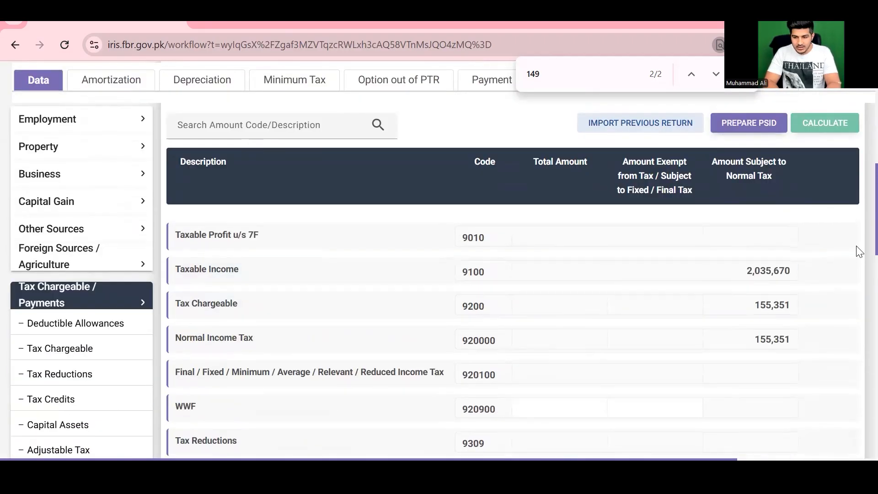
{"action": "scroll", "coordinate": [858, 251], "scroll_direction": "down", "scroll_amount": 10}
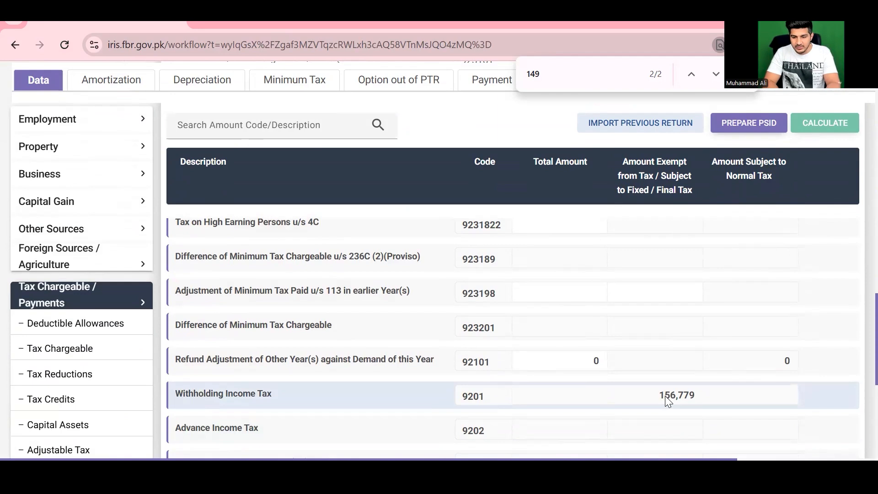
Step: Copy the 156,779 withholding tax into Excel cell C23
{"action": "left_click_drag", "start_coordinate": [657, 396], "coordinate": [715, 395]}
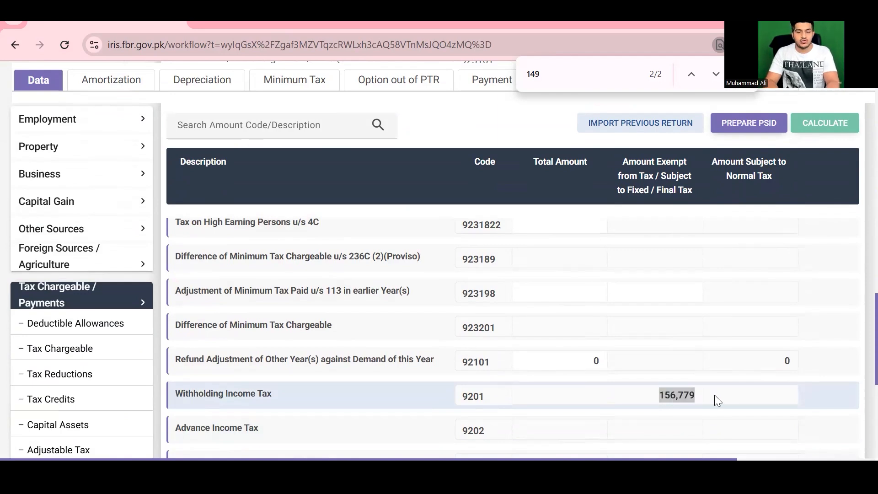
{"action": "key", "text": "ctrl+c"}
{"action": "key", "text": "alt+Tab"}
{"action": "key", "text": "Up"}
{"action": "key", "text": "Right"}
{"action": "key", "text": "ctrl+v"}
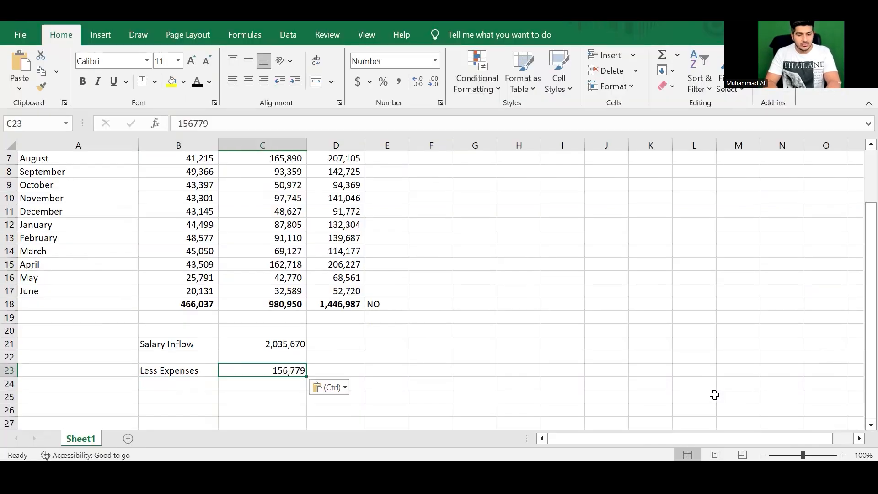
Step: Discard a half-typed label in B24 and expand 116 - Wealth Statement in IRIS
{"action": "key", "text": "Down"}
{"action": "key", "text": "Left"}
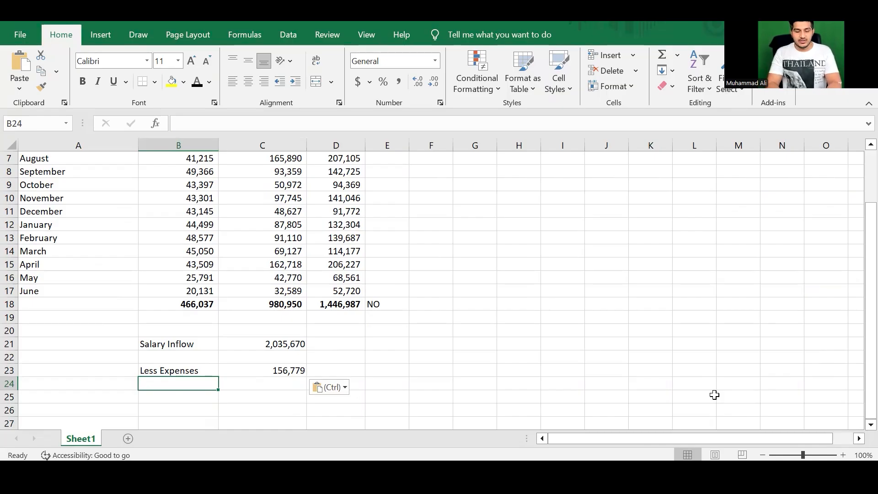
{"action": "type", "text": "Exp"}
{"action": "key", "text": "BackSpace"}
{"action": "key", "text": "BackSpace"}
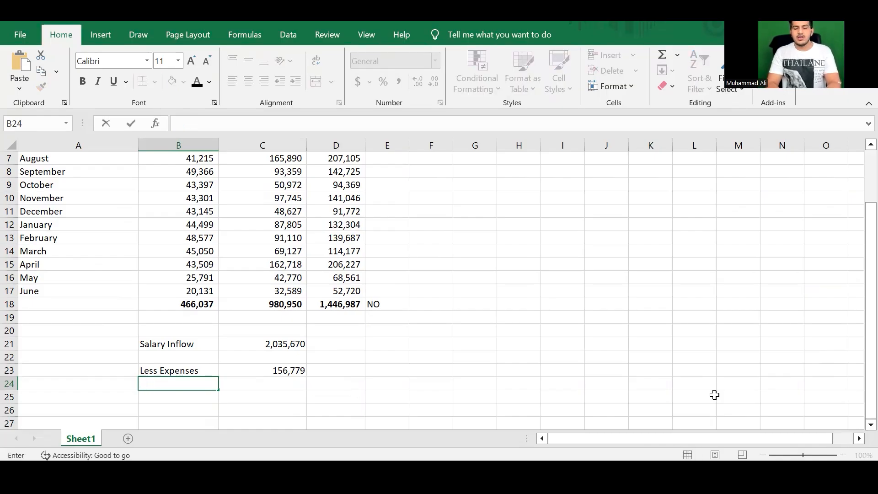
{"action": "key", "text": "alt+Tab"}
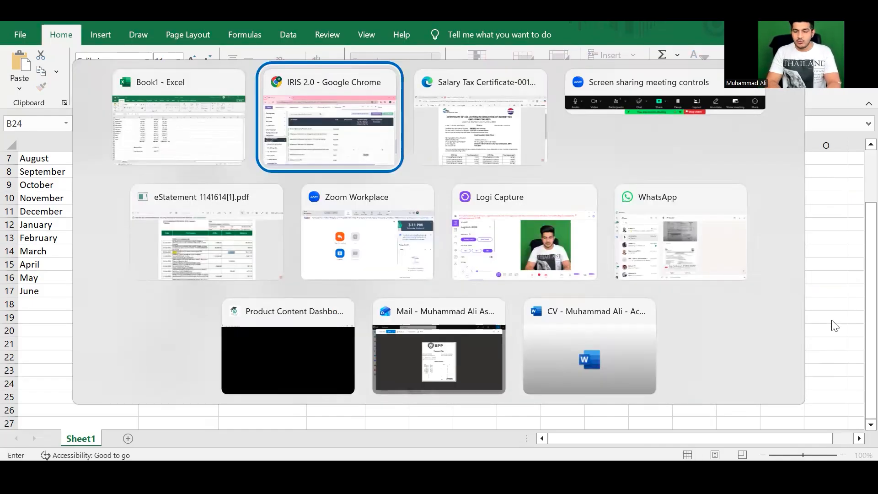
{"action": "left_click", "coordinate": [74, 365]}
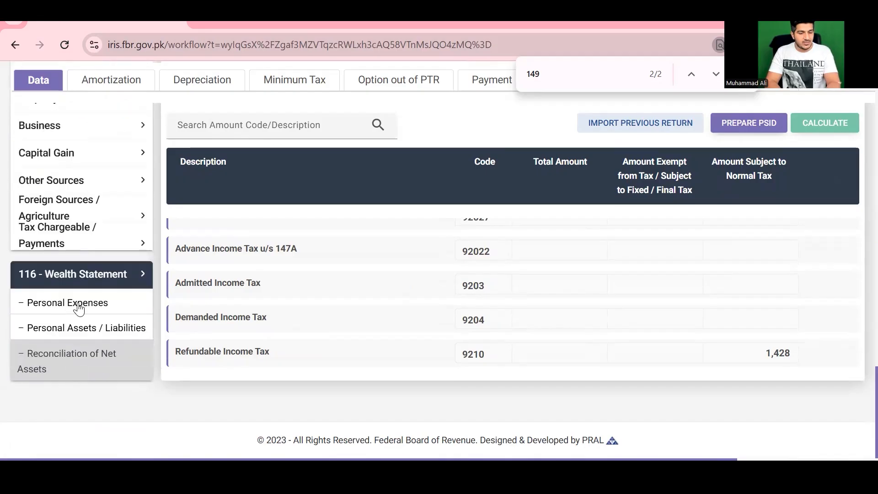
Step: Open the Personal Expenses schedule and look through its fields
{"action": "left_click", "coordinate": [75, 301]}
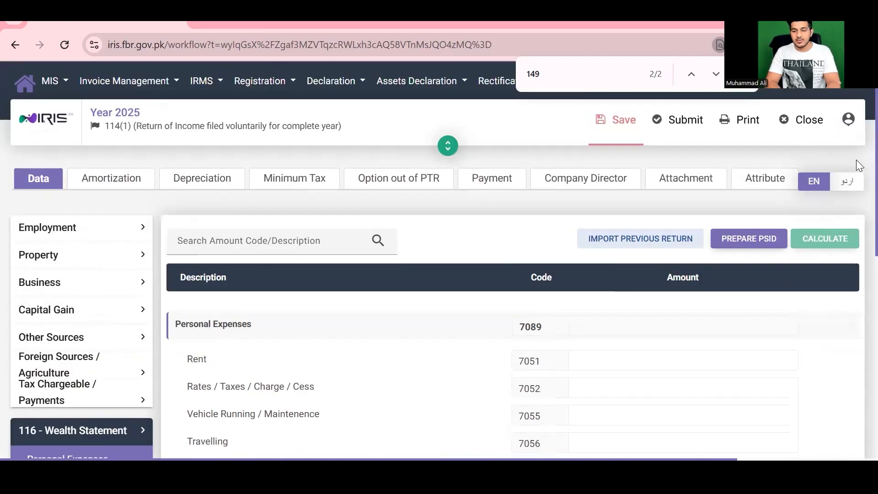
{"action": "scroll", "coordinate": [856, 174], "scroll_direction": "down", "scroll_amount": 1}
{"action": "scroll", "coordinate": [856, 211], "scroll_direction": "down", "scroll_amount": 1}
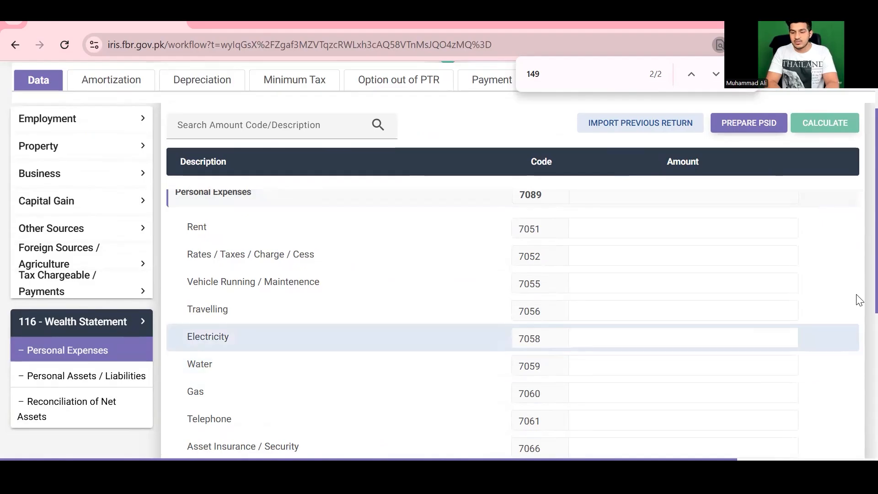
{"action": "scroll", "coordinate": [856, 329], "scroll_direction": "down", "scroll_amount": 2}
{"action": "scroll", "coordinate": [856, 367], "scroll_direction": "down", "scroll_amount": 1}
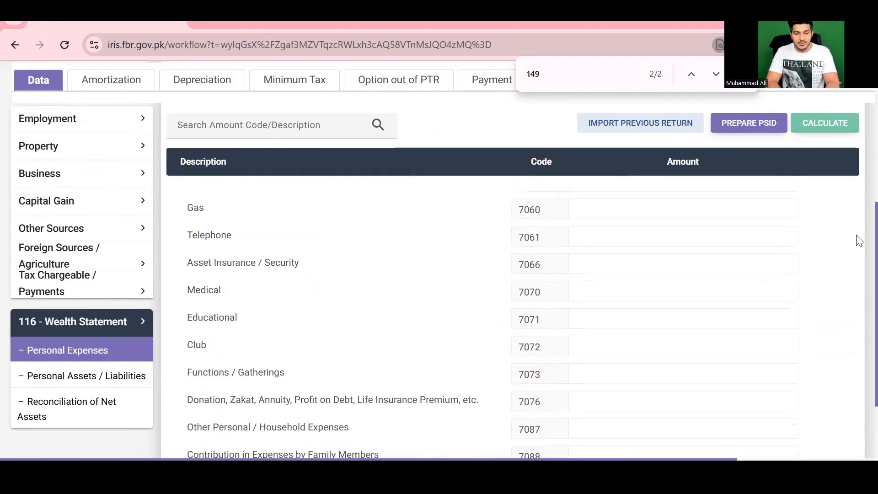
{"action": "scroll", "coordinate": [503, 329], "scroll_direction": "up", "scroll_amount": 5}
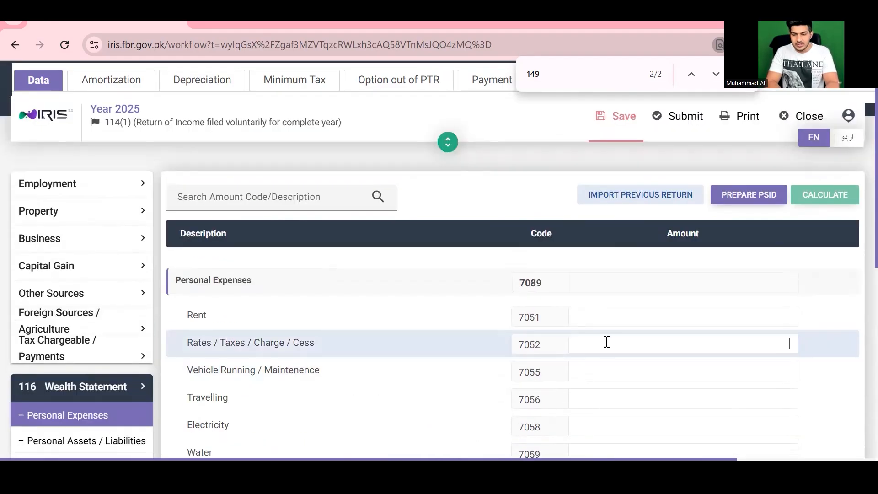
Step: Paste 156,779 from Excel C23 into Rates / Taxes / Charge / Cess (7052)
{"action": "key", "text": "alt+Tab"}
{"action": "key", "text": "Right"}
{"action": "key", "text": "Up"}
{"action": "key", "text": "ctrl+c"}
{"action": "key", "text": "alt+Tab"}
{"action": "left_click", "coordinate": [607, 342]}
{"action": "key", "text": "ctrl+v"}
{"action": "scroll", "coordinate": [856, 250], "scroll_direction": "down", "scroll_amount": 1}
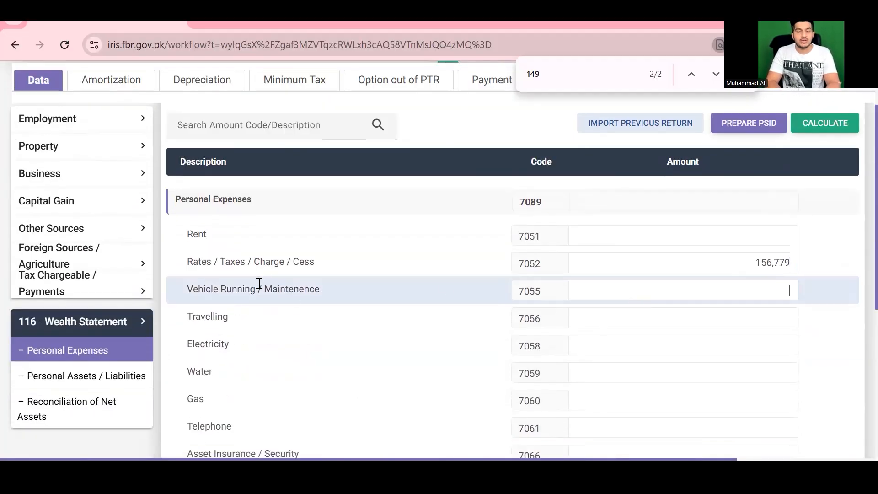
{"action": "key", "text": "alt+Tab"}
Step: Enter a Reunnng expense of 100,000 in row 24 under Less Expenses
{"action": "key", "text": "Down"}
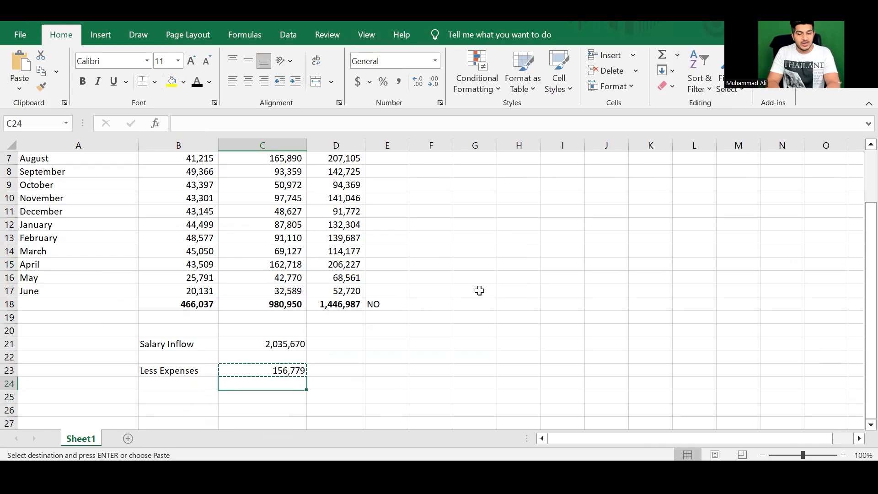
{"action": "key", "text": "Escape"}
{"action": "key", "text": "Left"}
{"action": "type", "text": "Re"}
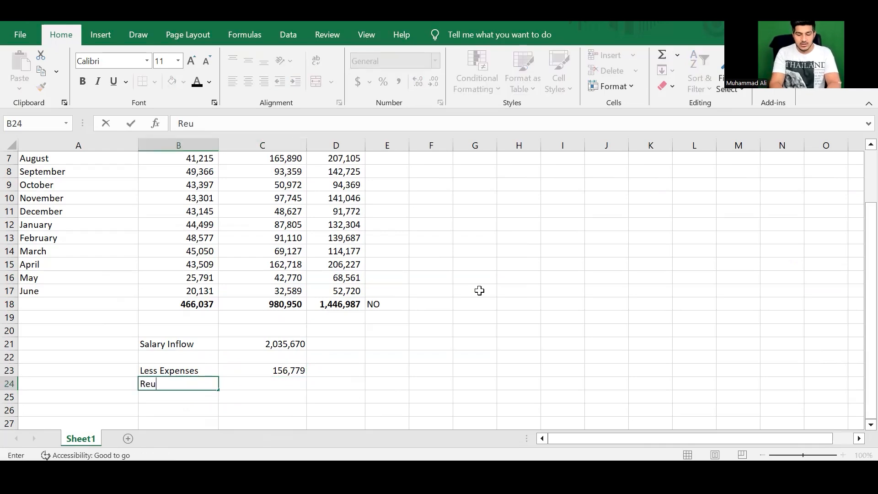
{"action": "type", "text": "unnng"}
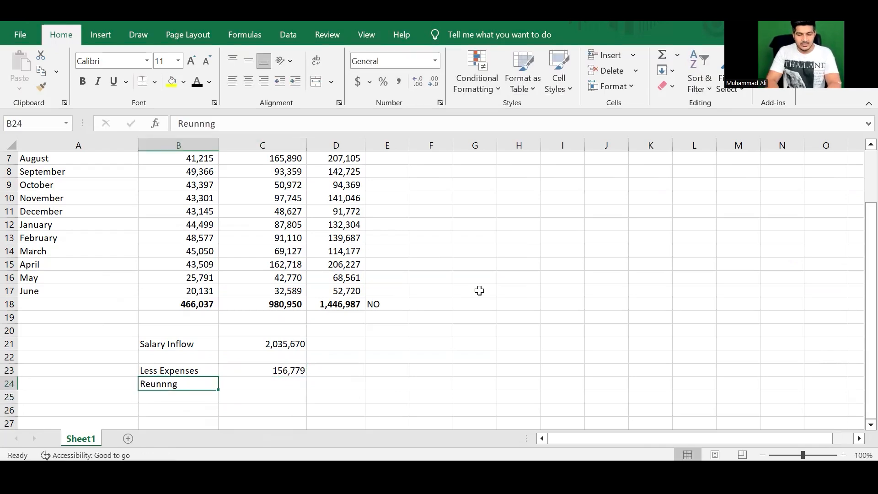
{"action": "key", "text": "Tab"}
{"action": "type", "text": "100,0"}
{"action": "key", "text": "BackSpace"}
{"action": "type", "text": ",000"}
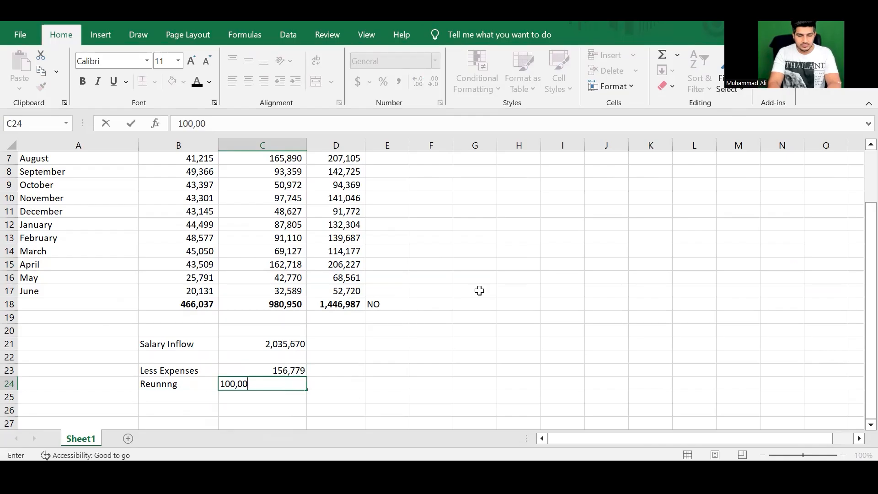
{"action": "key", "text": "Return"}
Step: Add an Electrivcity expense of 100,000 in row 25
{"action": "key", "text": "alt+Tab"}
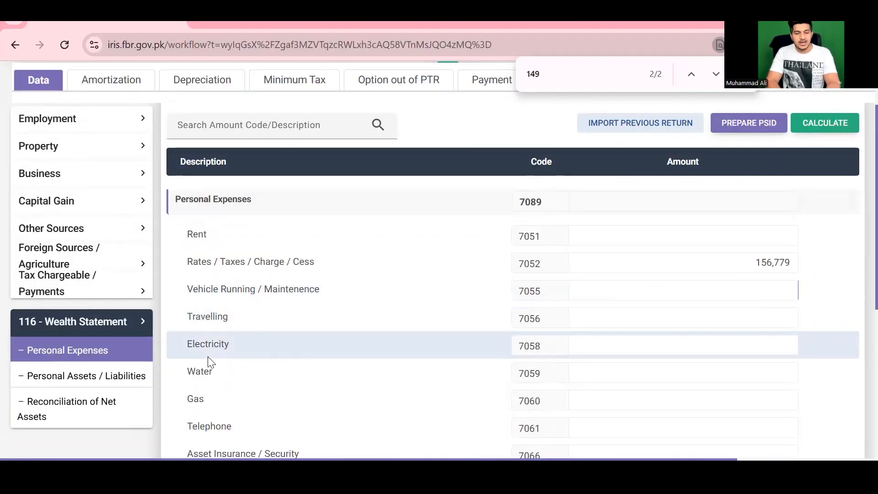
{"action": "key", "text": "alt+Tab"}
{"action": "type", "text": "Ele"}
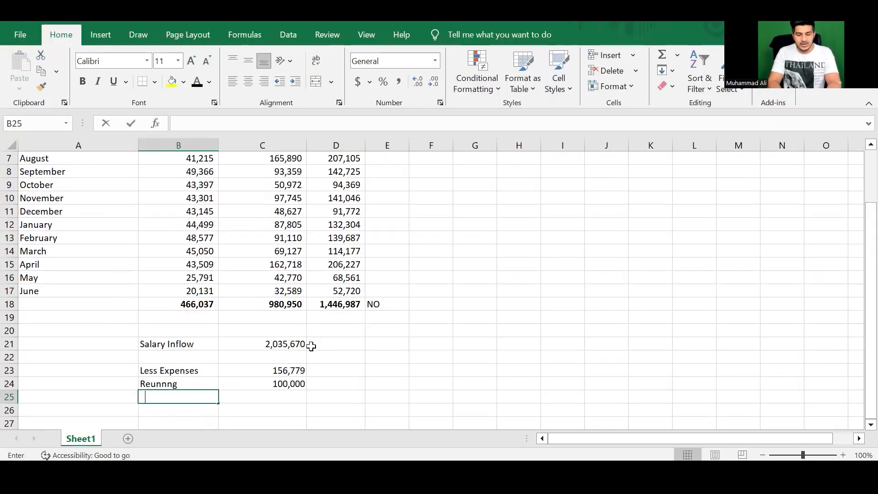
{"action": "type", "text": "ctrivi"}
{"action": "type", "text": "ity"}
{"action": "key", "text": "Return"}
{"action": "key", "text": "Up"}
{"action": "key", "text": "Right"}
{"action": "type", "text": "10"}
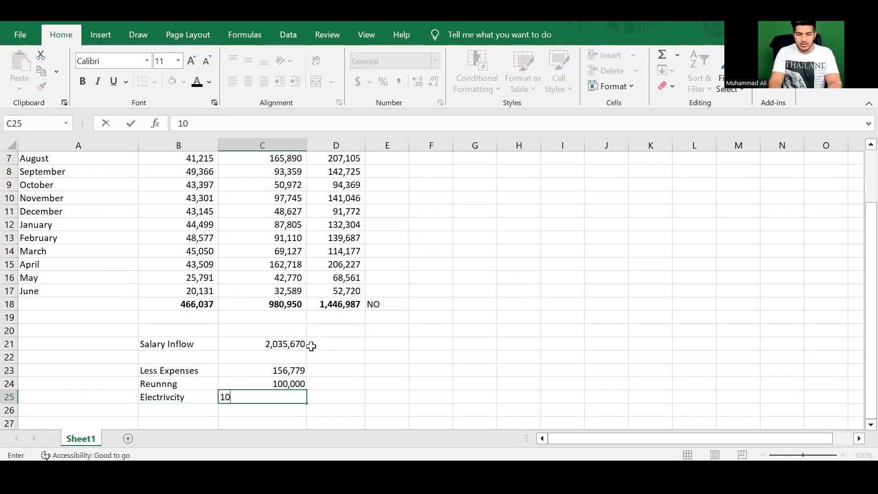
{"action": "type", "text": "0,000"}
{"action": "key", "text": "Return"}
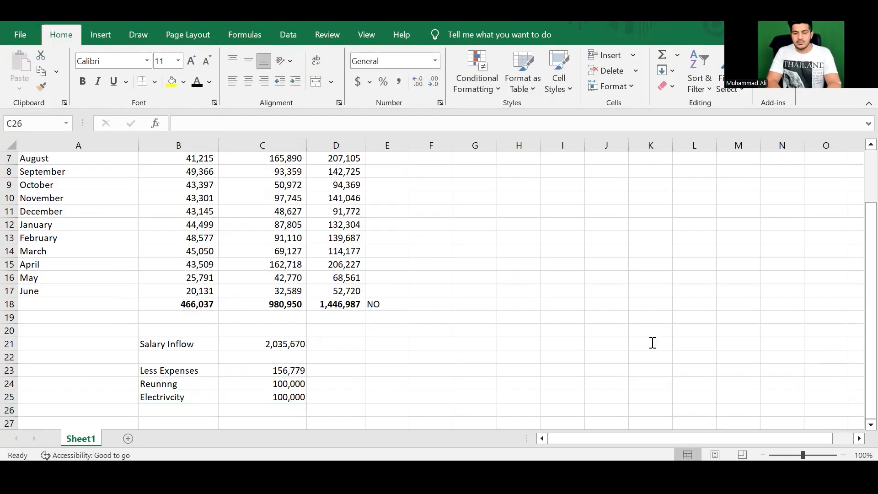
Step: Check the IRIS Other Personal / Household Expenses line, then return to cell B26
{"action": "key", "text": "alt+Tab"}
{"action": "scroll", "coordinate": [856, 303], "scroll_direction": "down", "scroll_amount": 5}
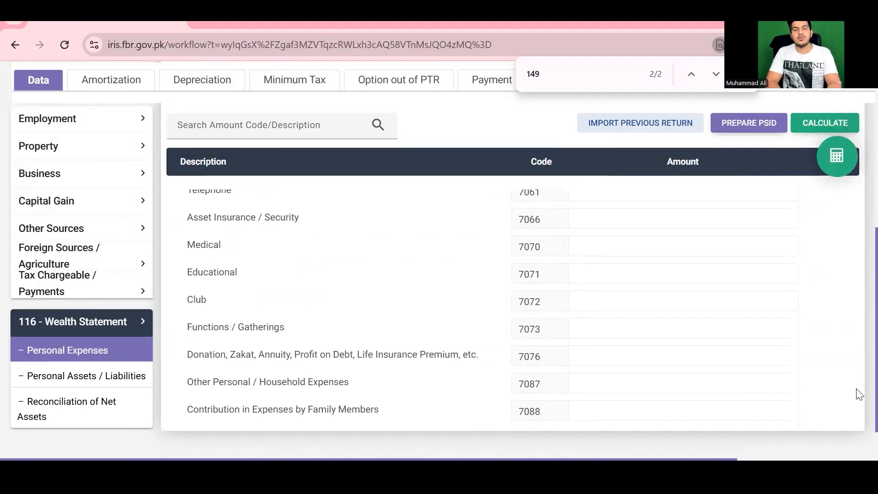
{"action": "left_click_drag", "start_coordinate": [187, 382], "coordinate": [336, 389]}
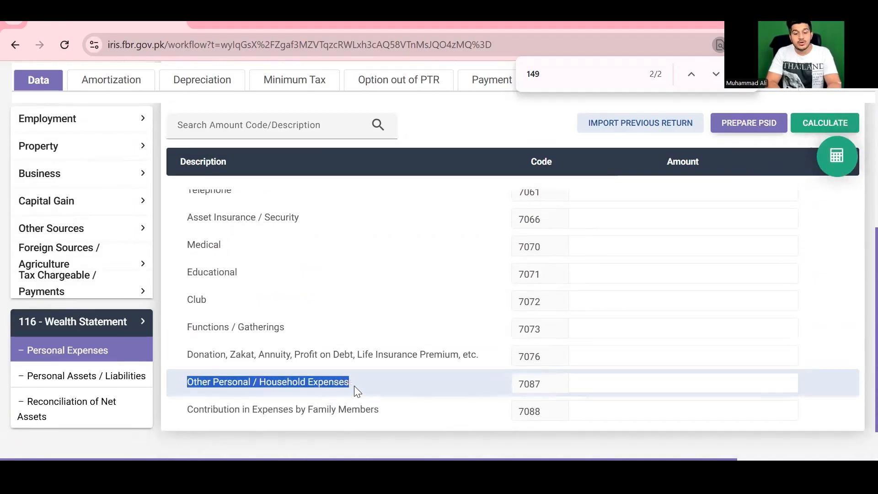
{"action": "left_click", "coordinate": [684, 379]}
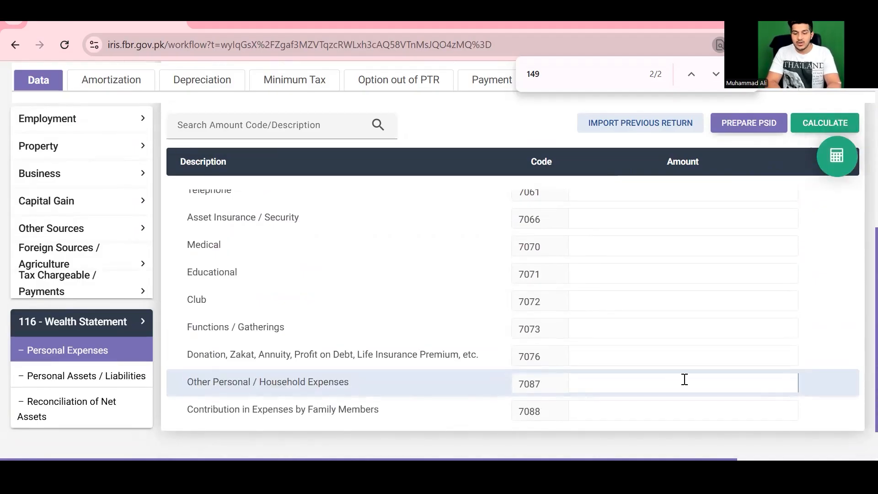
{"action": "key", "text": "alt+Tab"}
{"action": "key", "text": "Down"}
{"action": "key", "text": "Left"}
{"action": "key", "text": "Up"}
Step: Add an 'Other Persona House hold' row of 600,000 and widen column B to fit
{"action": "type", "text": "Other Per"}
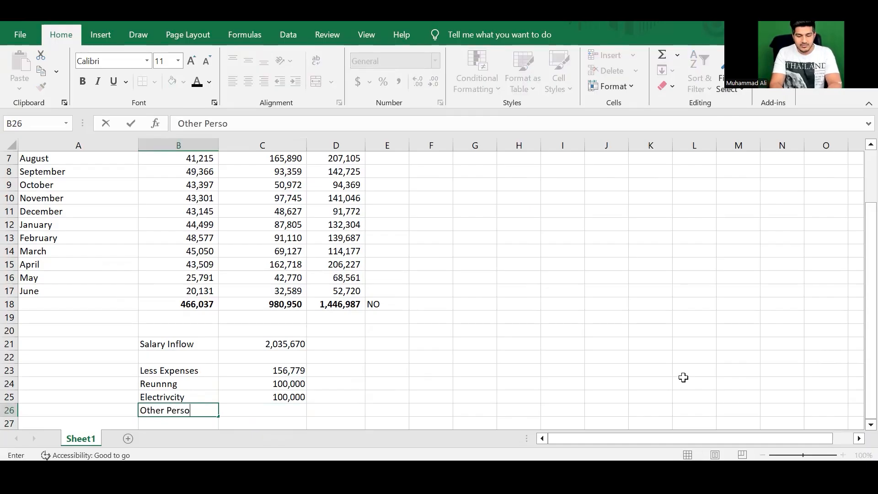
{"action": "type", "text": "sona House hold"}
{"action": "key", "text": "Return"}
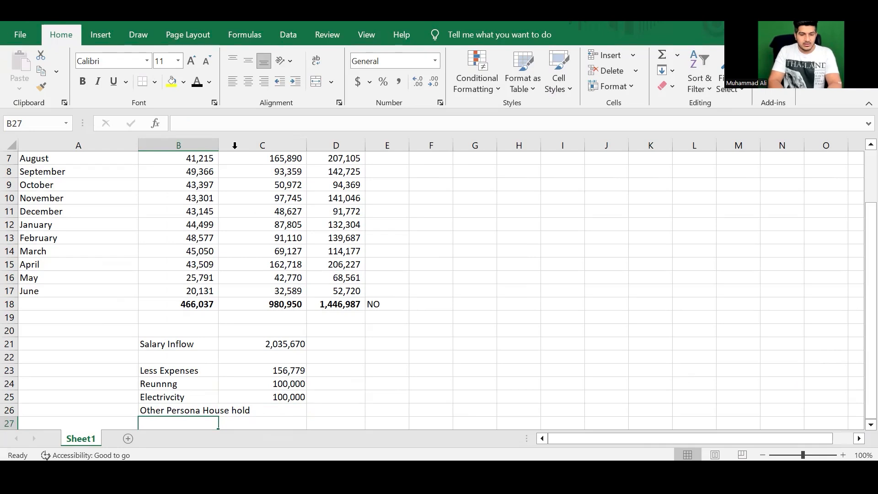
{"action": "double_click", "coordinate": [218, 139]}
{"action": "key", "text": "Right"}
{"action": "key", "text": "Up"}
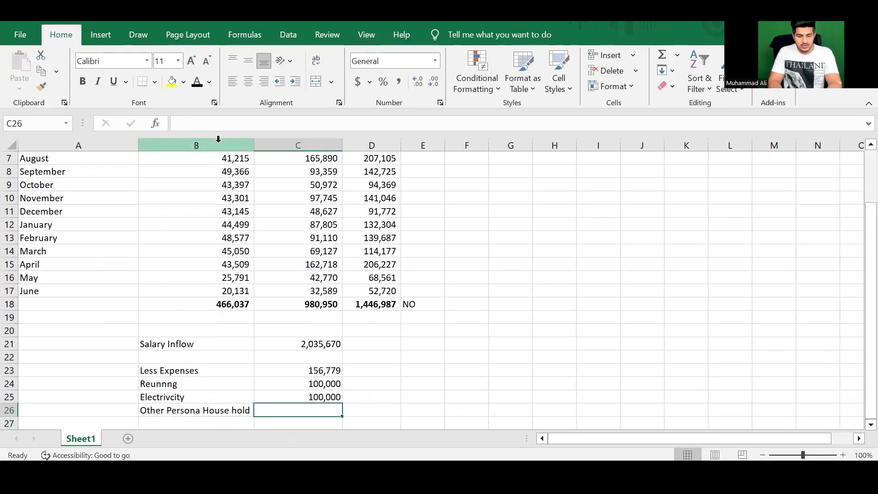
{"action": "type", "text": "50600,000"}
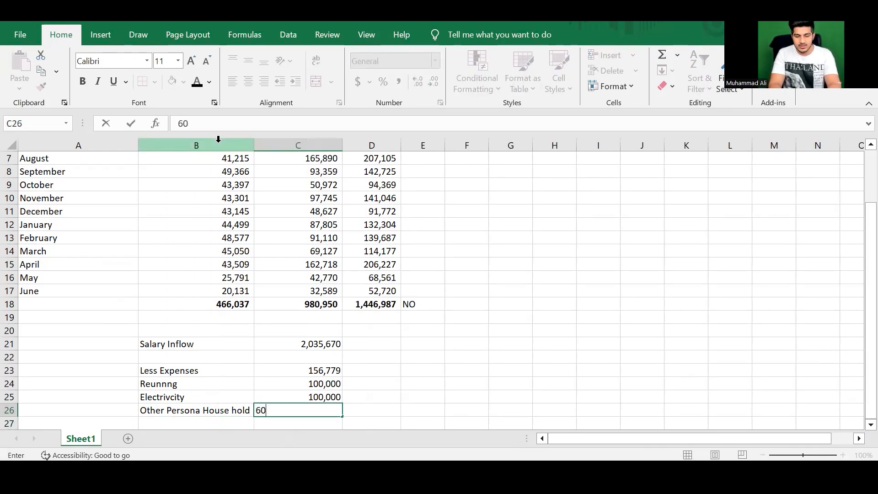
{"action": "key", "text": "Return"}
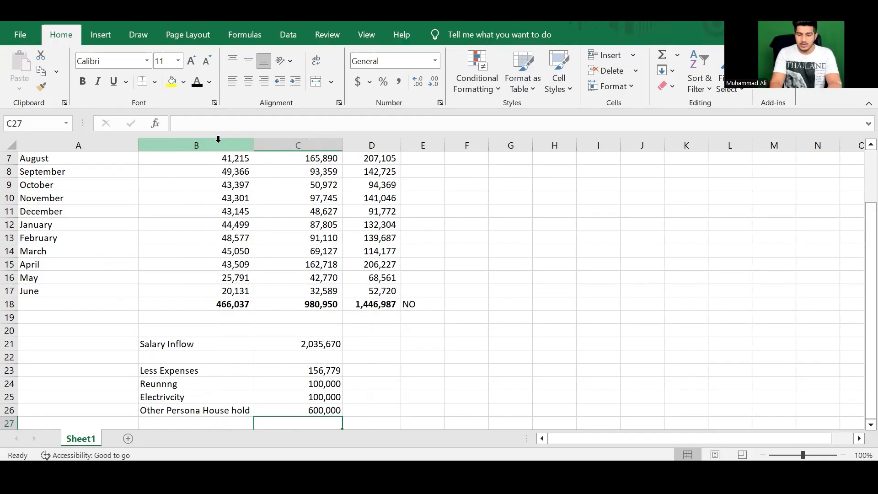
Step: AutoSum the expenses to 956,779 in C27 and copy the 100,000 in C24
{"action": "key", "text": "alt+equal"}
{"action": "key", "text": "ctrl+Return"}
{"action": "key", "text": "ctrl+c"}
{"action": "key", "text": "Up"}
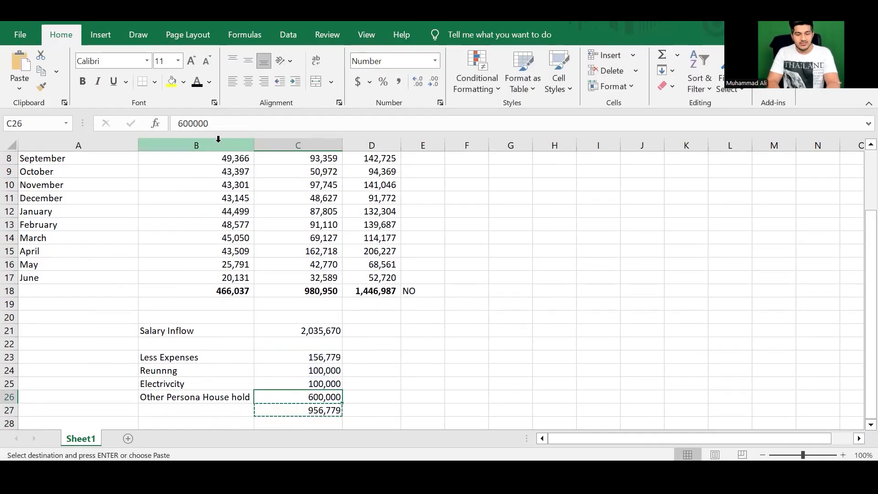
{"action": "key", "text": "Escape"}
{"action": "key", "text": "Up"}
{"action": "key", "text": "Up"}
{"action": "key", "text": "ctrl+c"}
{"action": "key", "text": "alt+Tab"}
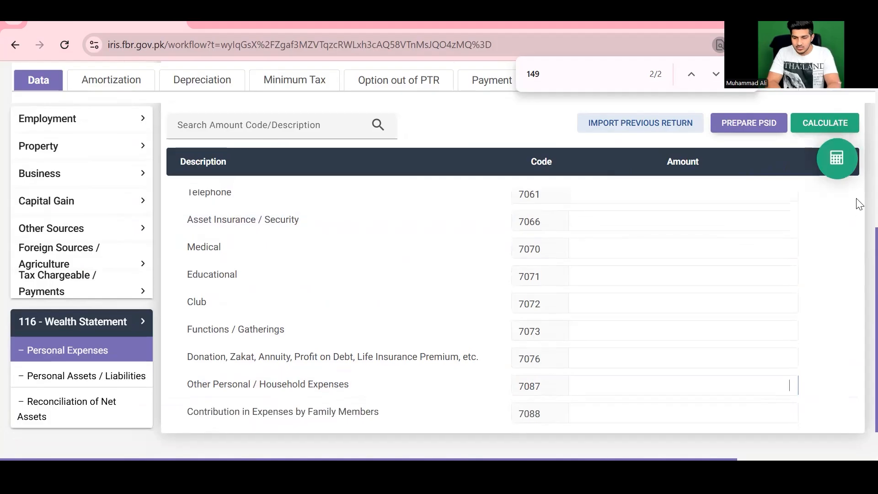
Step: Enter 100,000 each for Vehicle Running / Maintenance and Electricity in IRIS
{"action": "scroll", "coordinate": [857, 174], "scroll_direction": "up", "scroll_amount": 6}
{"action": "scroll", "coordinate": [856, 144], "scroll_direction": "down", "scroll_amount": 1}
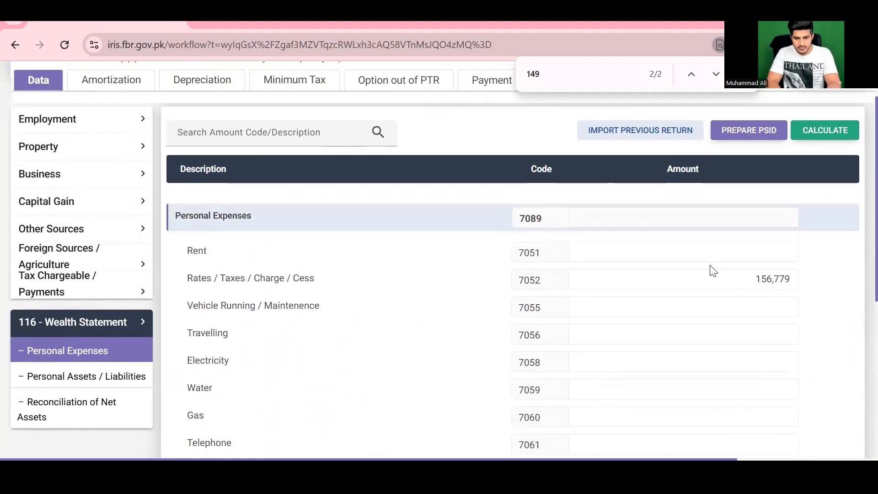
{"action": "left_click", "coordinate": [701, 299]}
{"action": "key", "text": "ctrl+v"}
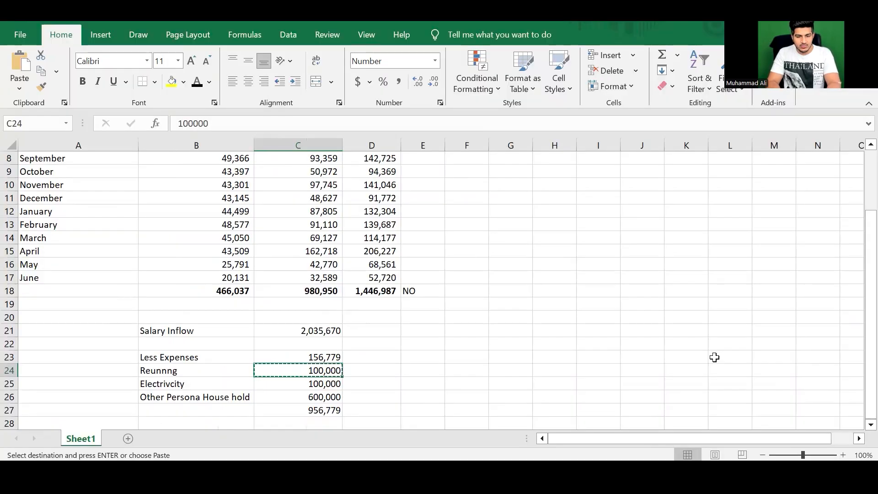
{"action": "key", "text": "alt+Tab"}
{"action": "key", "text": "Down"}
{"action": "key", "text": "ctrl+c"}
{"action": "key", "text": "alt+Tab"}
{"action": "left_click", "coordinate": [715, 359]}
{"action": "key", "text": "ctrl+v"}
Step: Enter 600,000 as household expenses, recalculate, and check Personal Expenses totals 956,779
{"action": "left_click", "coordinate": [859, 142]}
{"action": "scroll", "coordinate": [856, 303], "scroll_direction": "down", "scroll_amount": 6}
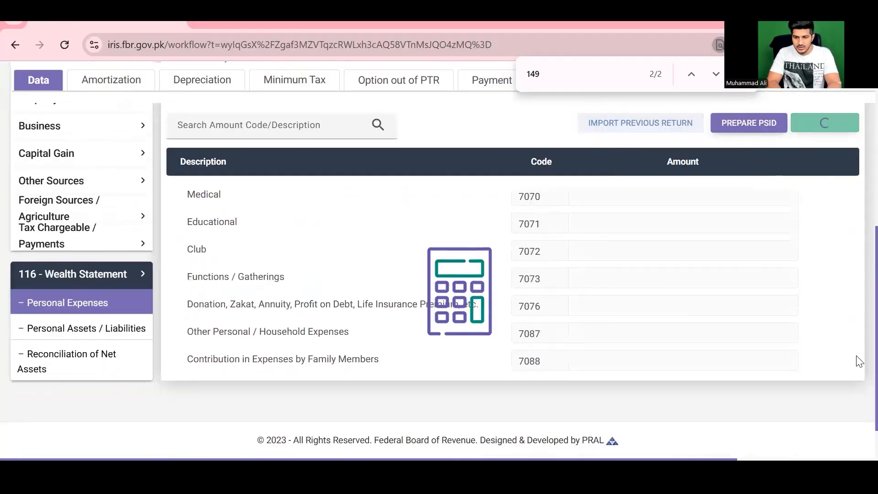
{"action": "key", "text": "alt+Tab"}
{"action": "key", "text": "Down"}
{"action": "key", "text": "ctrl+c"}
{"action": "key", "text": "alt+Tab"}
{"action": "left_click", "coordinate": [747, 325]}
{"action": "key", "text": "ctrl+v"}
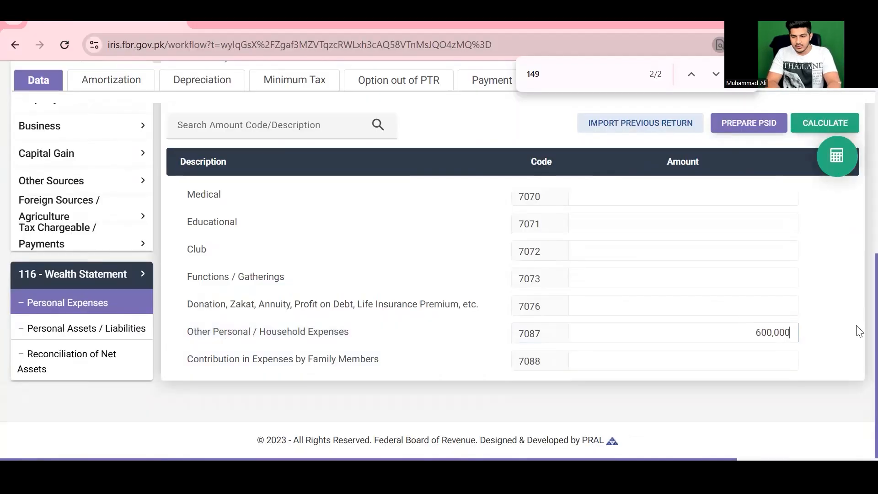
{"action": "scroll", "coordinate": [856, 158], "scroll_direction": "up", "scroll_amount": 8}
{"action": "left_click", "coordinate": [820, 241]}
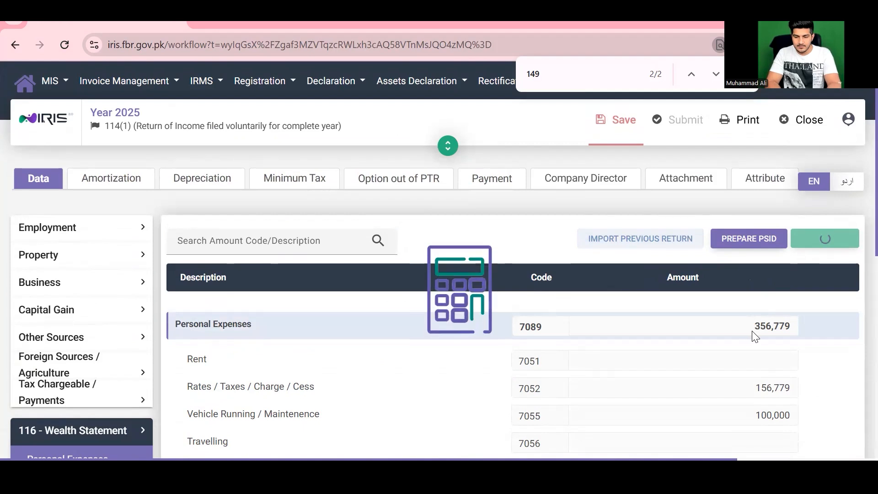
{"action": "left_click_drag", "start_coordinate": [787, 330], "coordinate": [788, 330]}
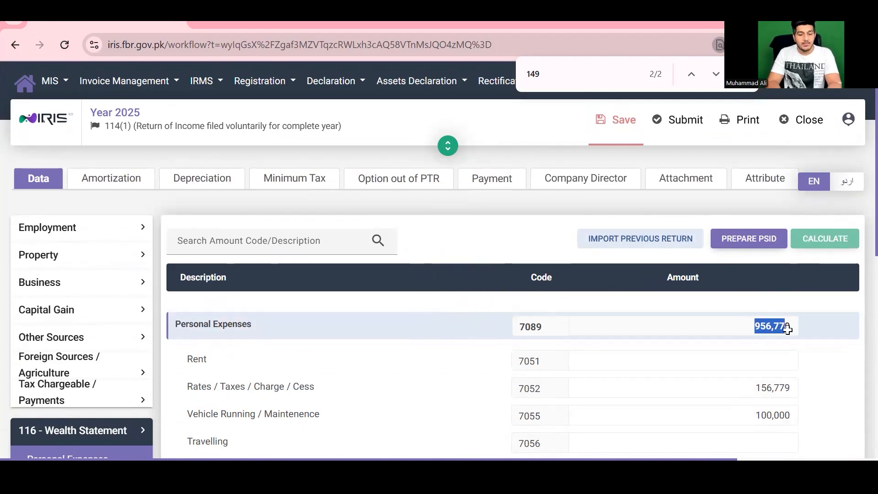
{"action": "key", "text": "alt+Tab"}
Step: Compute salary inflow minus expenses, 1,078,891, in C29
{"action": "type", "text": "="}
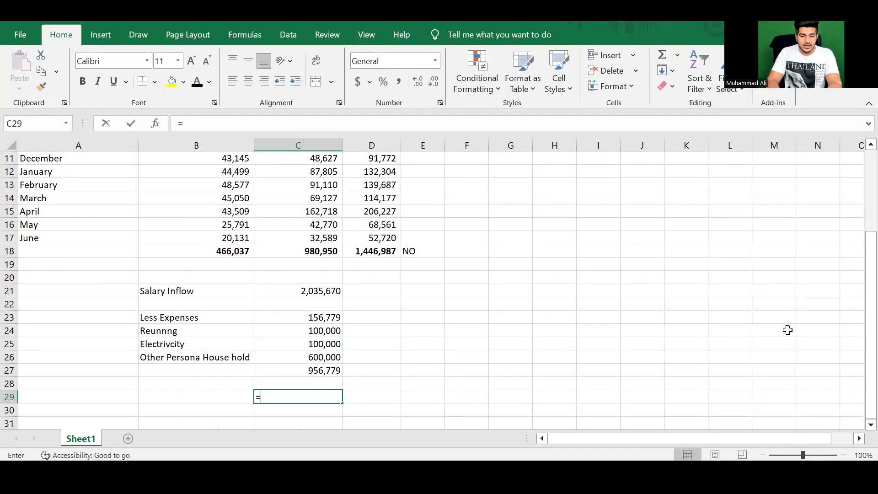
{"action": "key", "text": "Up"}
{"action": "key", "text": "Up"}
{"action": "key", "text": "Up"}
{"action": "key", "text": "Up"}
{"action": "key", "text": "Up"}
{"action": "key", "text": "Up"}
{"action": "key", "text": "Up"}
{"action": "key", "text": "Up"}
{"action": "type", "text": "-"}
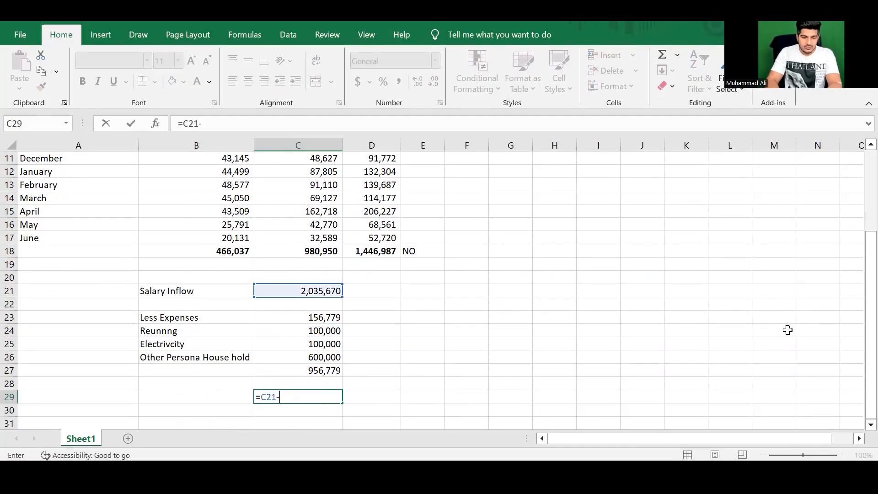
{"action": "key", "text": "Up"}
{"action": "key", "text": "Up"}
{"action": "key", "text": "Return"}
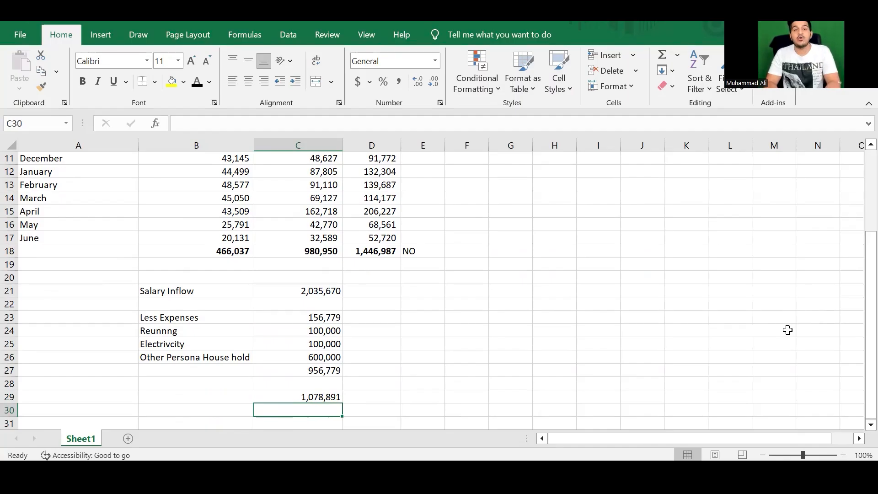
Step: Label row 30 '30 June Bank Balance' and move to its amount cell
{"action": "key", "text": "Down"}
{"action": "key", "text": "Down"}
{"action": "key", "text": "Up"}
{"action": "key", "text": "Up"}
{"action": "key", "text": "Left"}
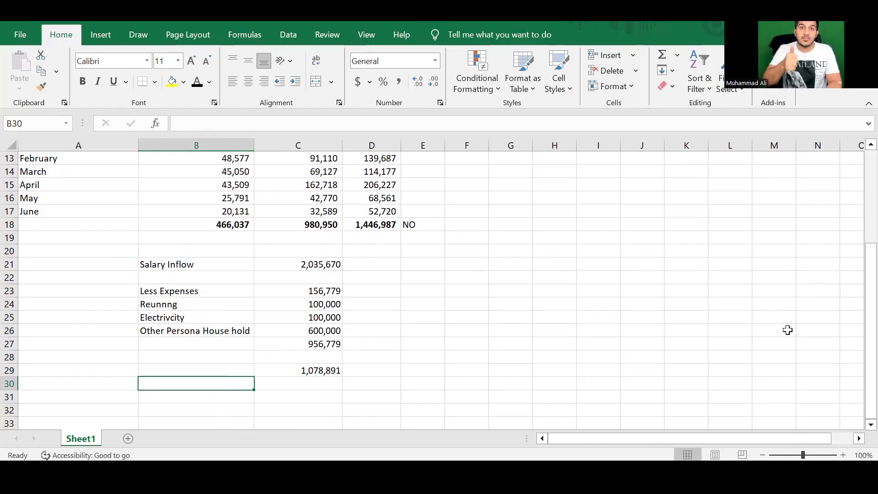
{"action": "type", "text": "30 June Ba"}
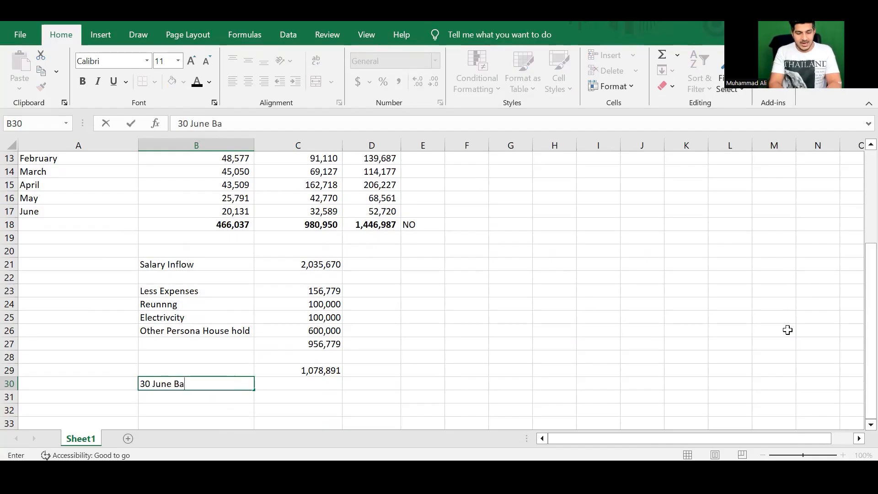
{"action": "type", "text": "nk Balanc"}
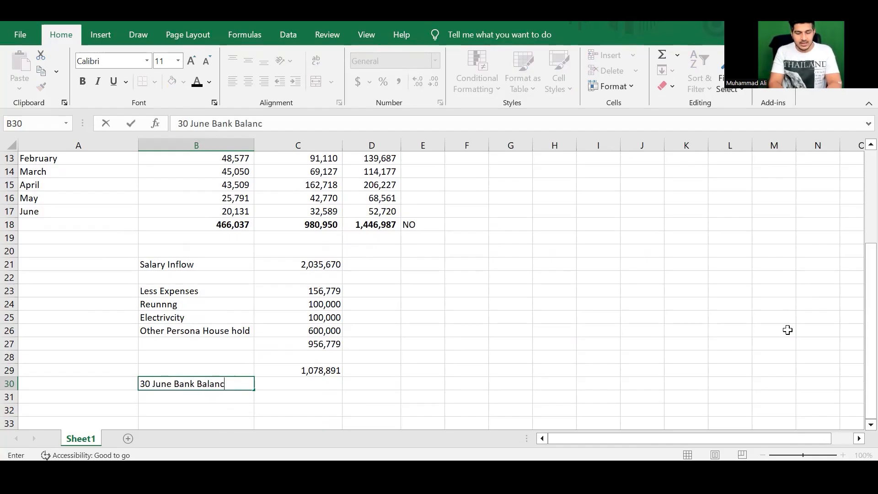
{"action": "type", "text": "e"}
{"action": "key", "text": "Return"}
{"action": "key", "text": "Up"}
{"action": "key", "text": "Right"}
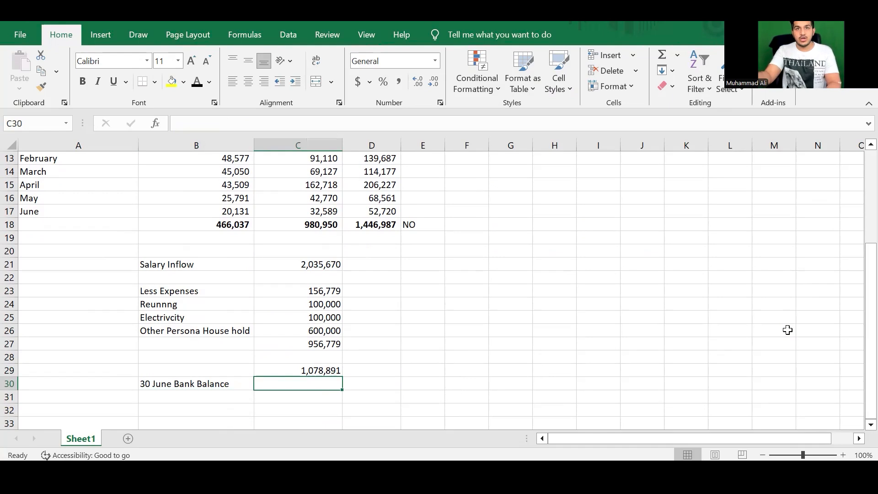
{"action": "key", "text": "alt+Tab"}
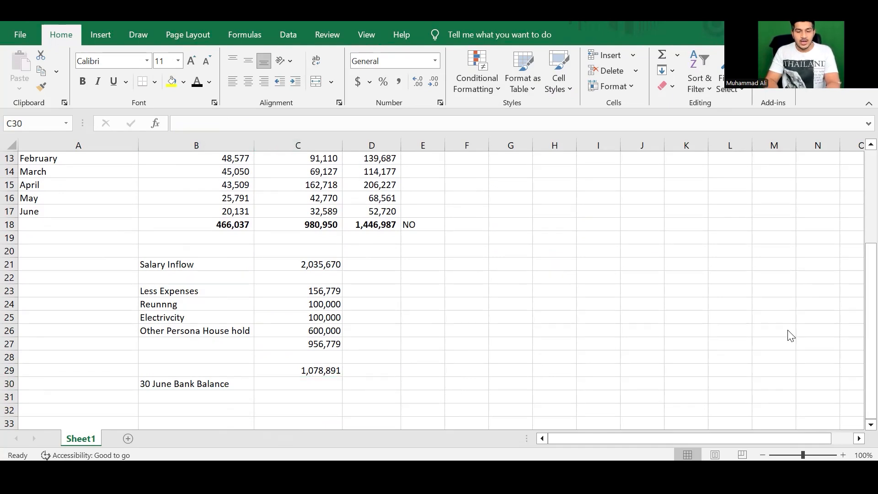
{"action": "key", "text": "alt+Tab"}
{"action": "key", "text": "Down"}
{"action": "key", "text": "Left"}
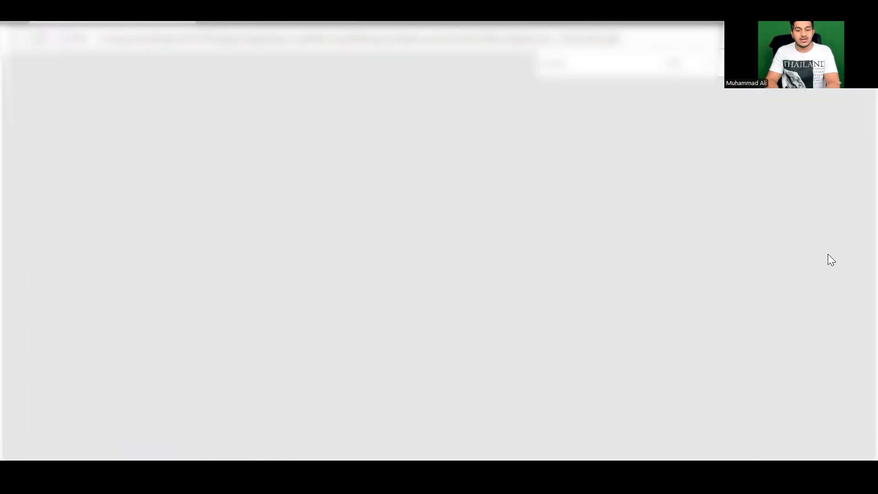
Step: Take the 161.25 closing balance from the statement's last page into cell C30
{"action": "scroll", "coordinate": [781, 260], "scroll_direction": "down", "scroll_amount": 15}
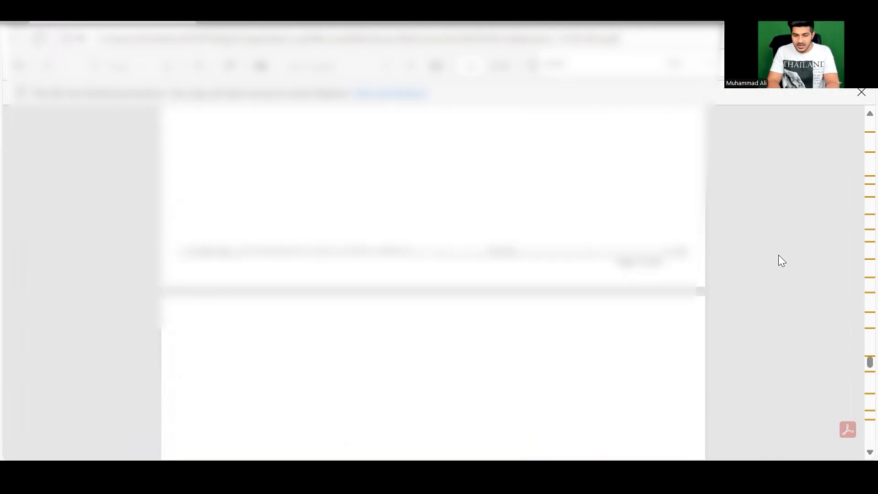
{"action": "scroll", "coordinate": [780, 261], "scroll_direction": "down", "scroll_amount": 8}
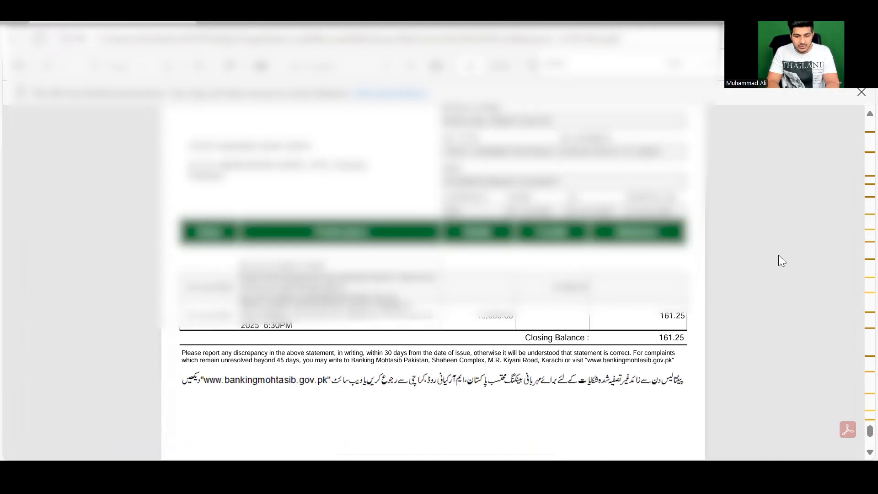
{"action": "left_click_drag", "start_coordinate": [658, 339], "coordinate": [681, 340]}
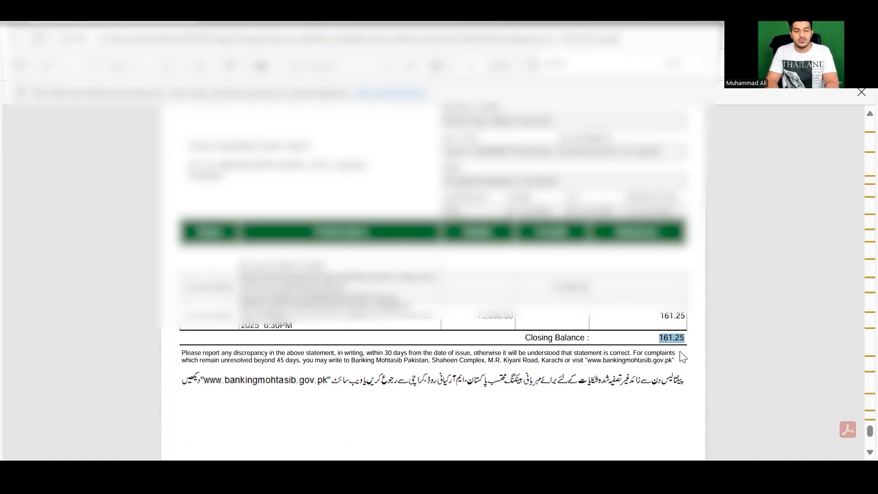
{"action": "key", "text": "alt+Tab"}
{"action": "type", "text": "1"}
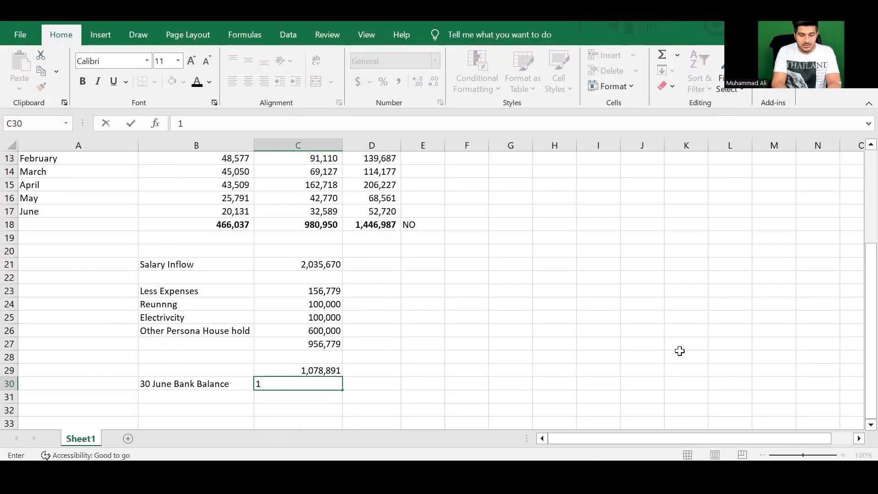
{"action": "type", "text": "61.25"}
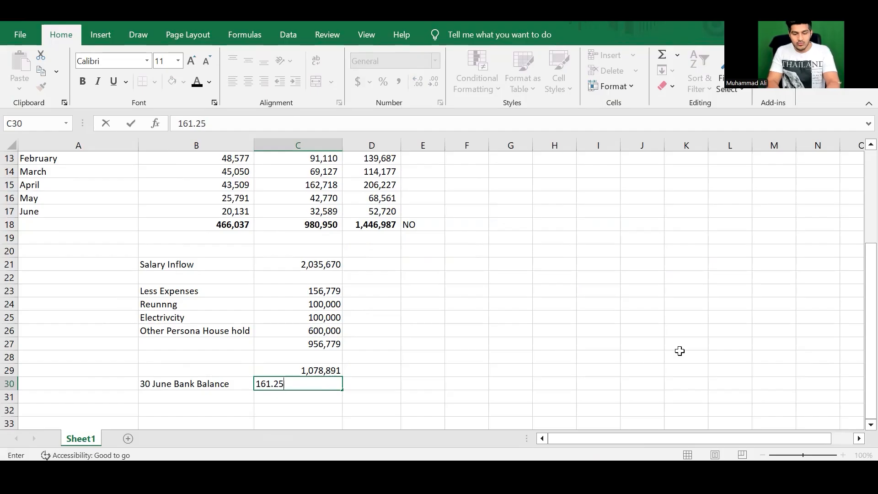
{"action": "key", "text": "Return"}
{"action": "key", "text": "Up"}
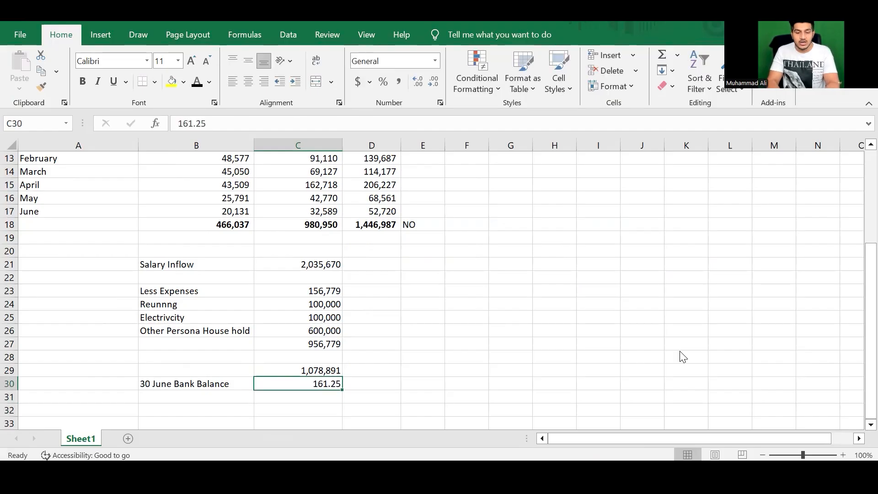
{"action": "key", "text": "alt+Tab"}
{"action": "key", "text": "Tab"}
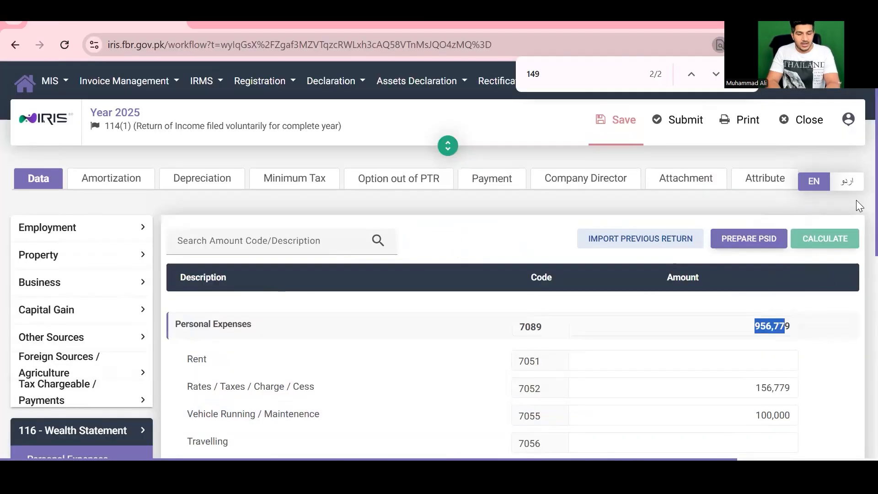
Step: Open Personal Assets / Liabilities, locate row 7006 Investment, and start a Bank Account entry
{"action": "scroll", "coordinate": [856, 352], "scroll_direction": "down", "scroll_amount": 5}
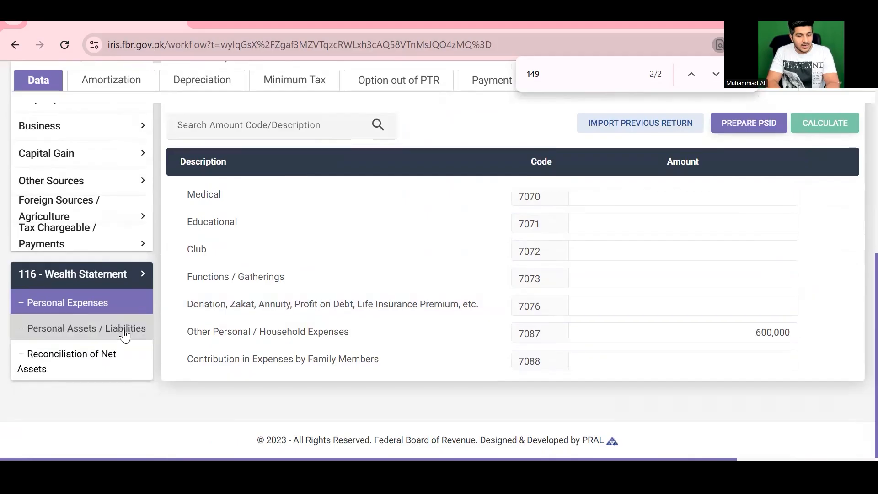
{"action": "left_click", "coordinate": [124, 336]}
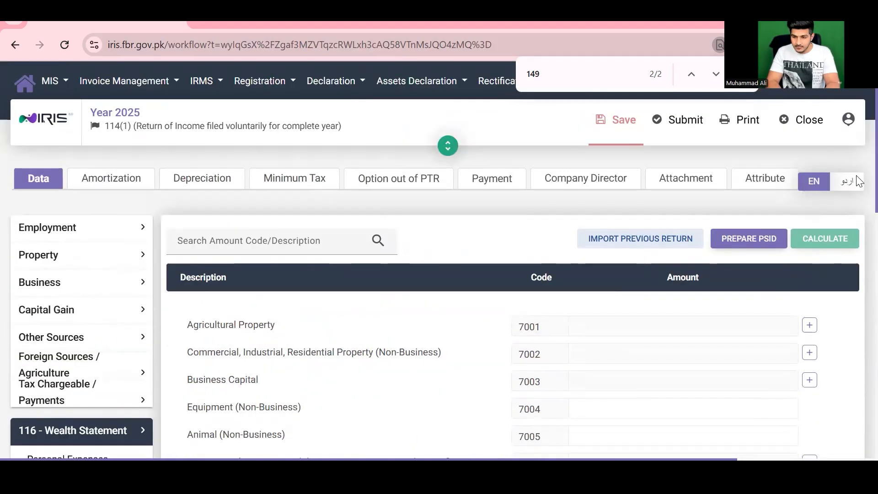
{"action": "scroll", "coordinate": [858, 311], "scroll_direction": "down", "scroll_amount": 5}
{"action": "scroll", "coordinate": [859, 311], "scroll_direction": "down", "scroll_amount": 3}
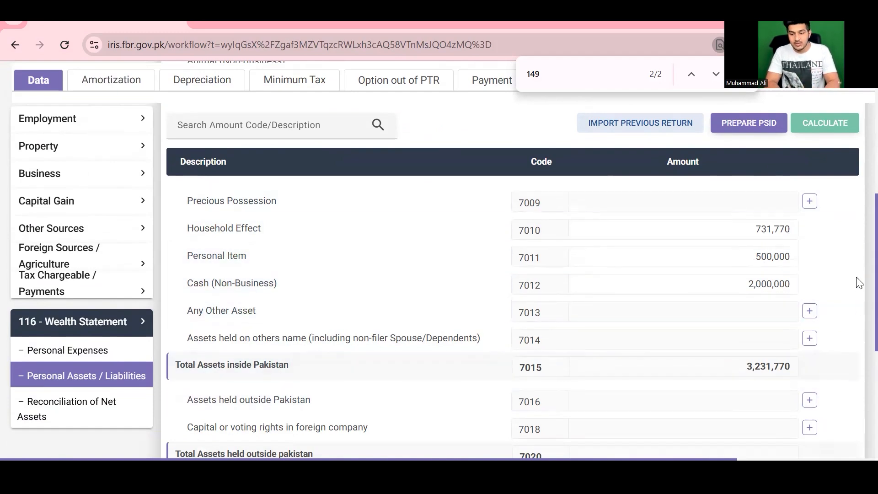
{"action": "scroll", "coordinate": [856, 256], "scroll_direction": "up", "scroll_amount": 4}
{"action": "scroll", "coordinate": [856, 183], "scroll_direction": "up", "scroll_amount": 3}
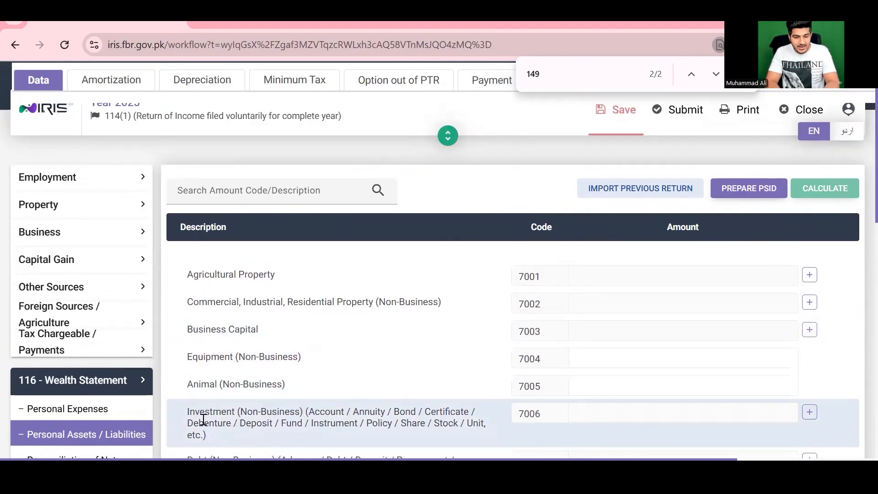
{"action": "left_click_drag", "start_coordinate": [192, 423], "coordinate": [378, 419]}
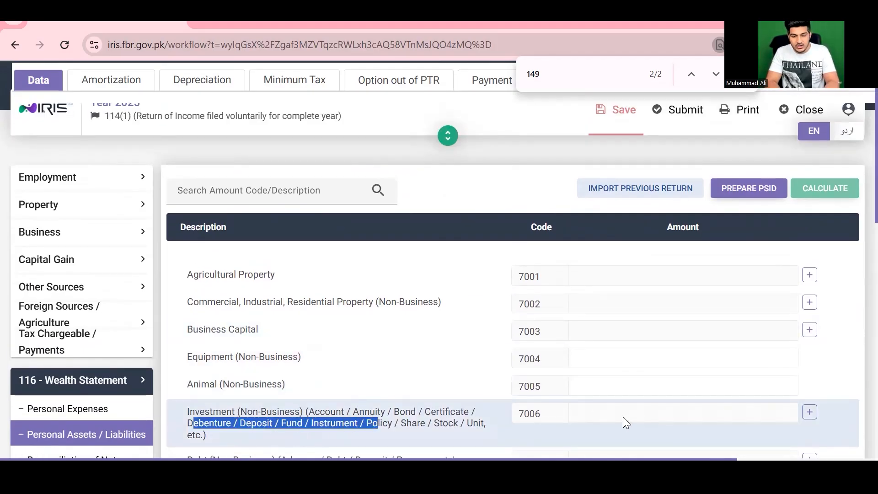
{"action": "scroll", "coordinate": [856, 212], "scroll_direction": "down", "scroll_amount": 2}
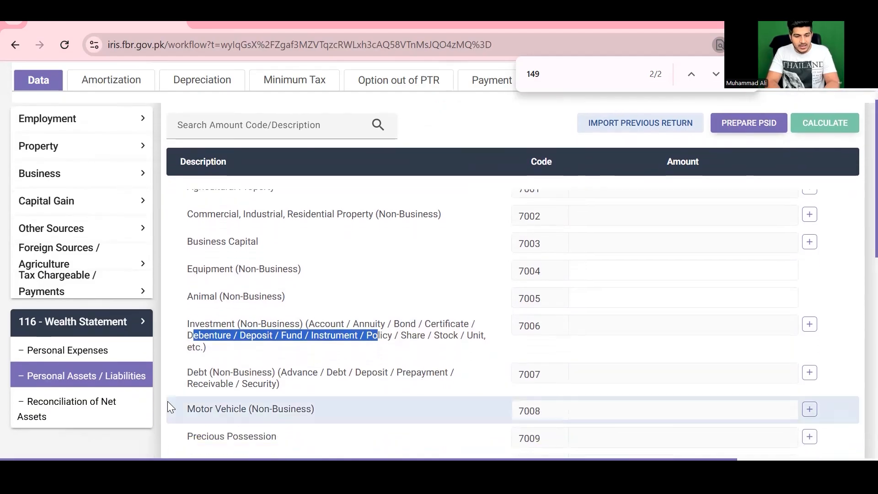
{"action": "left_click_drag", "start_coordinate": [195, 377], "coordinate": [279, 392]}
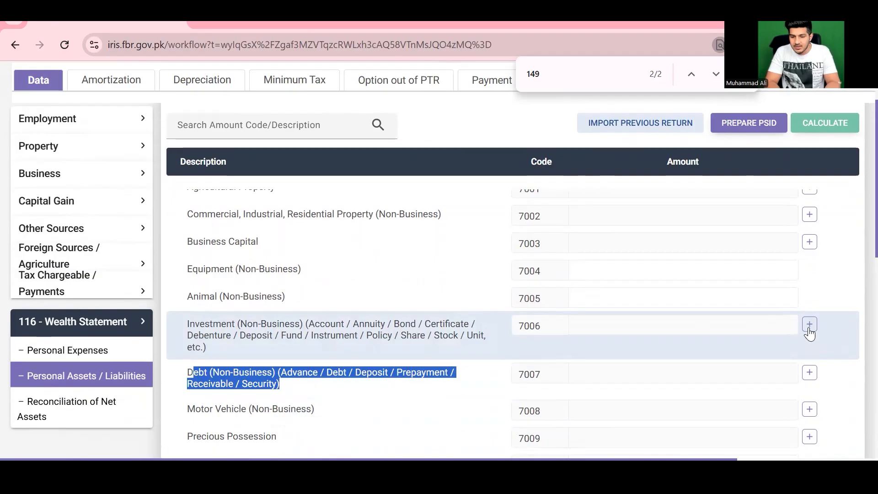
{"action": "left_click", "coordinate": [809, 325]}
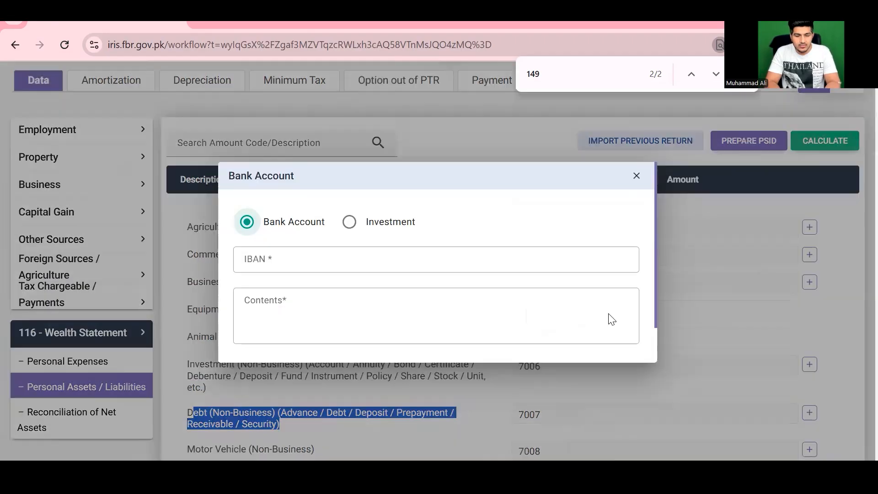
{"action": "left_click", "coordinate": [281, 259]}
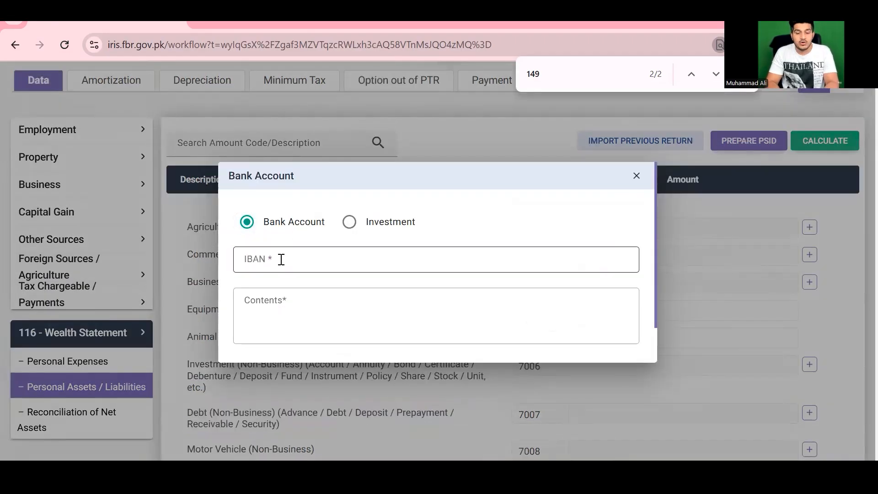
{"action": "key", "text": "alt+Tab"}
{"action": "key", "text": "alt+Tab"}
{"action": "key", "text": "alt+Tab"}
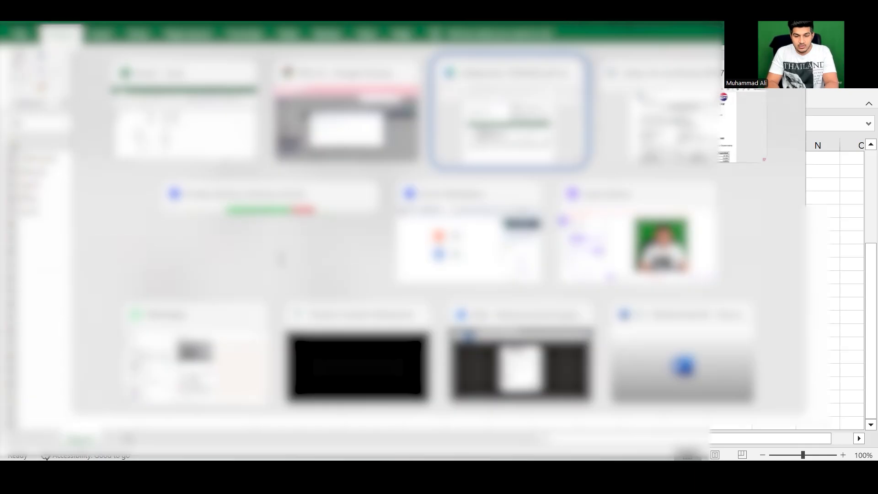
Step: Highlight the full account number line on the bank statement
{"action": "scroll", "coordinate": [434, 275], "scroll_direction": "down", "scroll_amount": 7}
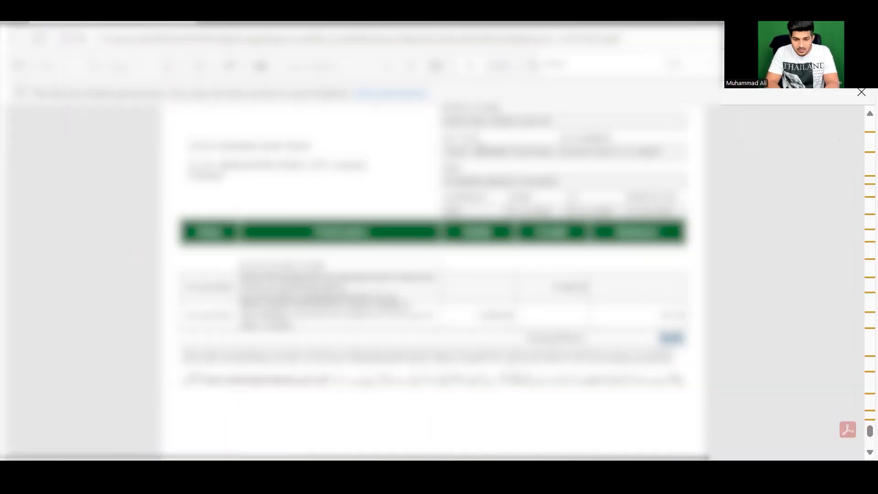
{"action": "left_click_drag", "start_coordinate": [443, 181], "coordinate": [561, 183]}
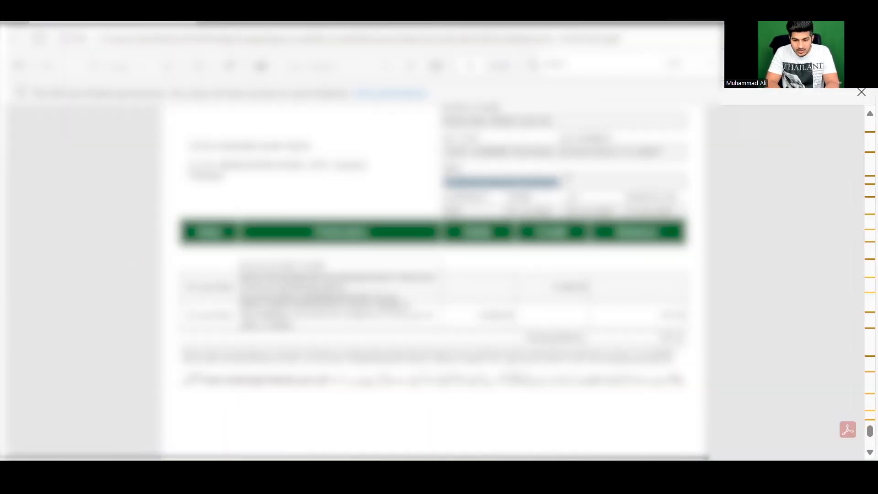
{"action": "left_click", "coordinate": [574, 195]}
{"action": "left_click_drag", "start_coordinate": [444, 182], "coordinate": [557, 183]}
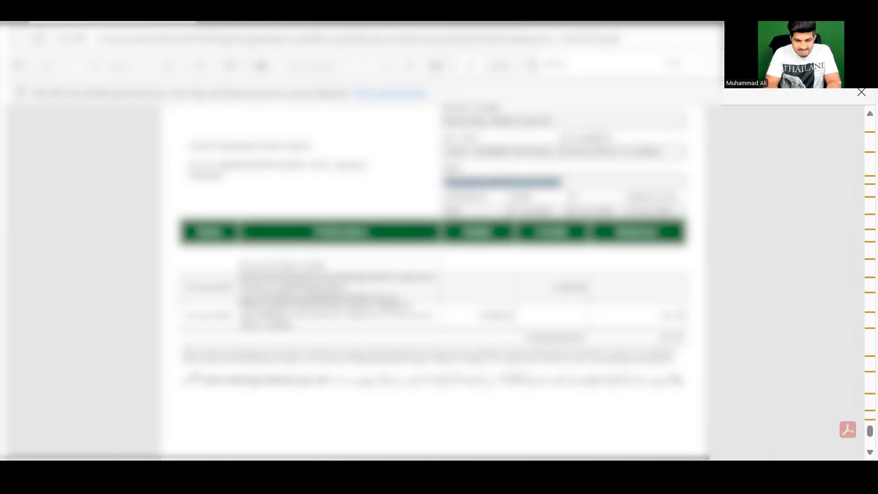
Step: Save the bank account as a 7006 Investment (Non-Business) entry worth 161.25 and recalculate
{"action": "key", "text": "alt+Tab"}
{"action": "key", "text": "alt+Tab"}
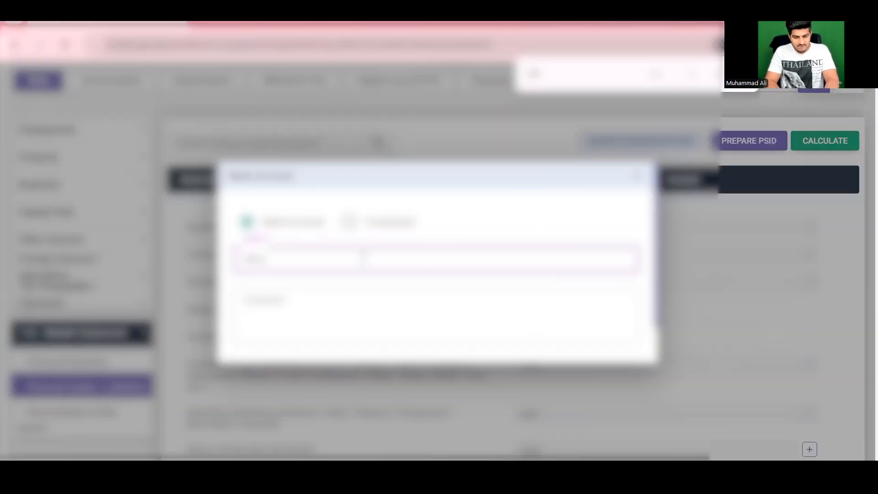
{"action": "key", "text": "alt+Tab"}
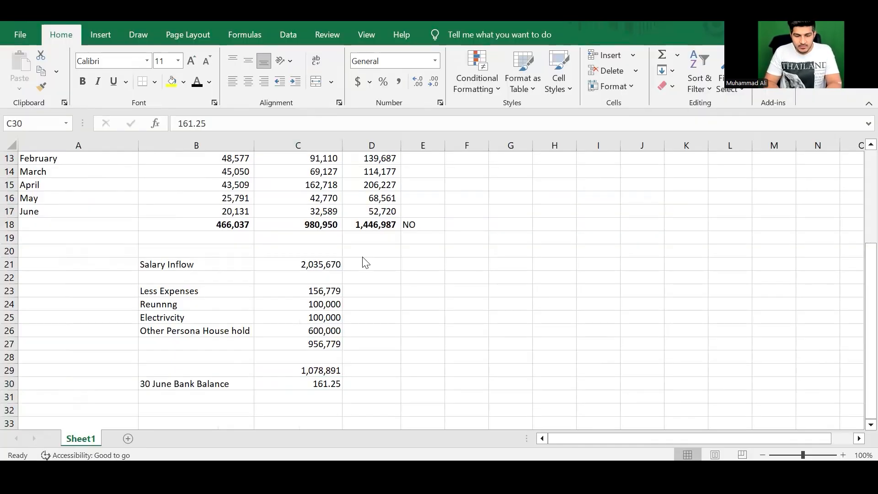
{"action": "key", "text": "alt+Tab"}
{"action": "key", "text": "alt+Tab"}
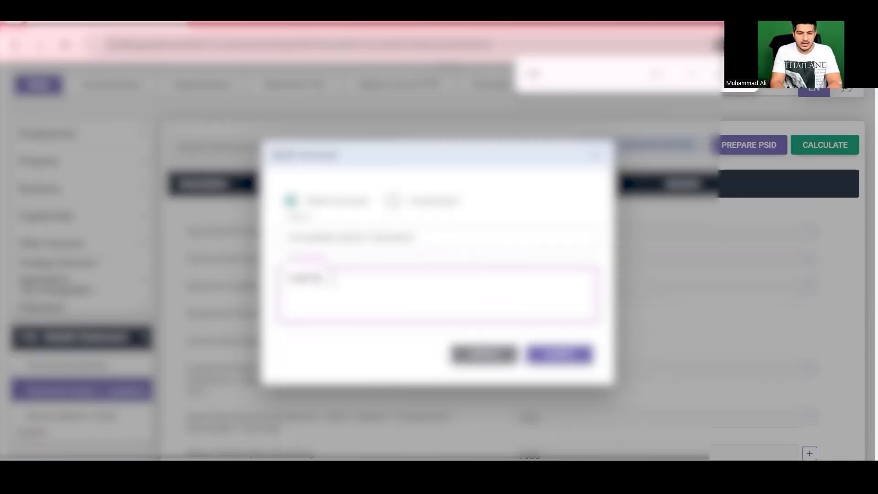
{"action": "left_click", "coordinate": [554, 354]}
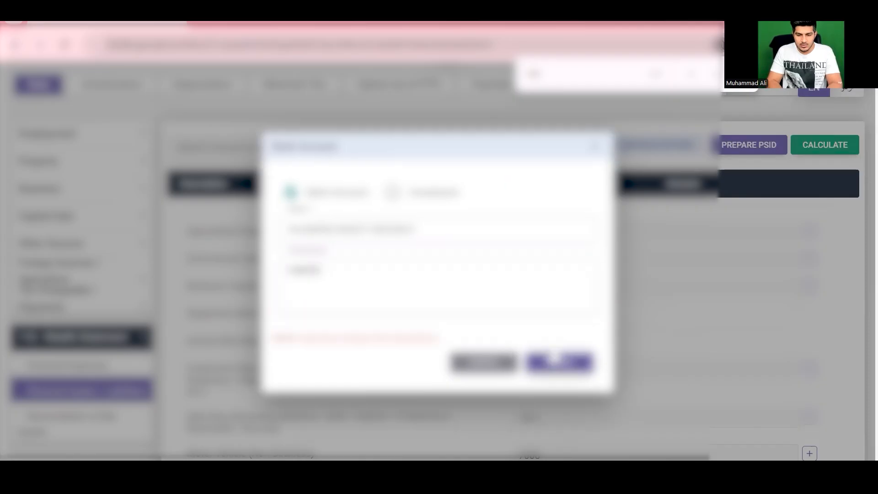
{"action": "left_click", "coordinate": [554, 362]}
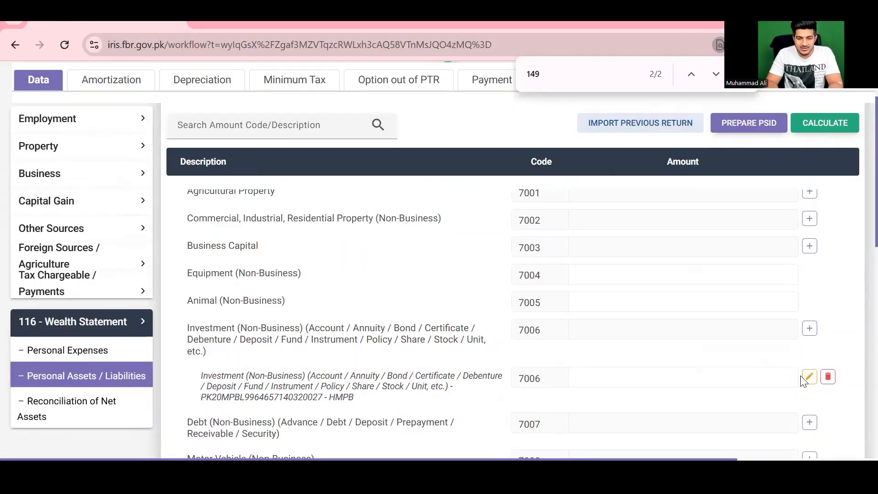
{"action": "key", "text": "alt+Tab"}
{"action": "key", "text": "alt+Tab"}
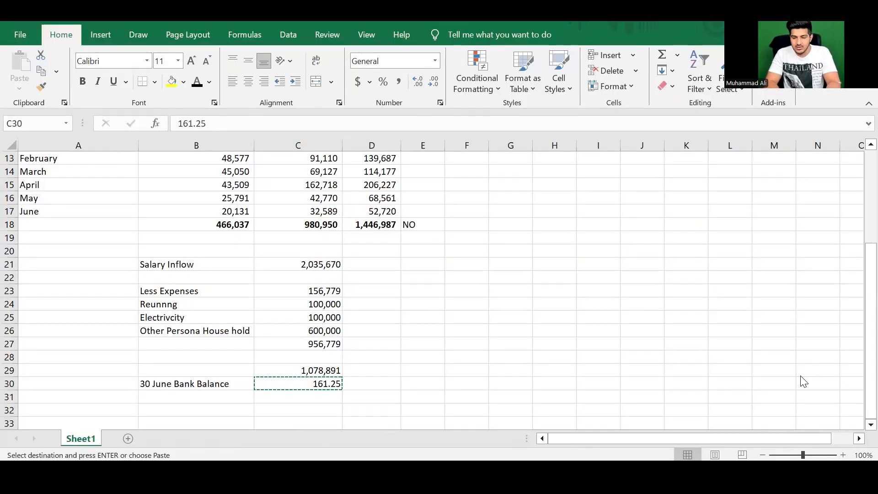
{"action": "key", "text": "alt+Tab"}
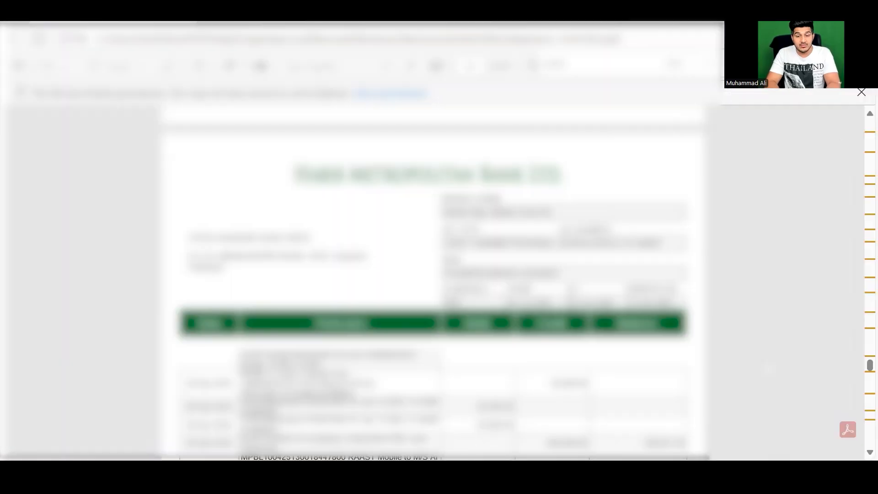
{"action": "key", "text": "alt+Tab"}
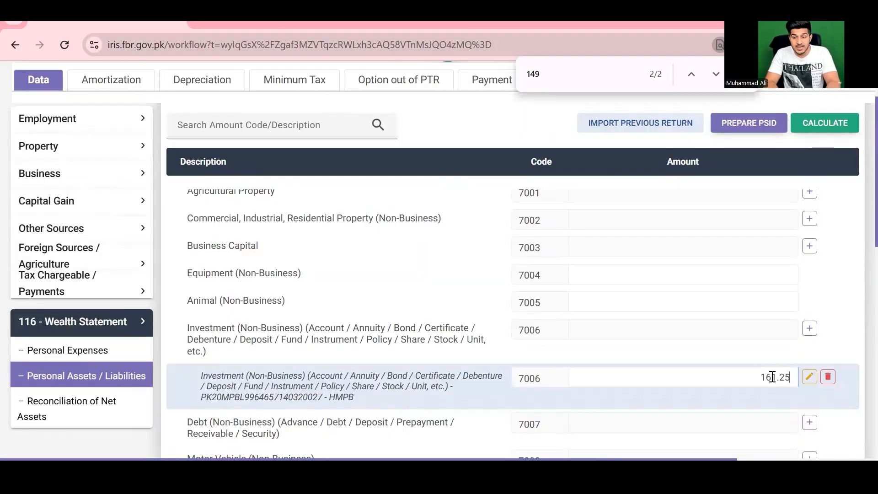
{"action": "left_click", "coordinate": [816, 130]}
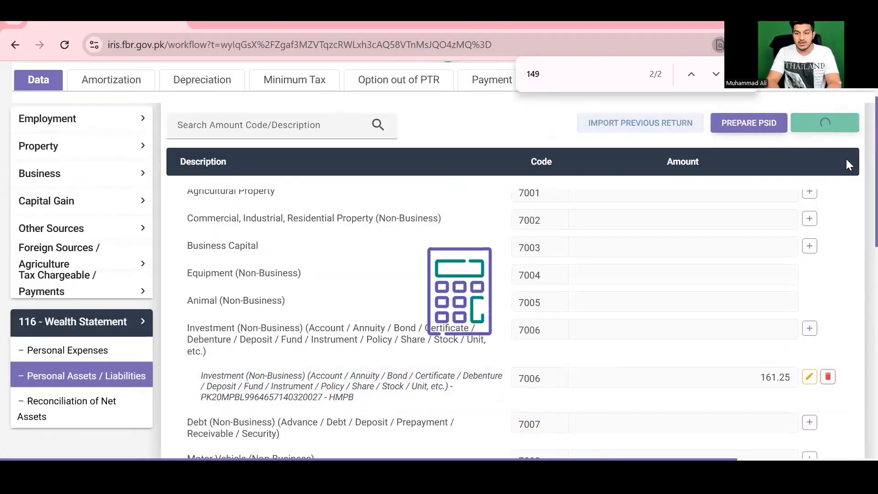
Step: Review the recalculated net assets of 3,231,931, up 161, then revisit the statement
{"action": "scroll", "coordinate": [859, 197], "scroll_direction": "down", "scroll_amount": 5}
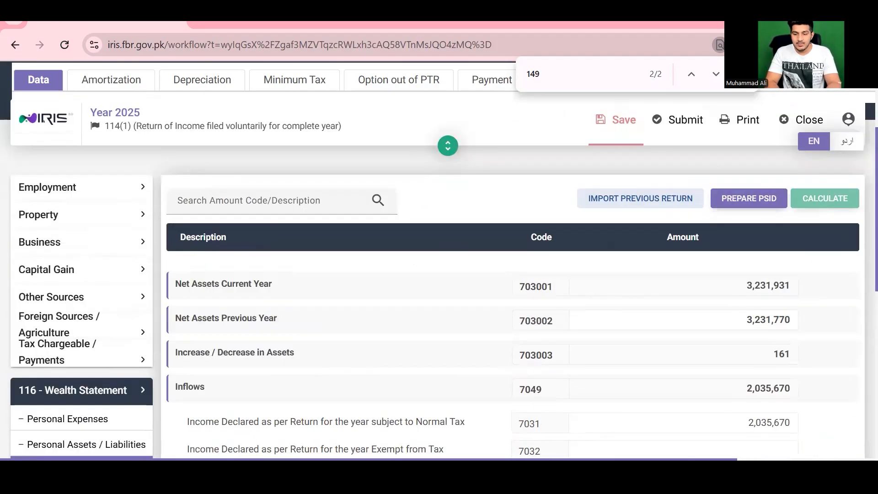
{"action": "scroll", "coordinate": [800, 396], "scroll_direction": "down", "scroll_amount": 10}
{"action": "key", "text": "alt+Tab"}
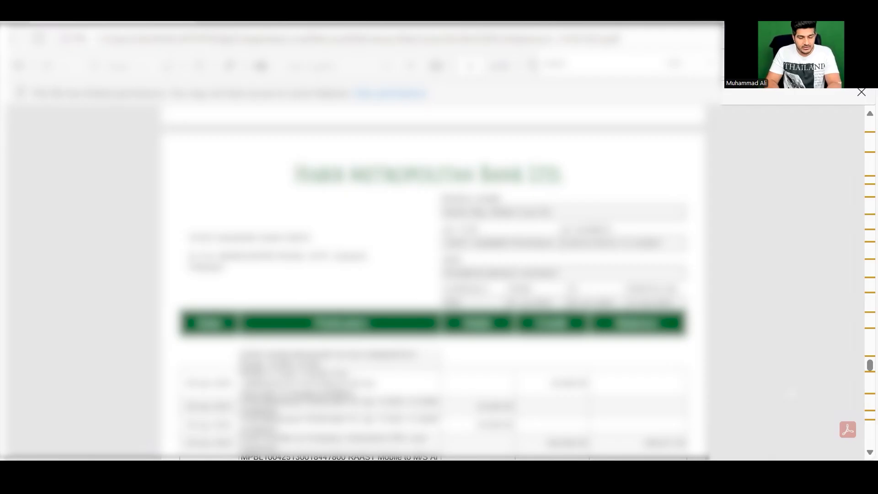
{"action": "scroll", "coordinate": [434, 283], "scroll_direction": "down", "scroll_amount": 1}
{"action": "key", "text": "alt+Tab"}
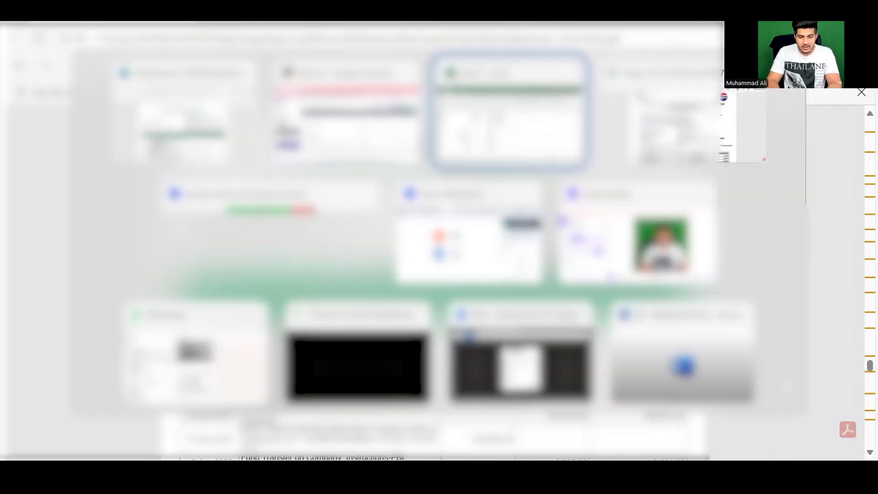
Step: Enter =C29-C30 in C32, giving 1,078,730 after the bank balance
{"action": "type", "text": "="}
{"action": "key", "text": "Up"}
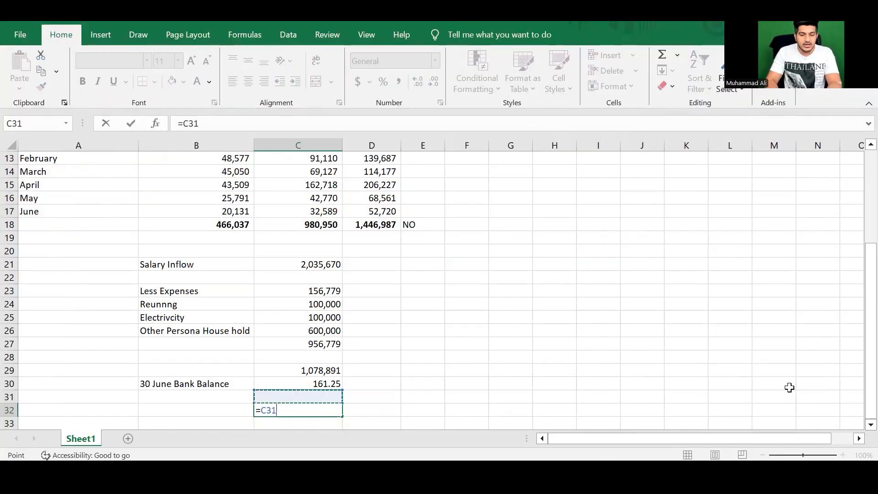
{"action": "key", "text": "Up"}
{"action": "key", "text": "Up"}
{"action": "type", "text": "-"}
{"action": "key", "text": "Up"}
{"action": "key", "text": "Up"}
{"action": "key", "text": "ctrl+Return"}
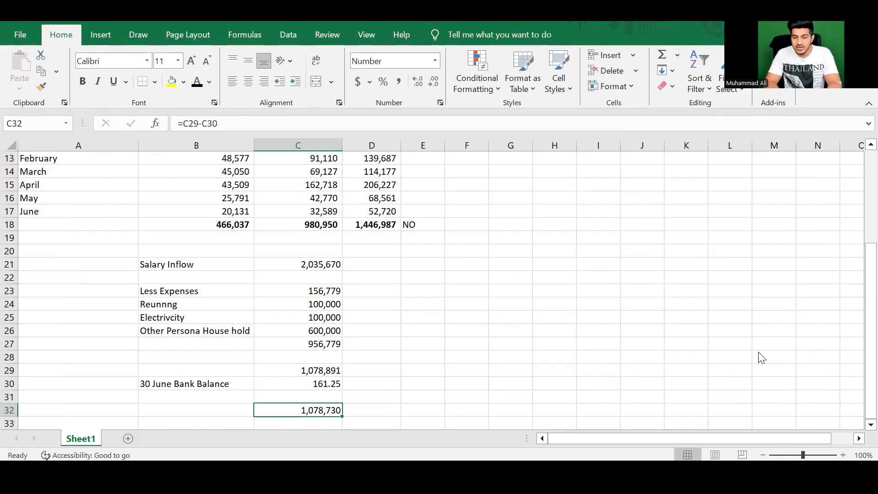
{"action": "key", "text": "alt+Tab"}
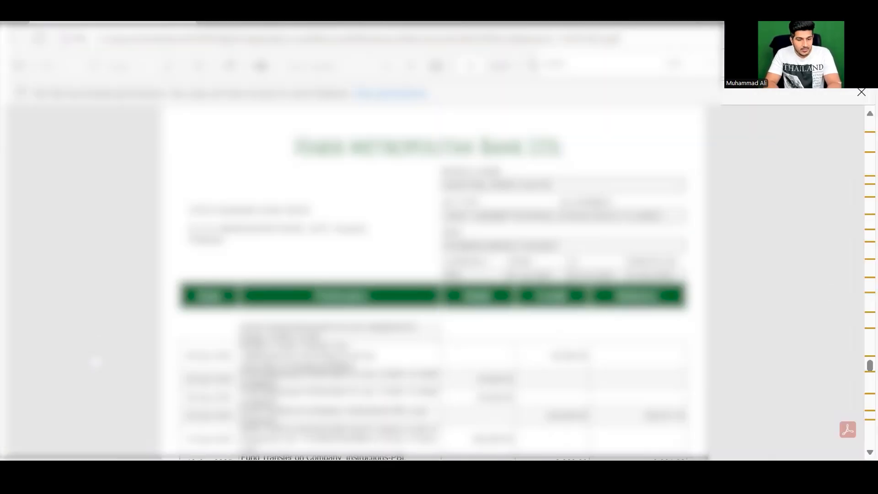
{"action": "key", "text": "alt+Tab"}
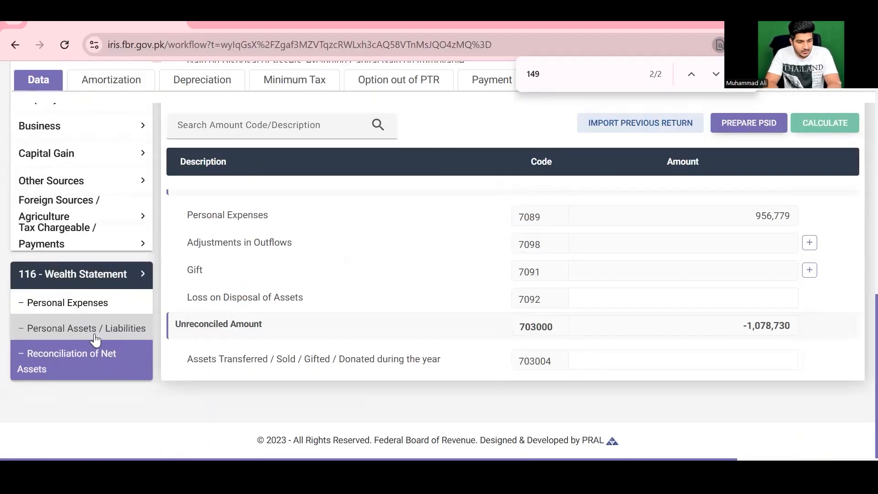
Step: Review the -1,078,730 unreconciled amount, then return to Personal Assets / Liabilities
{"action": "left_click", "coordinate": [67, 303]}
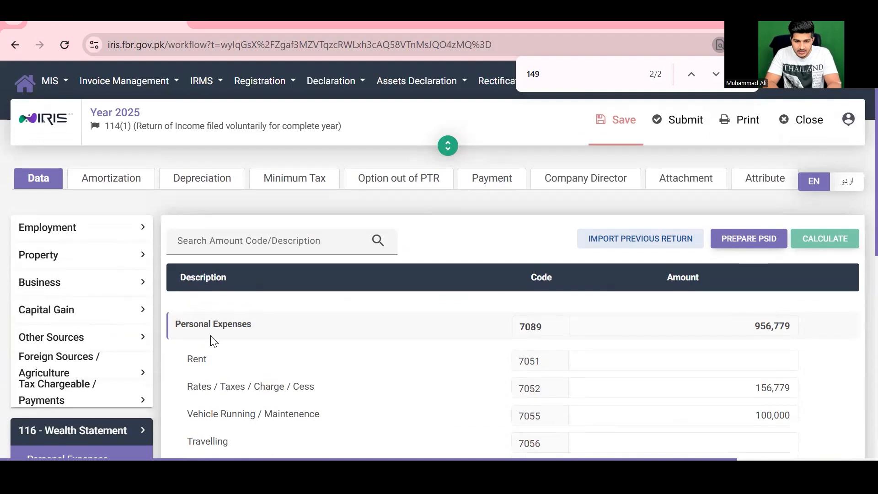
{"action": "scroll", "coordinate": [89, 362], "scroll_direction": "down", "scroll_amount": 5}
{"action": "left_click", "coordinate": [90, 361]}
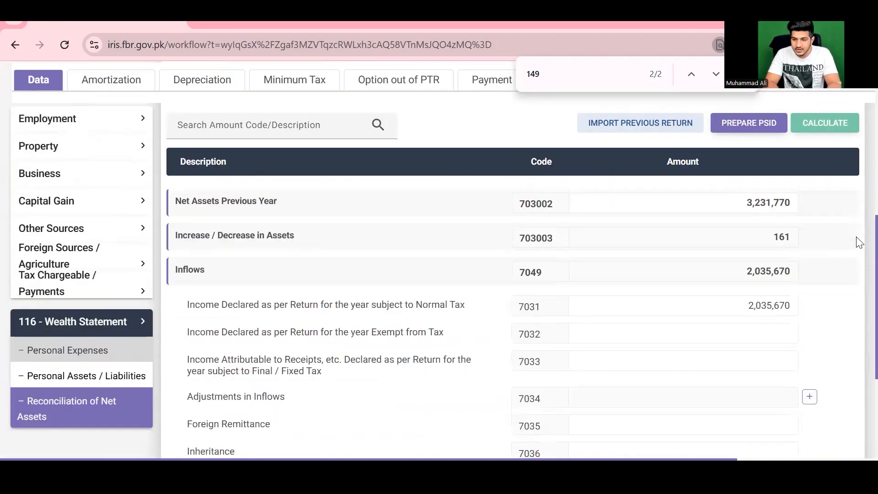
{"action": "scroll", "coordinate": [807, 287], "scroll_direction": "down", "scroll_amount": 5}
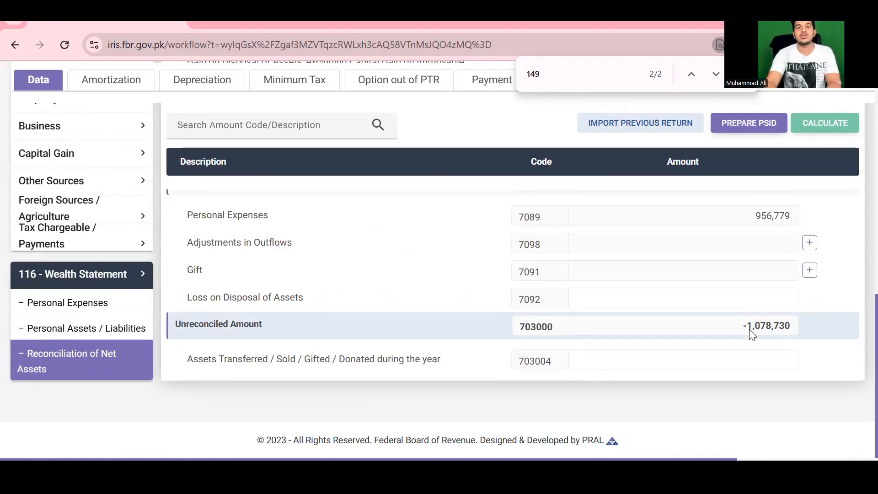
{"action": "left_click", "coordinate": [106, 328]}
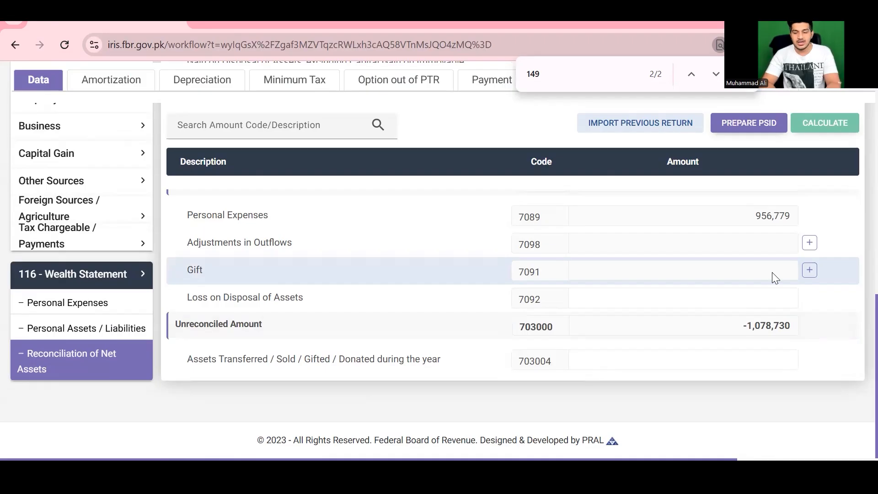
{"action": "scroll", "coordinate": [859, 256], "scroll_direction": "down", "scroll_amount": 4}
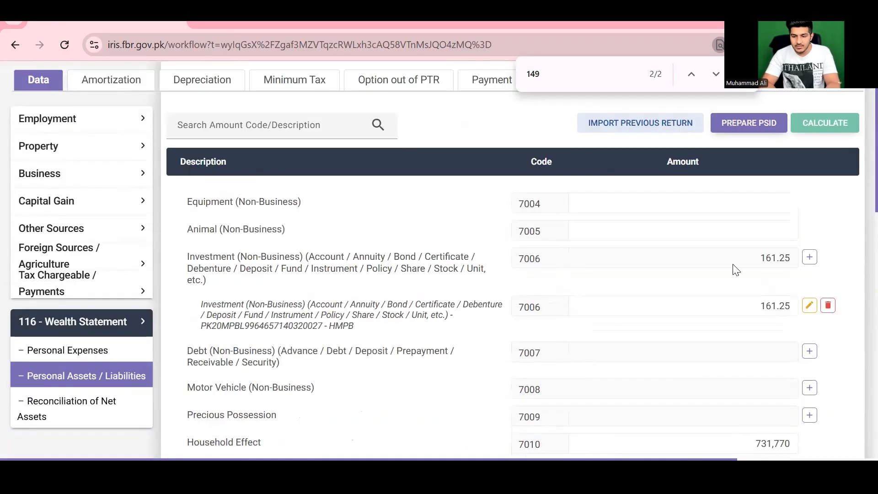
Step: Change Household Effect to 1,000,000 and Personal Item to 800,000, recalculating the totals
{"action": "scroll", "coordinate": [788, 261], "scroll_direction": "down", "scroll_amount": 4}
{"action": "double_click", "coordinate": [793, 258]}
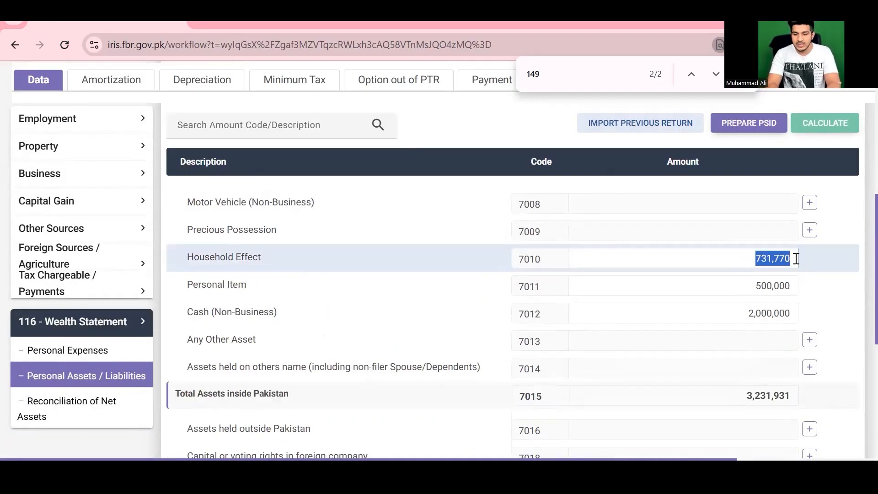
{"action": "type", "text": "10000"}
{"action": "type", "text": "0"}
{"action": "key", "text": "BackSpace"}
{"action": "key", "text": "BackSpace"}
{"action": "key", "text": "BackSpace"}
{"action": "key", "text": "BackSpace"}
{"action": "key", "text": "BackSpace"}
{"action": "key", "text": "BackSpace"}
{"action": "type", "text": "1000000"}
{"action": "left_click", "coordinate": [809, 129]}
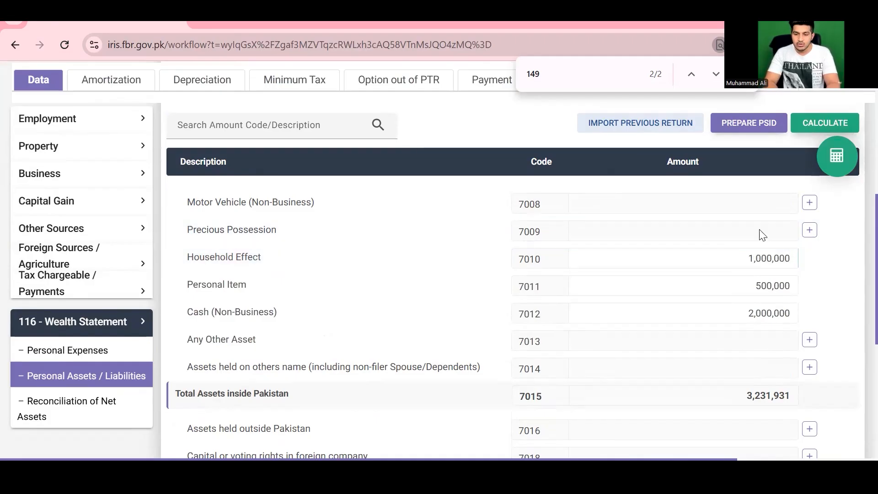
{"action": "left_click_drag", "start_coordinate": [750, 290], "coordinate": [836, 294]}
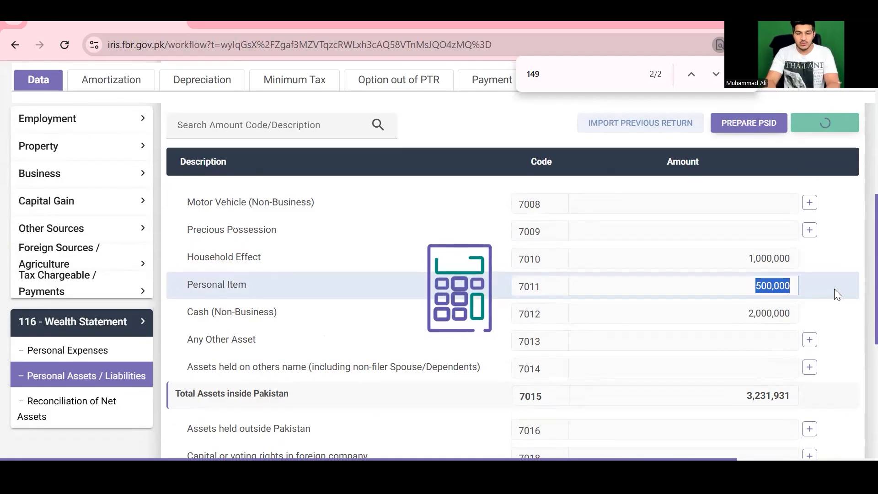
{"action": "key", "text": "BackSpace"}
{"action": "type", "text": "800000"}
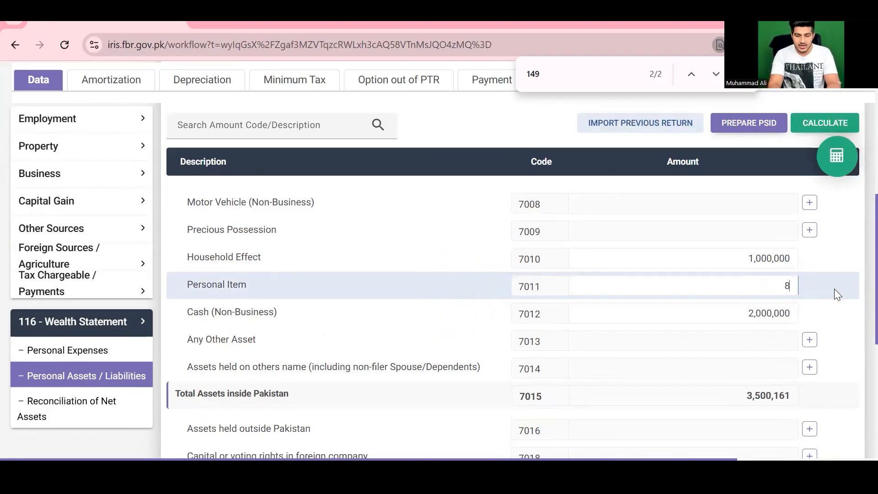
{"action": "left_click", "coordinate": [810, 127]}
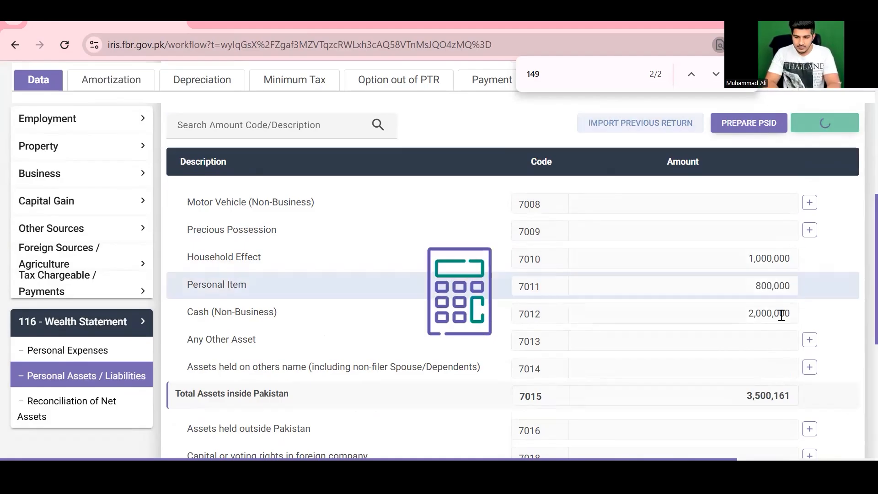
Step: Add a Bonds sub-entry under Any Other Asset, then delete it again
{"action": "left_click", "coordinate": [809, 340]}
{"action": "type", "text": "Bonds"}
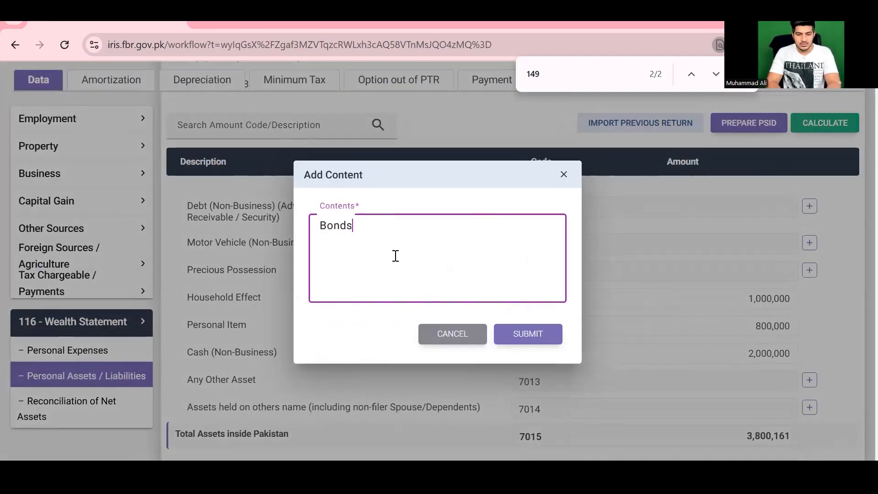
{"action": "left_click", "coordinate": [514, 342]}
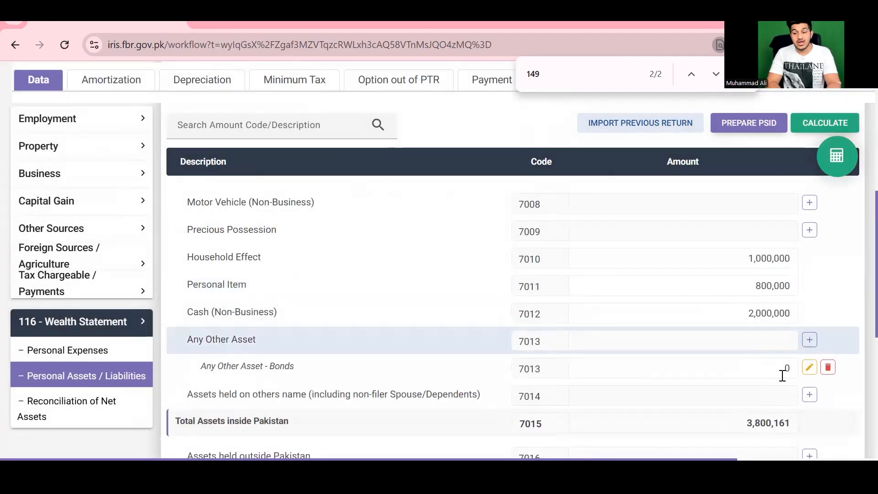
{"action": "left_click", "coordinate": [795, 373]}
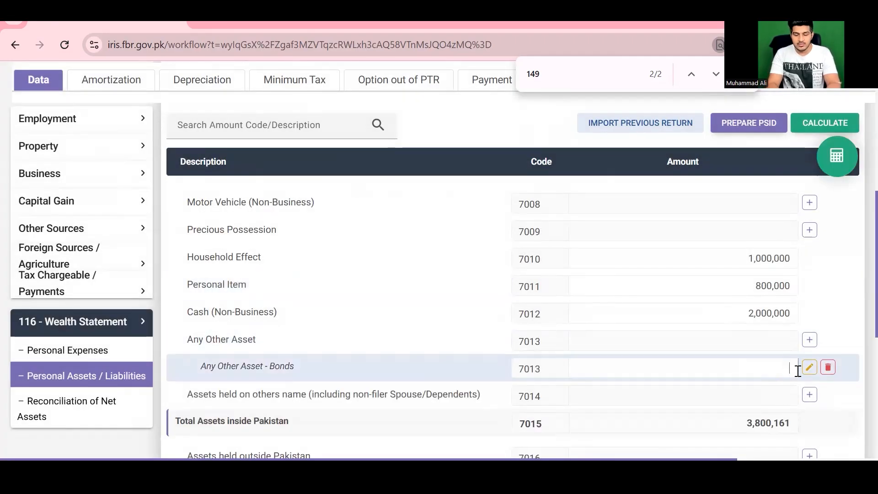
{"action": "left_click", "coordinate": [828, 367]}
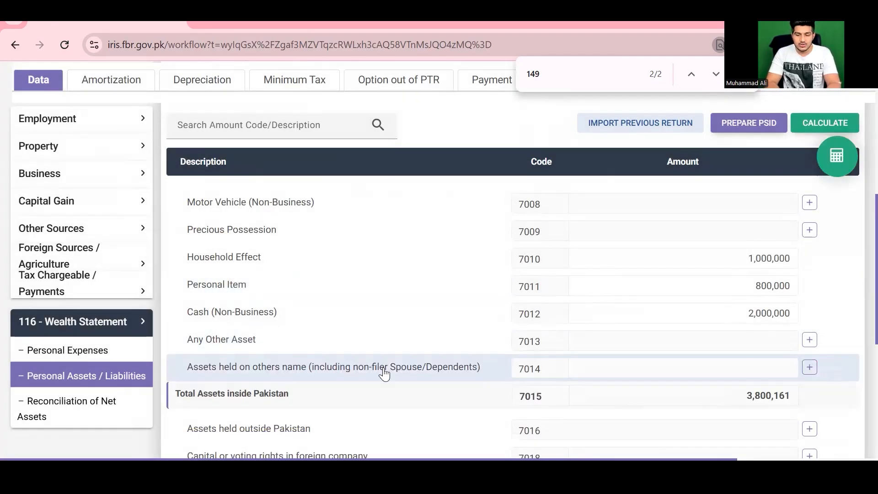
{"action": "left_click", "coordinate": [67, 350]}
Step: Replace the 600,000 in Other Personal / Household Expenses (7087) with 800,000
{"action": "scroll", "coordinate": [855, 219], "scroll_direction": "up", "scroll_amount": 5}
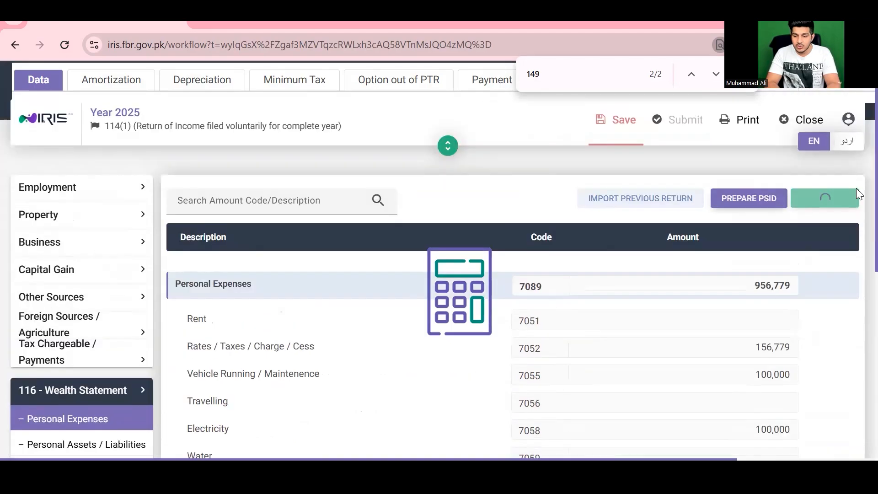
{"action": "scroll", "coordinate": [856, 180], "scroll_direction": "down", "scroll_amount": 4}
{"action": "scroll", "coordinate": [856, 349], "scroll_direction": "down", "scroll_amount": 3}
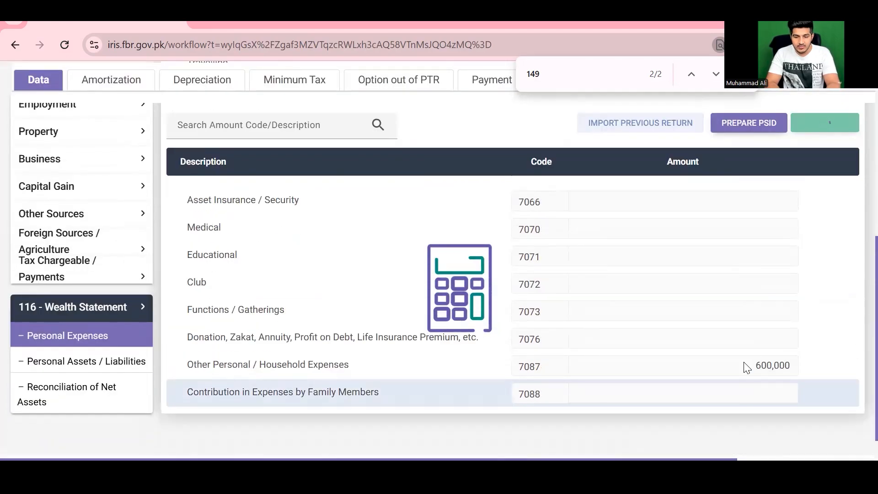
{"action": "left_click_drag", "start_coordinate": [747, 367], "coordinate": [813, 366]}
{"action": "key", "text": "BackSpace"}
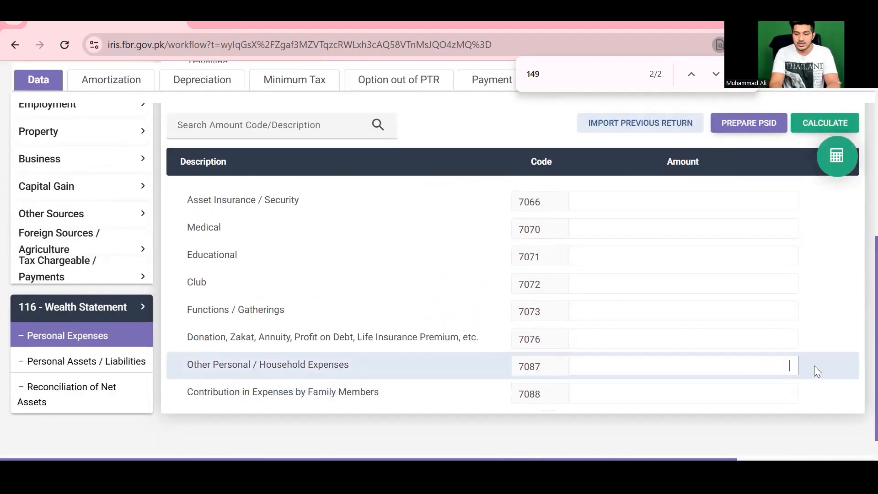
{"action": "type", "text": "80000"}
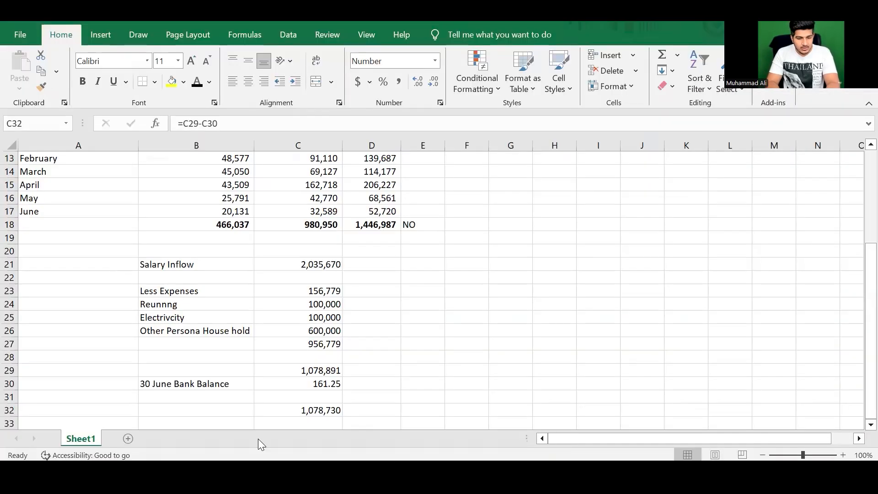
Step: Enter 800,000 in cell C26 for the household expense in the Excel working
{"action": "key", "text": "Up"}
{"action": "key", "text": "Up"}
{"action": "key", "text": "Up"}
{"action": "key", "text": "Up"}
{"action": "key", "text": "Up"}
{"action": "key", "text": "Up"}
{"action": "key", "text": "Up"}
{"action": "key", "text": "Down"}
{"action": "type", "text": "80"}
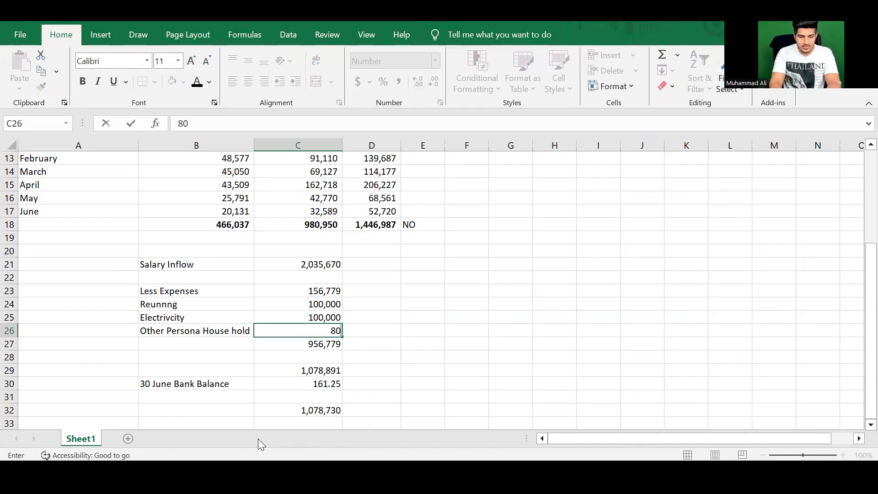
{"action": "type", "text": "0,000"}
{"action": "key", "text": "Return"}
{"action": "key", "text": "Down"}
{"action": "key", "text": "Down"}
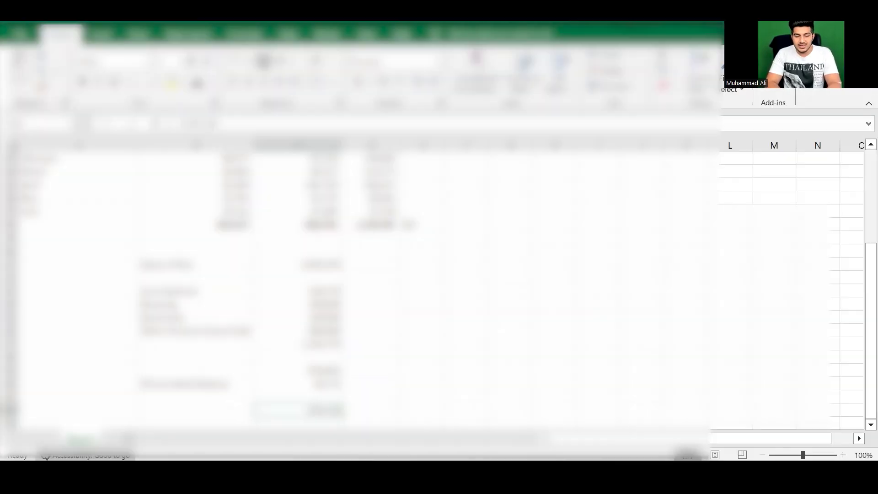
Step: Check the -310,500 unreconciled amount, then clear the 2,000,000 cash entry and recalculate
{"action": "key", "text": "alt+Tab"}
{"action": "key", "text": "alt+Tab"}
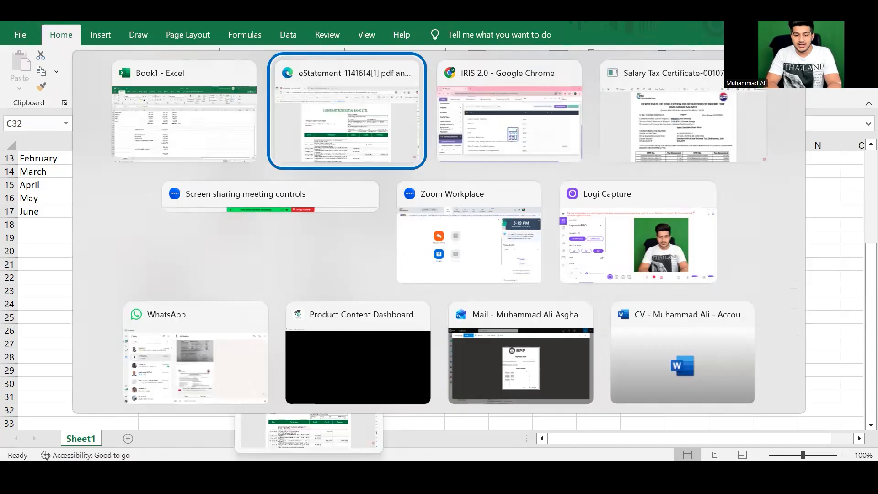
{"action": "left_click", "coordinate": [107, 391]}
{"action": "scroll", "coordinate": [856, 384], "scroll_direction": "down", "scroll_amount": 10}
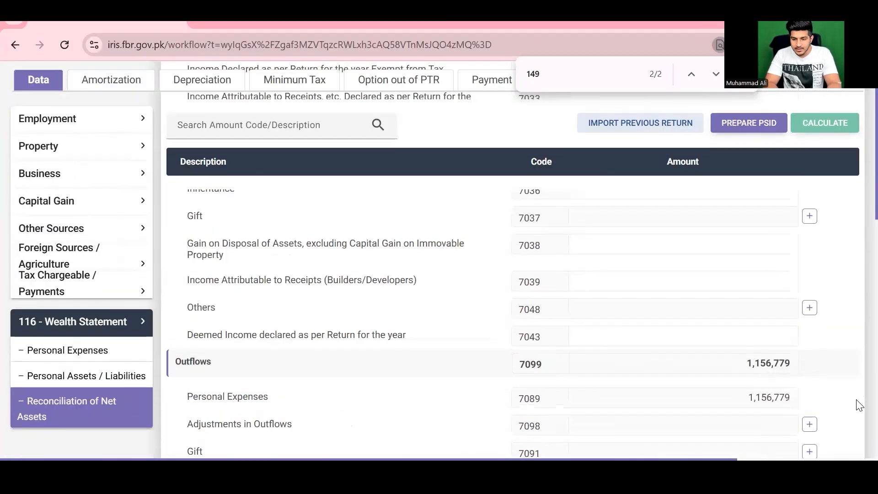
{"action": "left_click", "coordinate": [772, 358]}
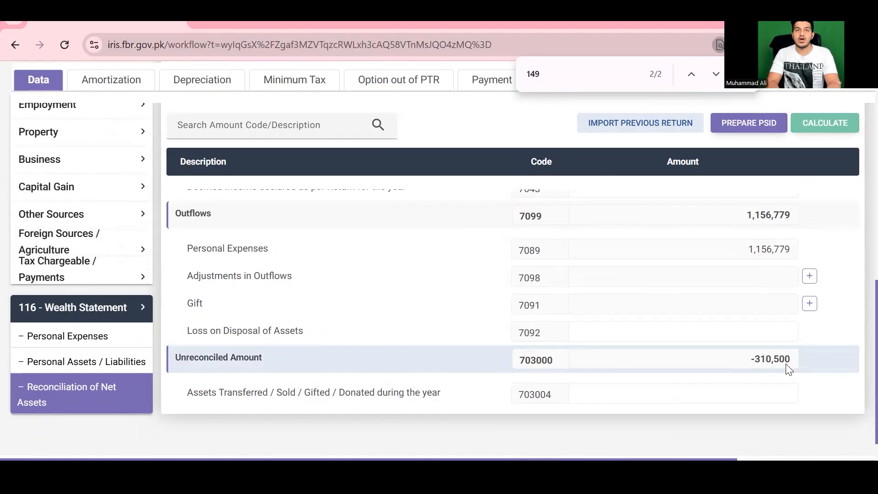
{"action": "left_click", "coordinate": [77, 361]}
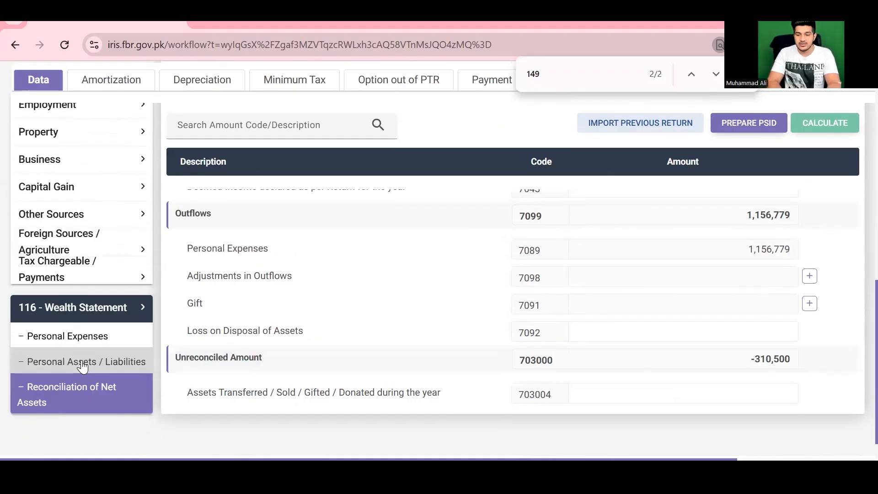
{"action": "scroll", "coordinate": [777, 328], "scroll_direction": "down", "scroll_amount": 8}
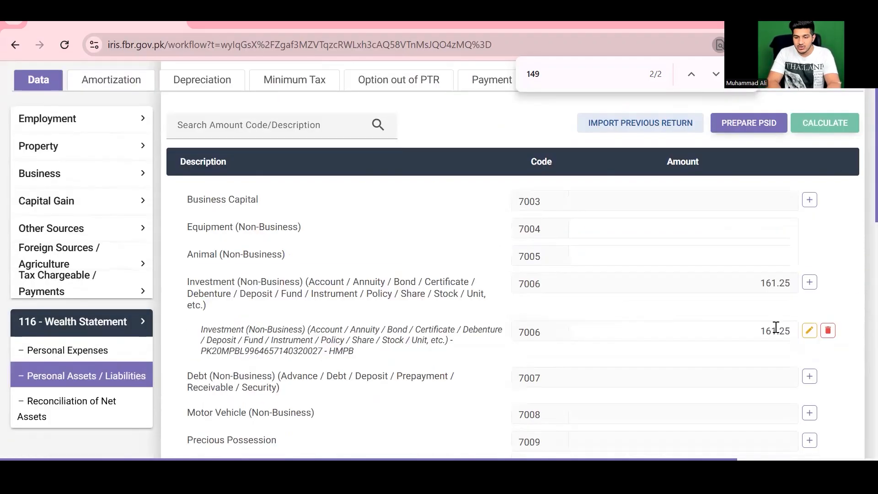
{"action": "left_click", "coordinate": [792, 333]}
{"action": "key", "text": "BackSpace"}
{"action": "key", "text": "BackSpace"}
{"action": "key", "text": "BackSpace"}
{"action": "key", "text": "BackSpace"}
{"action": "key", "text": "BackSpace"}
{"action": "key", "text": "BackSpace"}
{"action": "key", "text": "BackSpace"}
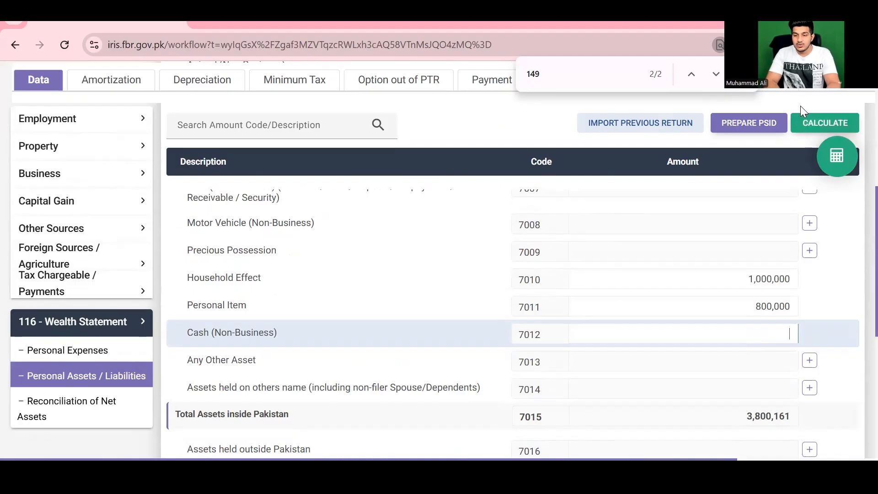
{"action": "left_click", "coordinate": [807, 120]}
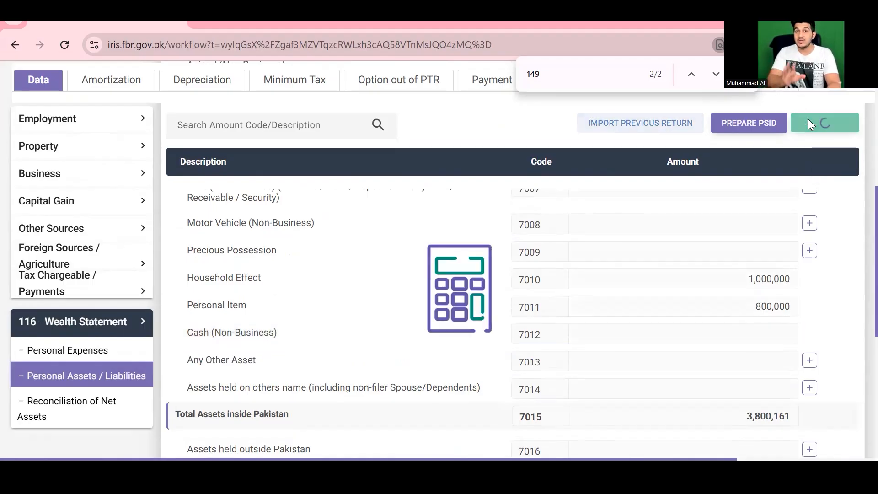
Step: Paste the 2,310,500 unreconciled amount into Cash (Non-Business) and recalculate net assets to 4,110,661
{"action": "left_click", "coordinate": [122, 422]}
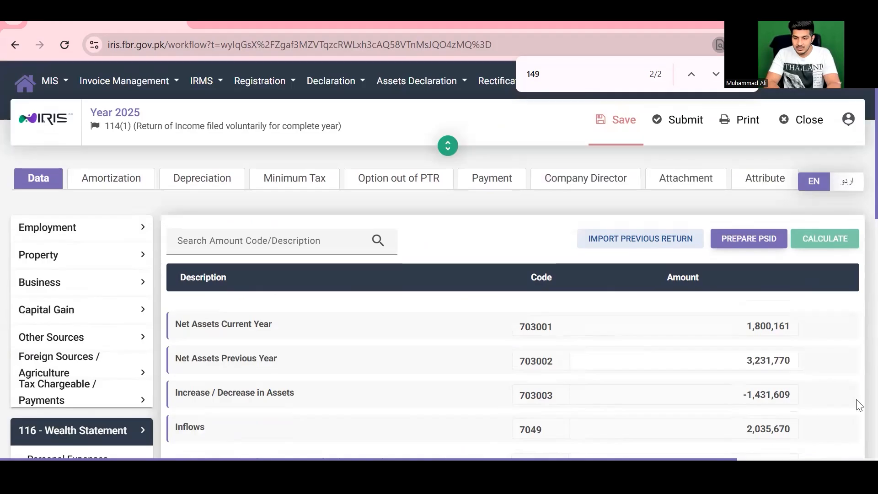
{"action": "scroll", "coordinate": [779, 349], "scroll_direction": "down", "scroll_amount": 5}
{"action": "scroll", "coordinate": [750, 332], "scroll_direction": "down", "scroll_amount": 2}
{"action": "double_click", "coordinate": [794, 327]}
{"action": "key", "text": "ctrl+c"}
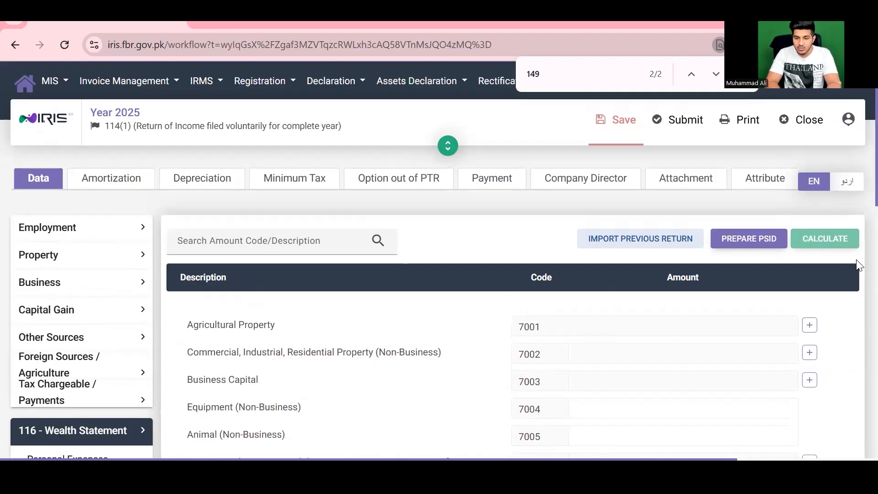
{"action": "scroll", "coordinate": [857, 265], "scroll_direction": "down", "scroll_amount": 5}
{"action": "scroll", "coordinate": [755, 355], "scroll_direction": "down", "scroll_amount": 1}
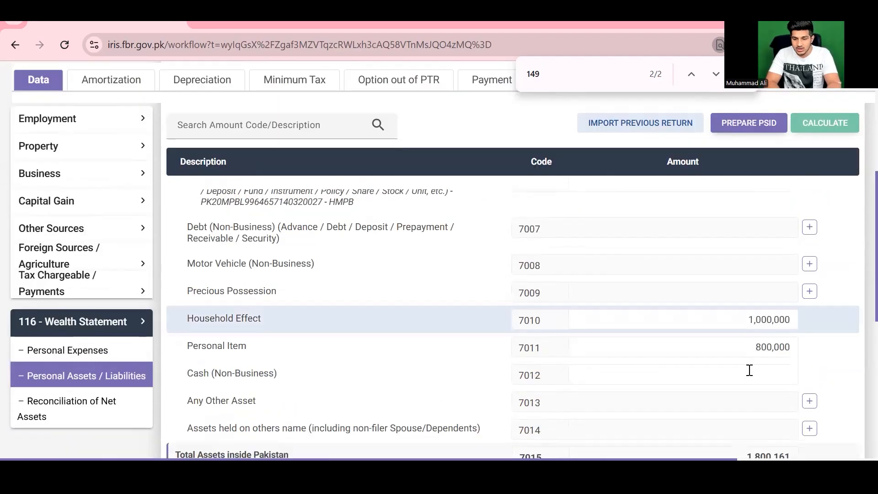
{"action": "left_click", "coordinate": [749, 371]}
{"action": "key", "text": "ctrl+v"}
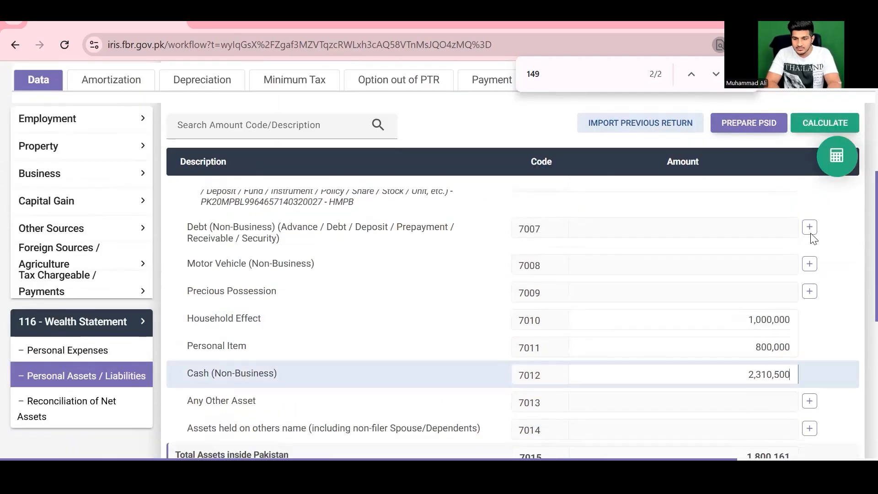
{"action": "left_click", "coordinate": [818, 120]}
{"action": "scroll", "coordinate": [859, 315], "scroll_direction": "down", "scroll_amount": 2}
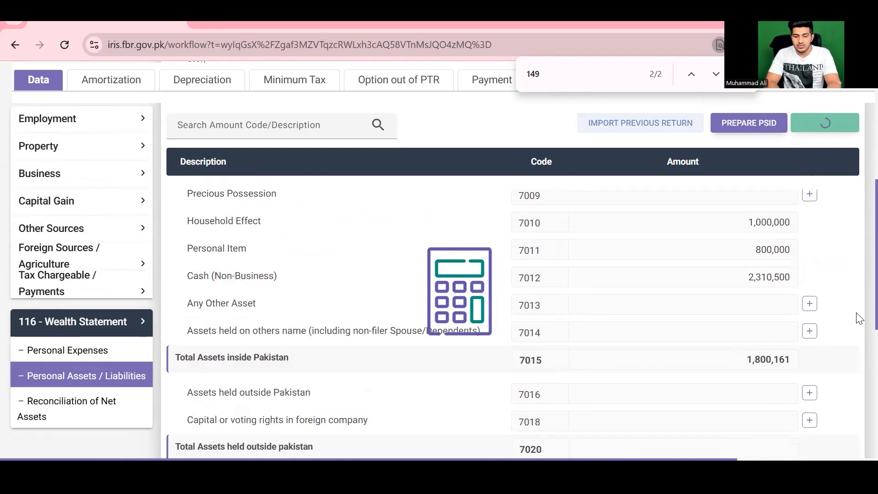
{"action": "scroll", "coordinate": [858, 320], "scroll_direction": "down", "scroll_amount": 2}
{"action": "scroll", "coordinate": [859, 322], "scroll_direction": "down", "scroll_amount": 2}
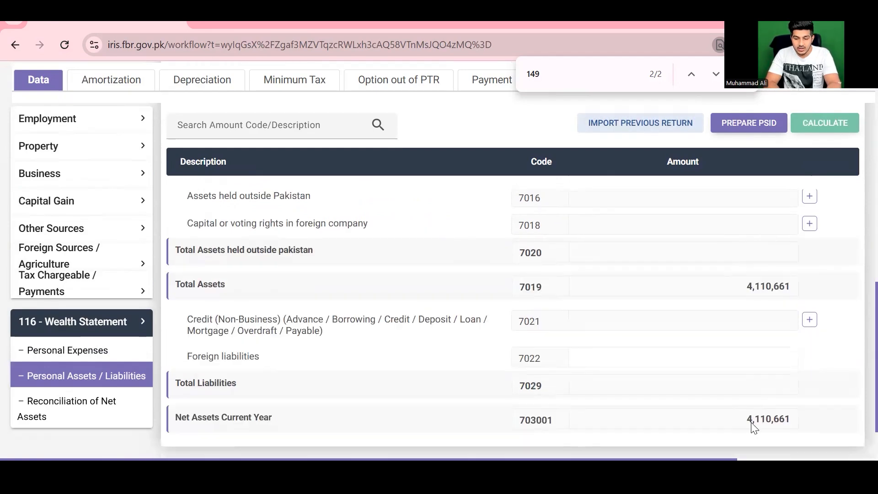
{"action": "left_click_drag", "start_coordinate": [797, 418], "coordinate": [59, 352]}
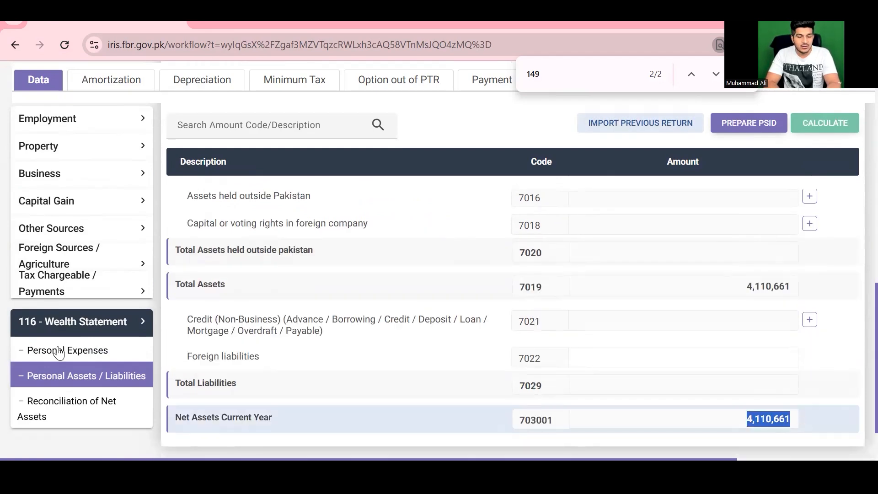
{"action": "left_click", "coordinate": [59, 352]}
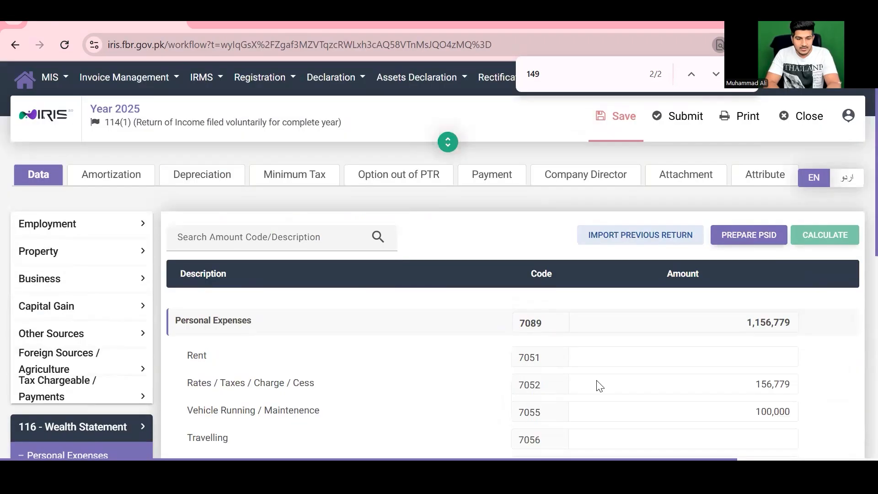
Step: Review the reconciliation, net assets and 878,891 increase in assets figures
{"action": "scroll", "coordinate": [366, 384], "scroll_direction": "down", "scroll_amount": 3}
{"action": "left_click", "coordinate": [114, 379]}
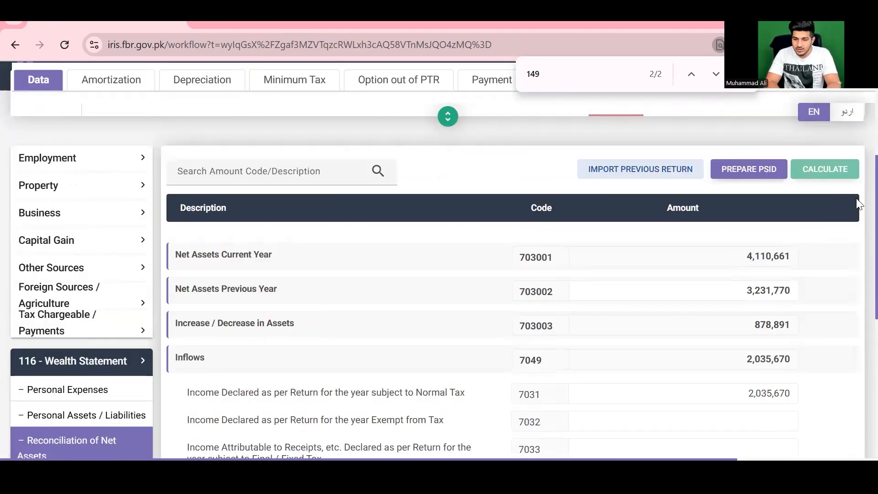
{"action": "scroll", "coordinate": [857, 445], "scroll_direction": "down", "scroll_amount": 5}
{"action": "scroll", "coordinate": [766, 359], "scroll_direction": "down", "scroll_amount": 3}
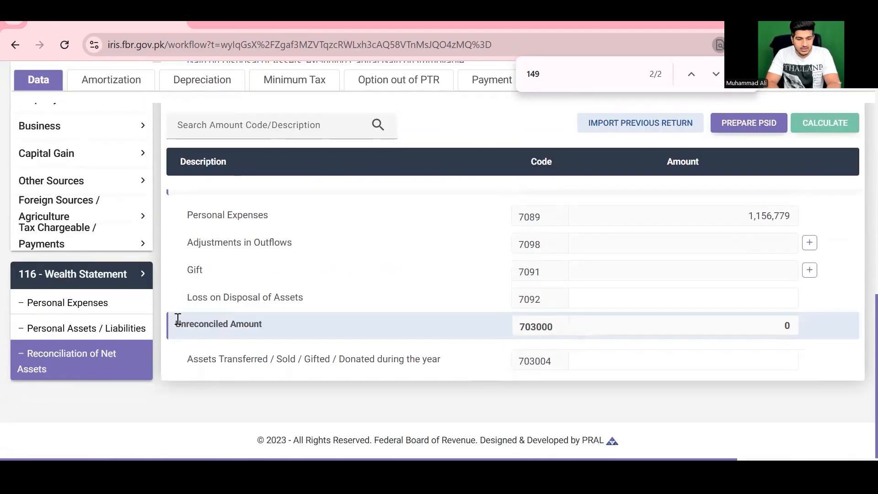
{"action": "left_click", "coordinate": [84, 328]}
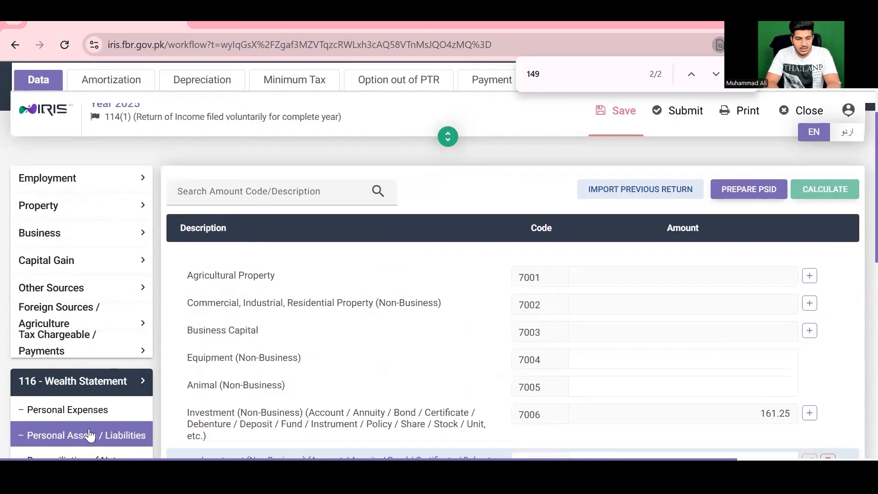
{"action": "left_click", "coordinate": [82, 456]}
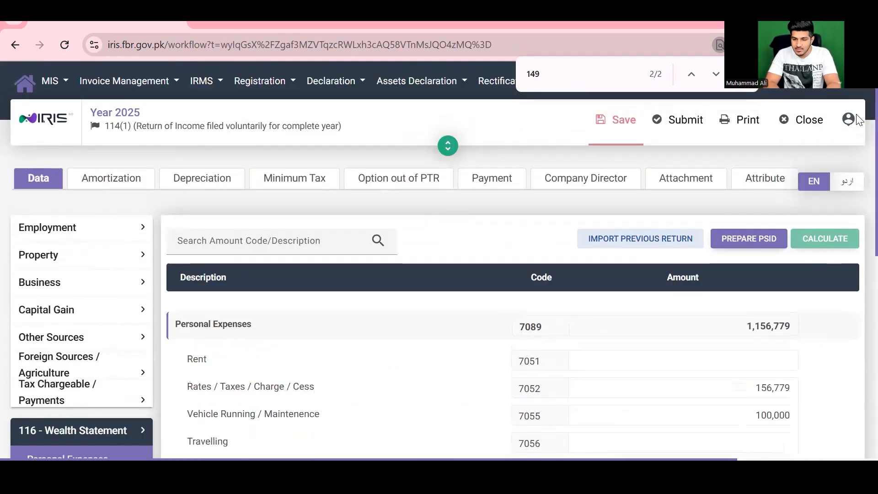
{"action": "scroll", "coordinate": [857, 339], "scroll_direction": "down", "scroll_amount": 5}
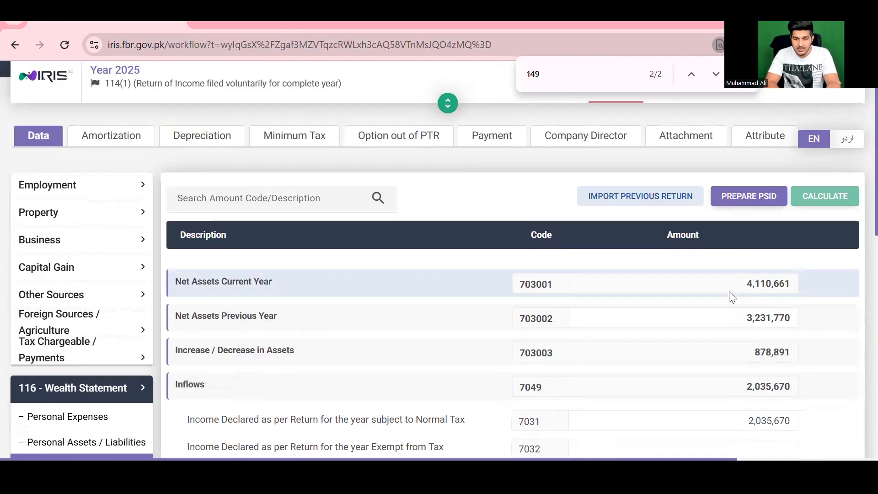
{"action": "left_click_drag", "start_coordinate": [788, 283], "coordinate": [758, 352]}
{"action": "left_click", "coordinate": [780, 356]}
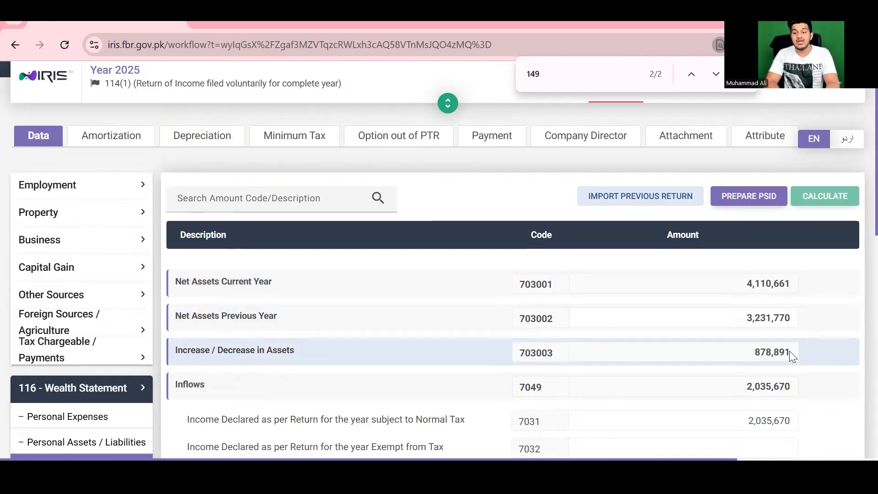
{"action": "double_click", "coordinate": [792, 352]}
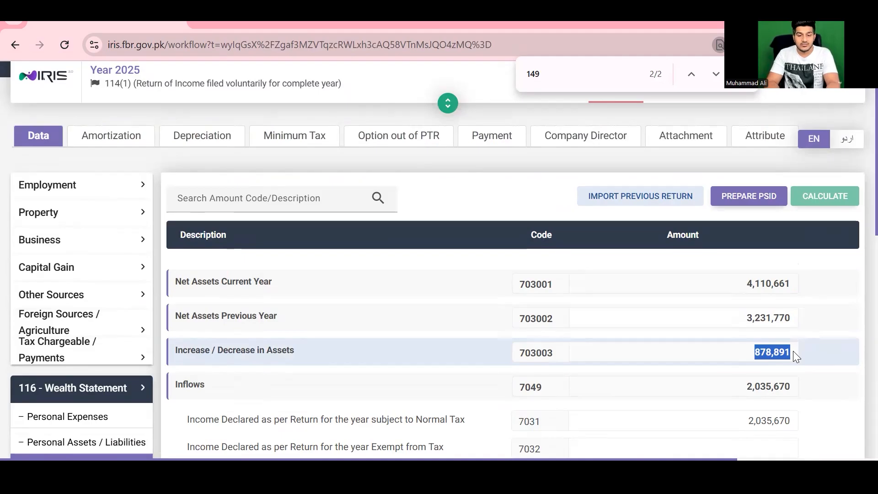
Step: Compare the IRIS figures with the difference in Excel cell C32
{"action": "key", "text": "alt+Tab"}
{"action": "key", "text": "Down"}
{"action": "key", "text": "Down"}
{"action": "key", "text": "Down"}
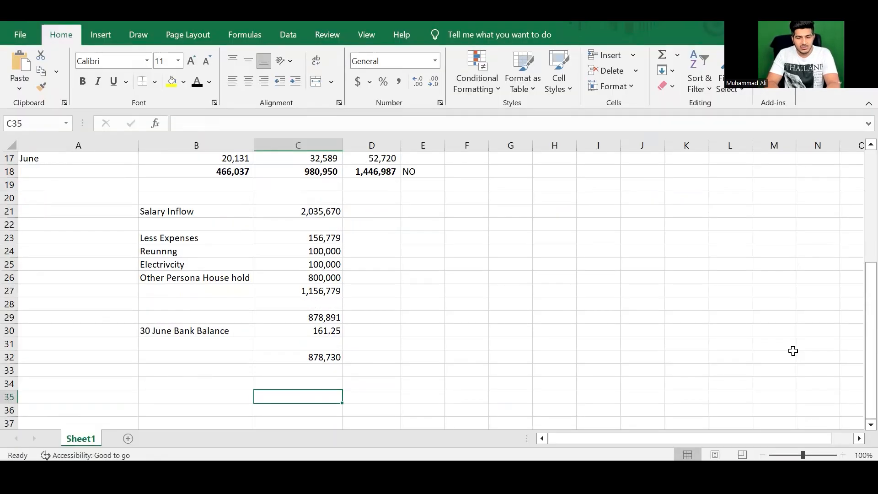
{"action": "key", "text": "Up"}
{"action": "key", "text": "Up"}
{"action": "key", "text": "Up"}
{"action": "key", "text": "alt+Tab"}
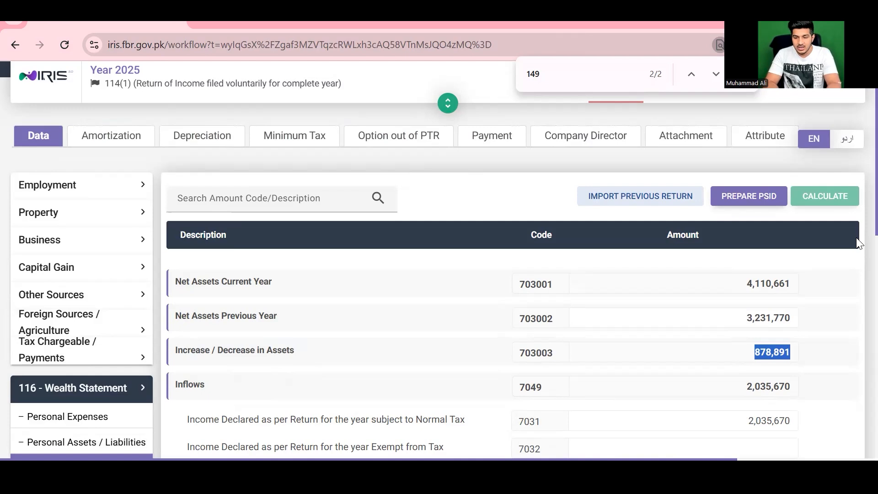
{"action": "scroll", "coordinate": [857, 274], "scroll_direction": "down", "scroll_amount": 3}
{"action": "scroll", "coordinate": [858, 274], "scroll_direction": "up", "scroll_amount": 1}
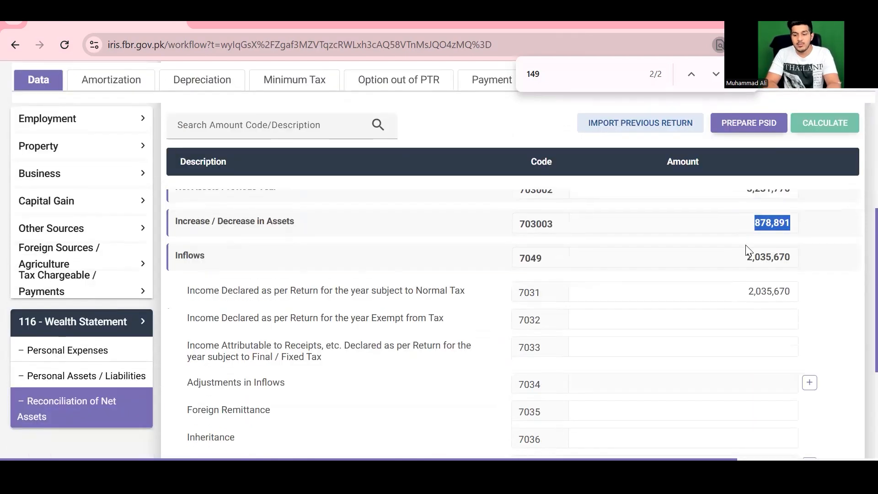
{"action": "scroll", "coordinate": [746, 251], "scroll_direction": "up", "scroll_amount": 2}
Step: Confirm net assets of 4,110,661 and a zero unreconciled amount, then save the draft
{"action": "double_click", "coordinate": [793, 269]}
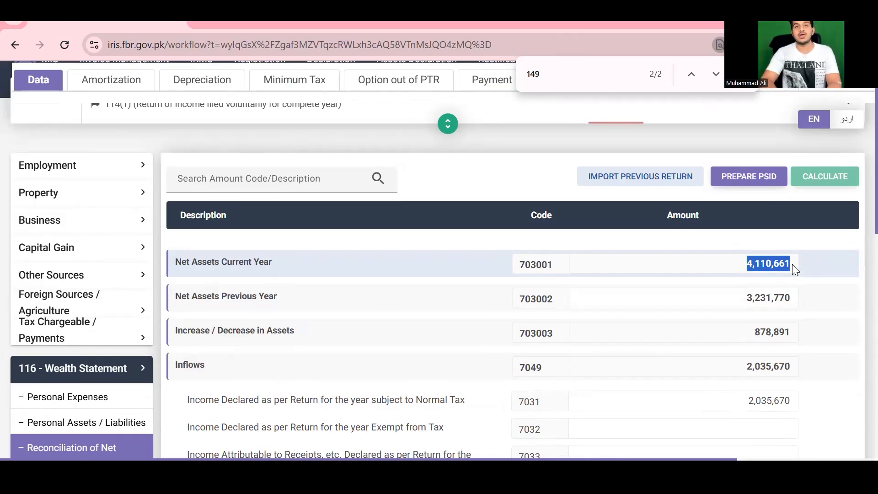
{"action": "scroll", "coordinate": [856, 369], "scroll_direction": "down", "scroll_amount": 5}
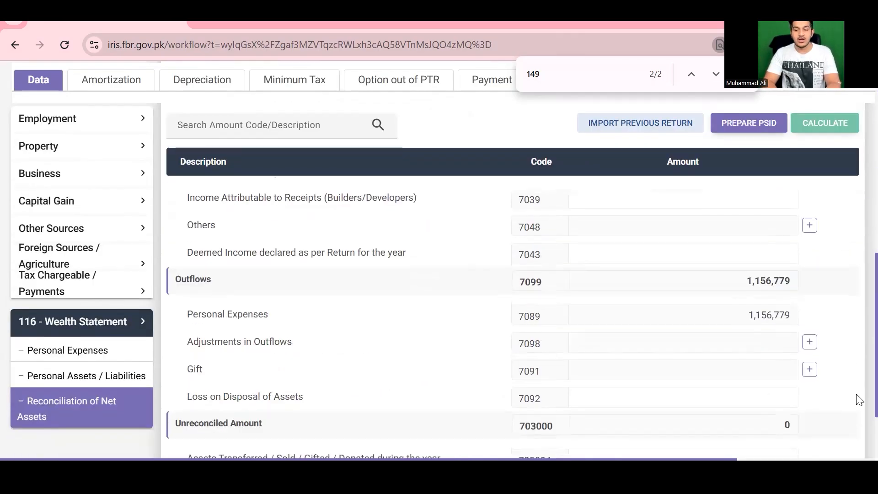
{"action": "scroll", "coordinate": [857, 399], "scroll_direction": "down", "scroll_amount": 2}
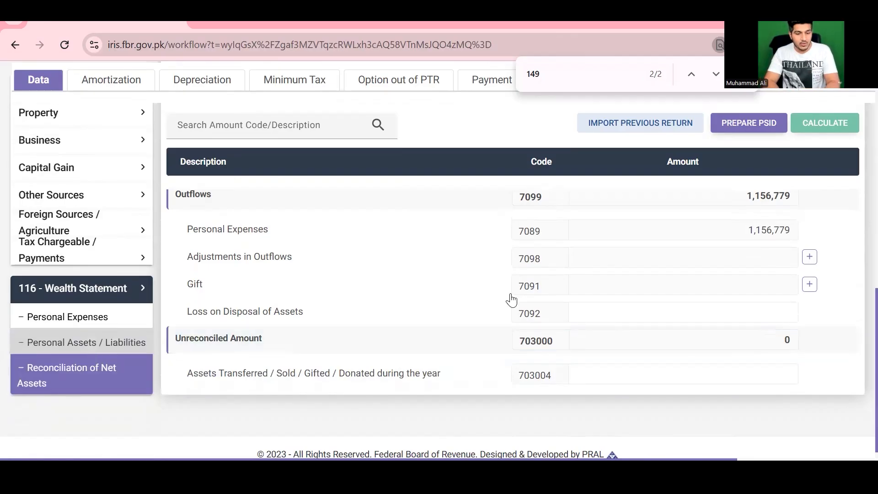
{"action": "scroll", "coordinate": [856, 315], "scroll_direction": "down", "scroll_amount": 5}
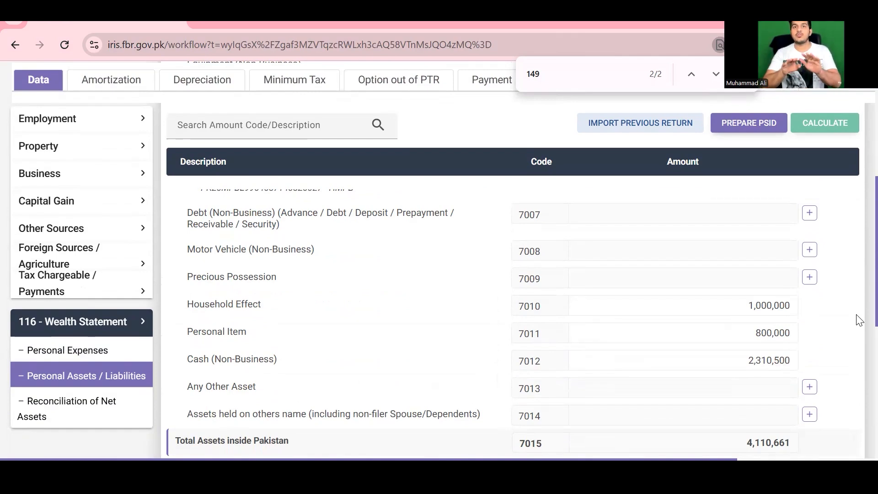
{"action": "scroll", "coordinate": [856, 206], "scroll_direction": "down", "scroll_amount": 3}
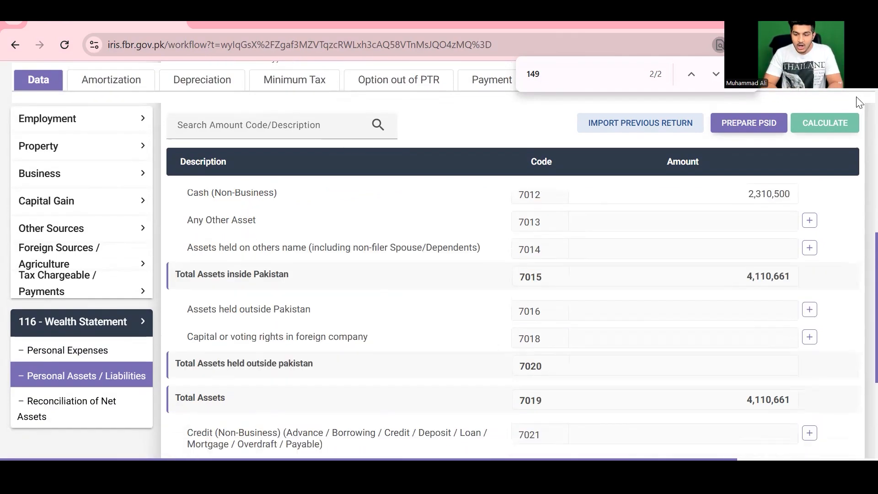
{"action": "scroll", "coordinate": [858, 103], "scroll_direction": "up", "scroll_amount": 10}
{"action": "left_click", "coordinate": [608, 120]}
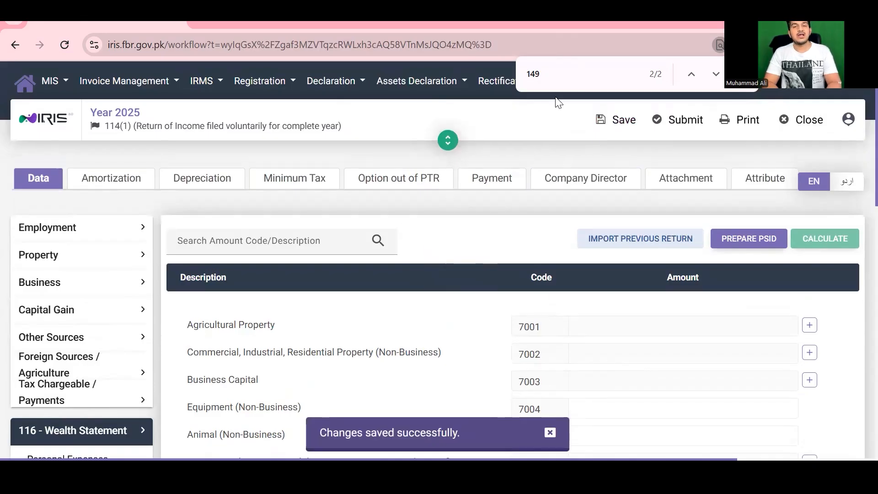
Step: Start submission, cancel at the PIN declaration, and close the return
{"action": "left_click", "coordinate": [680, 133]}
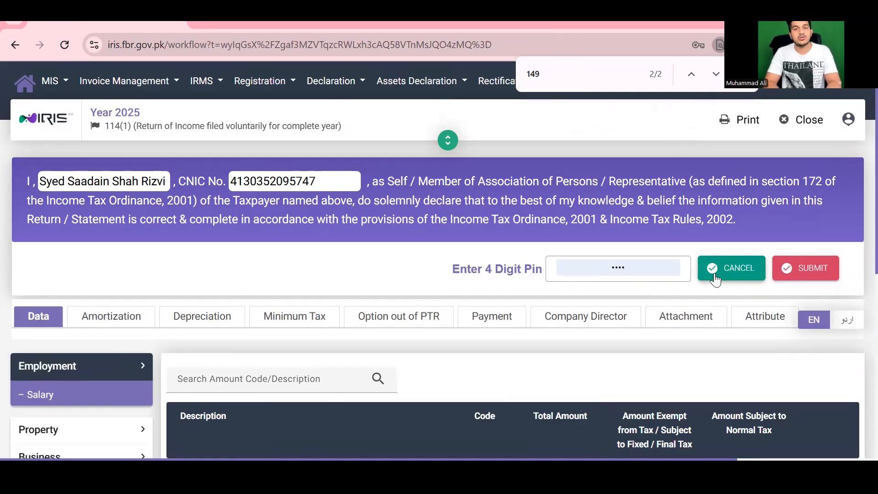
{"action": "left_click", "coordinate": [715, 279]}
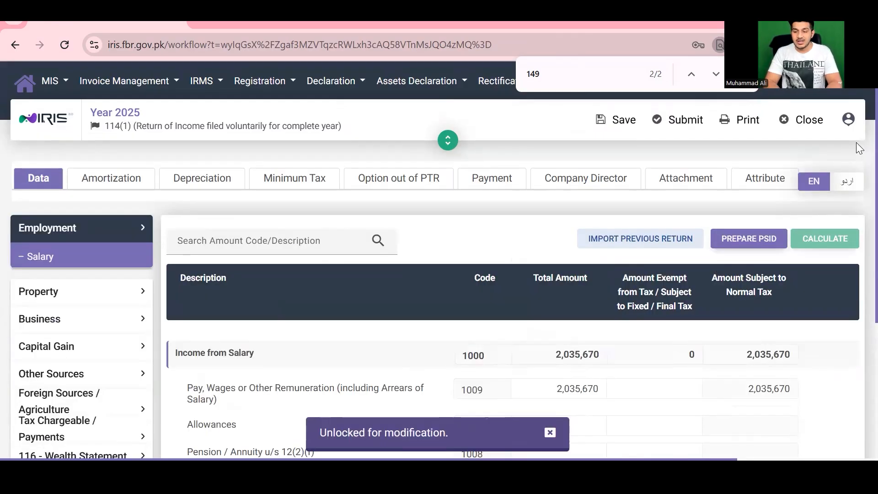
{"action": "left_click", "coordinate": [800, 121]}
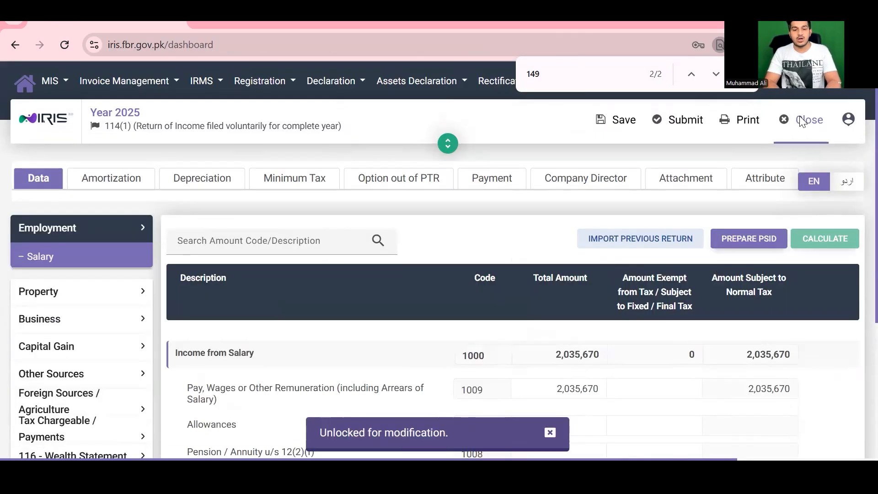
Step: Open the Tax Year 2024 declaration from Completed Tasks under DECLARATION
{"action": "scroll", "coordinate": [497, 247], "scroll_direction": "down", "scroll_amount": 3}
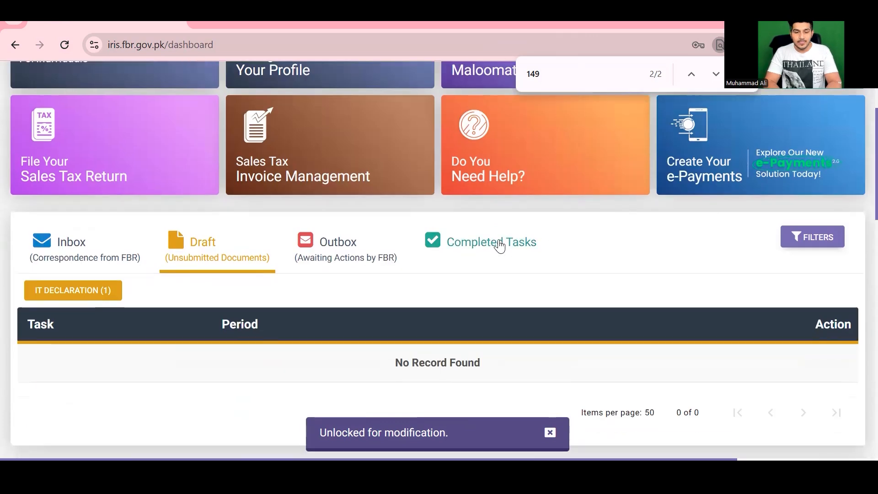
{"action": "left_click", "coordinate": [496, 244]}
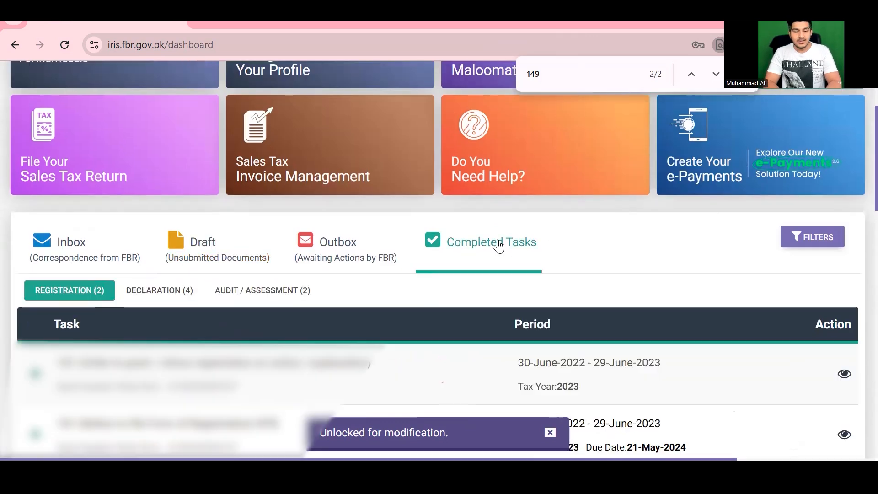
{"action": "left_click", "coordinate": [170, 293]}
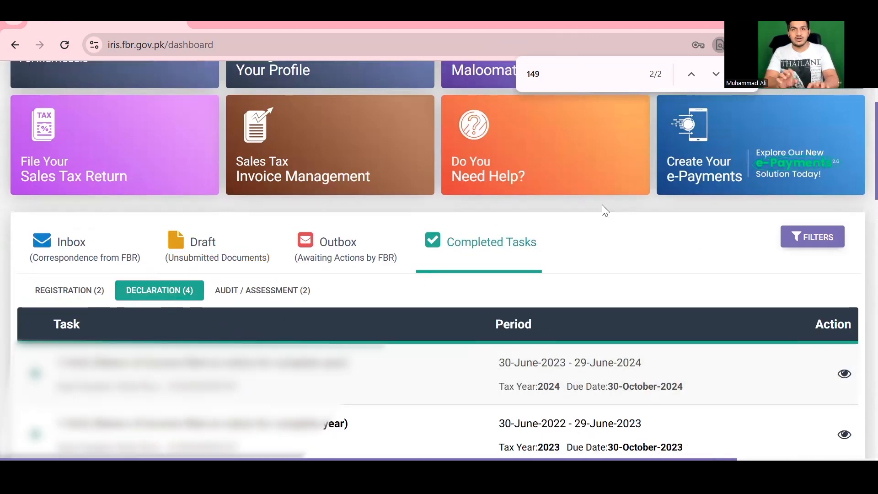
{"action": "left_click_drag", "start_coordinate": [496, 384], "coordinate": [569, 385]}
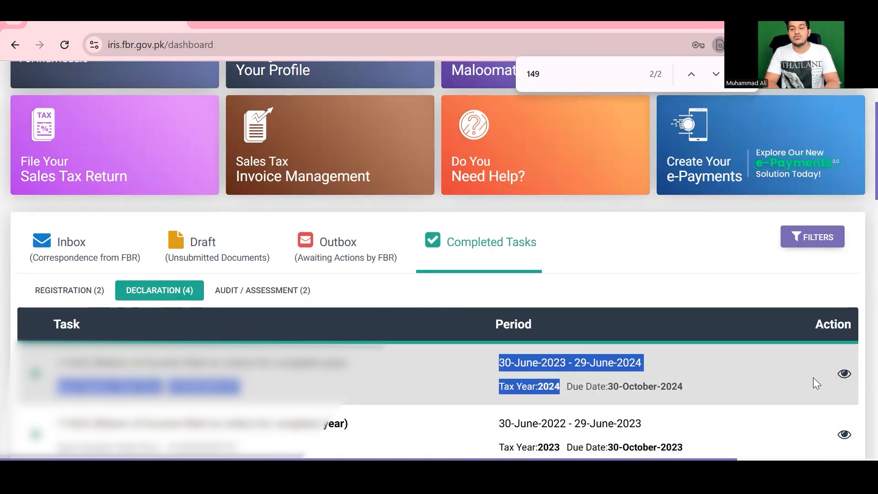
{"action": "left_click", "coordinate": [845, 378]}
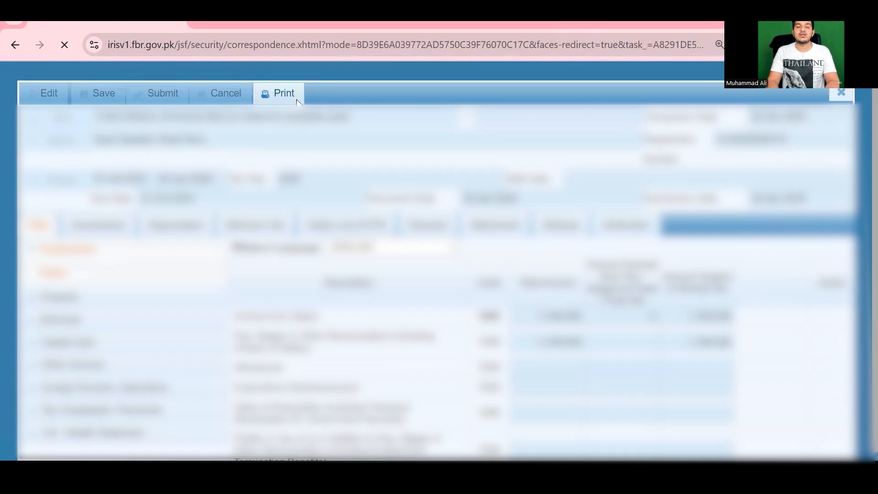
Step: Print the Tax Year 2024 declaration to PDF, review its pages, and head back to the dashboard
{"action": "left_click", "coordinate": [296, 100]}
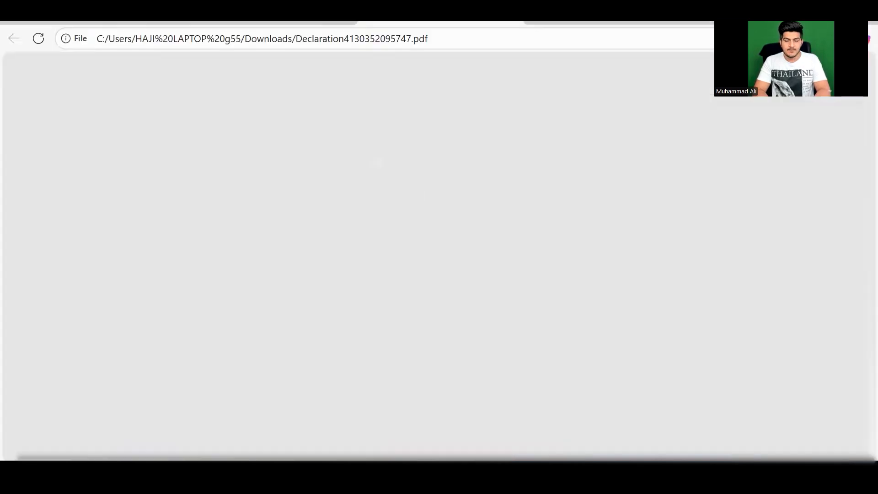
{"action": "scroll", "coordinate": [421, 201], "scroll_direction": "down", "scroll_amount": 6}
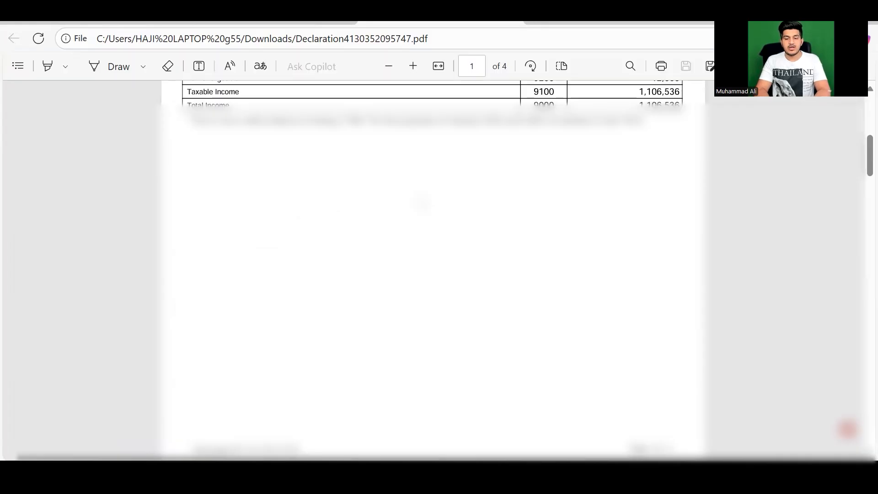
{"action": "scroll", "coordinate": [422, 201], "scroll_direction": "down", "scroll_amount": 15}
{"action": "scroll", "coordinate": [421, 201], "scroll_direction": "up", "scroll_amount": 20}
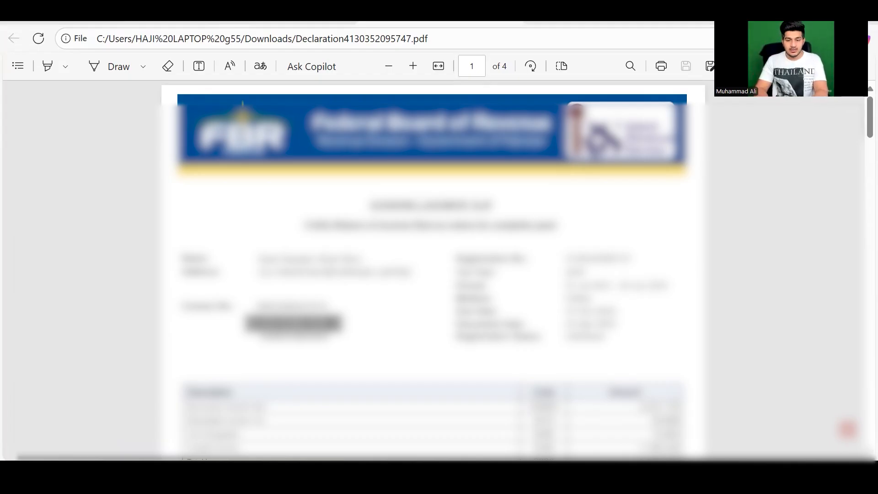
{"action": "key", "text": "alt+Tab"}
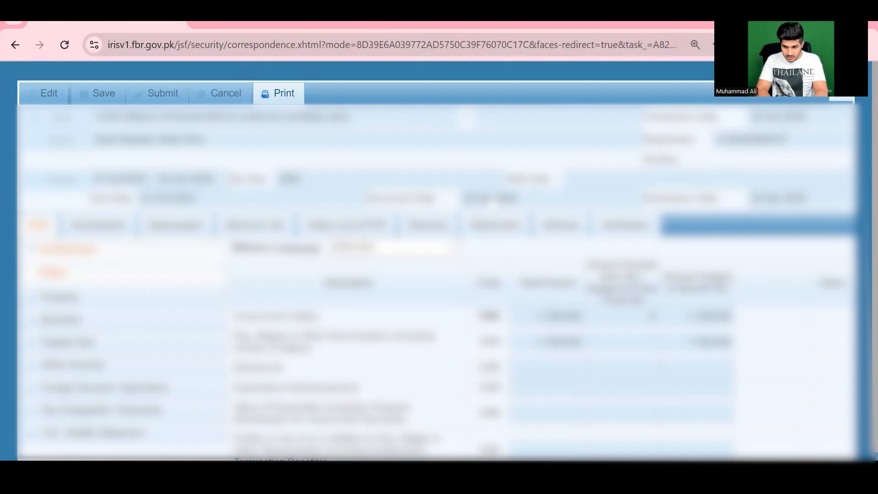
{"action": "left_click", "coordinate": [279, 93]}
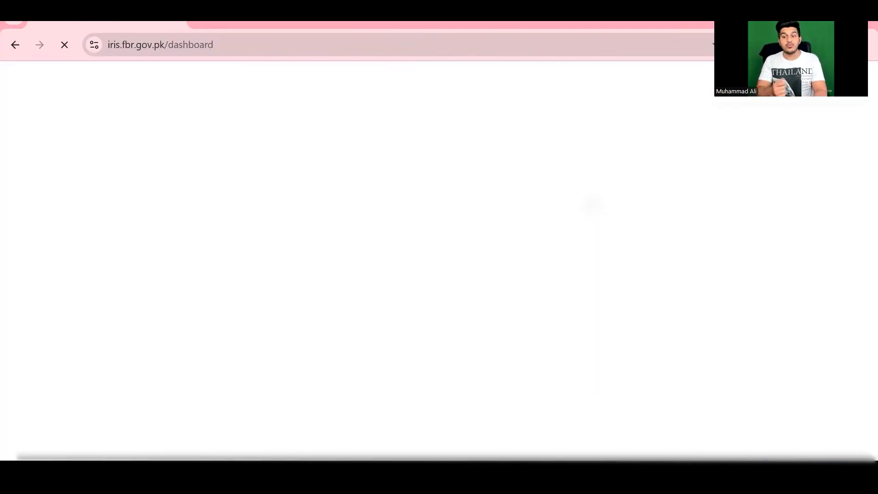
Step: Edit the Tax Year 2025 114(1) draft from the dashboard and save it
{"action": "scroll", "coordinate": [280, 231], "scroll_direction": "down", "scroll_amount": 3}
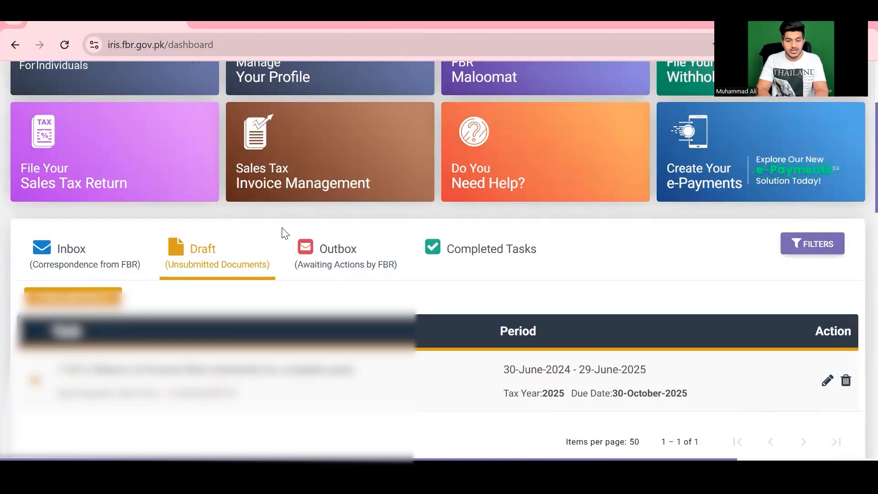
{"action": "scroll", "coordinate": [267, 235], "scroll_direction": "down", "scroll_amount": 1}
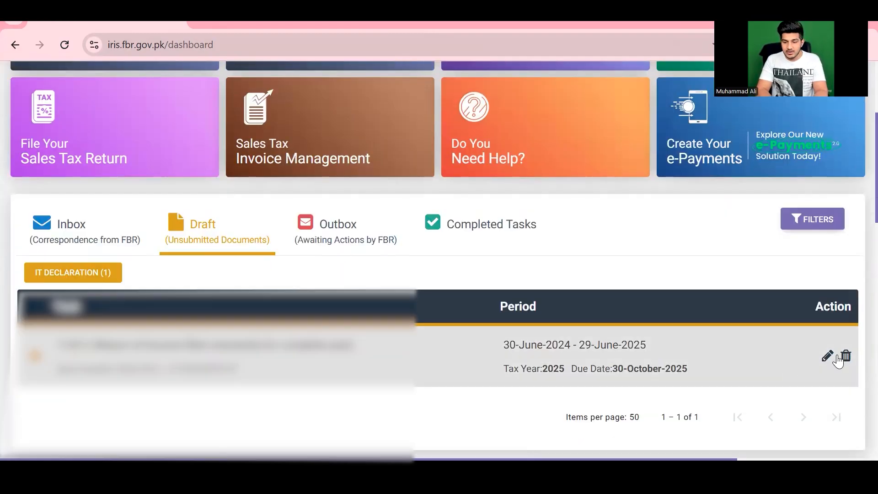
{"action": "left_click", "coordinate": [829, 355]}
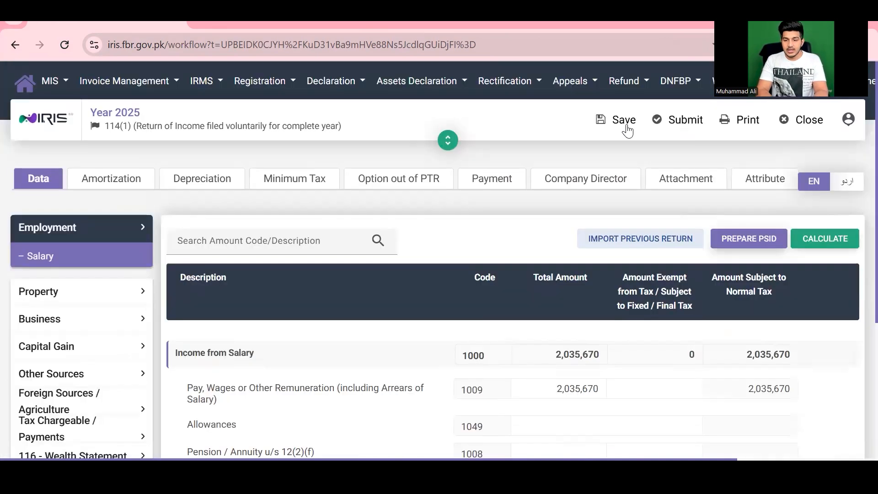
{"action": "left_click", "coordinate": [626, 130]}
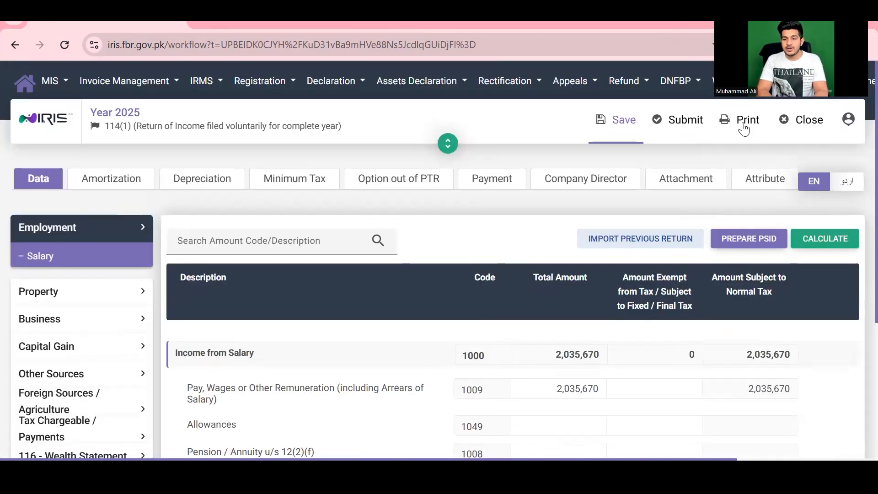